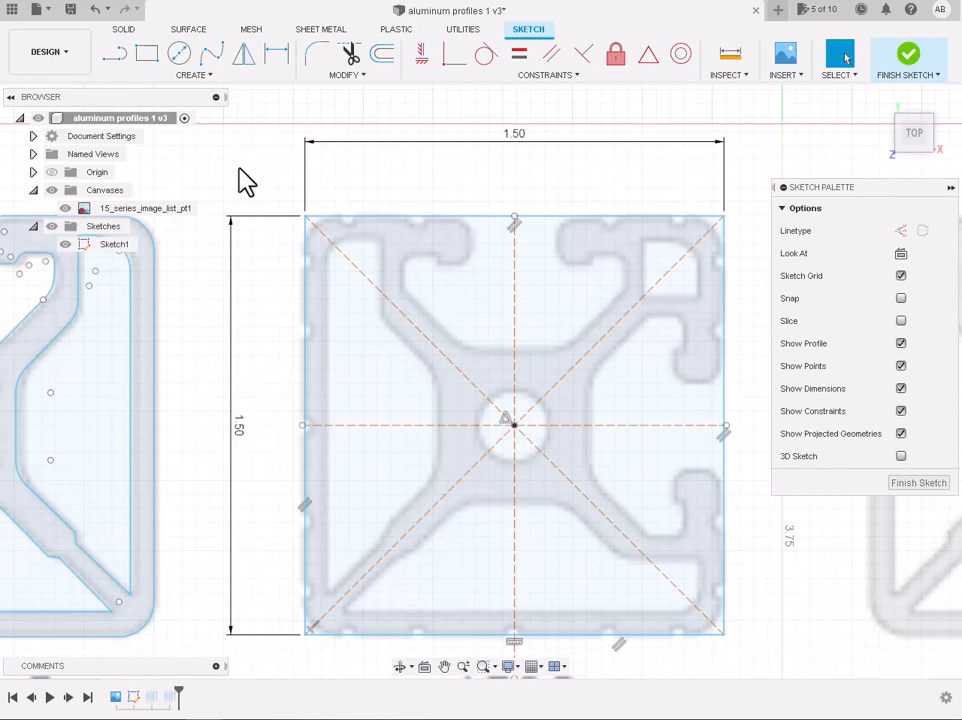
Sketch a 0.25 in diameter circle centred on the square's centre point for the central hole
{"action": "key", "text": "c"}
{"action": "left_click", "coordinate": [514, 425]}
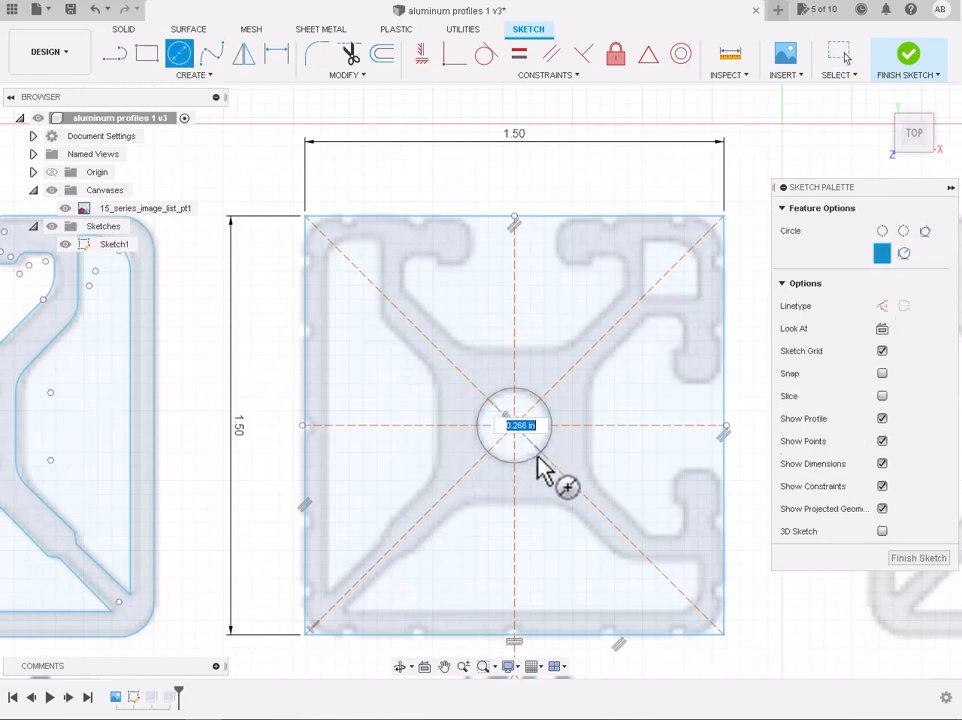
{"action": "type", "text": "2.5"}
{"action": "key", "text": "Tab"}
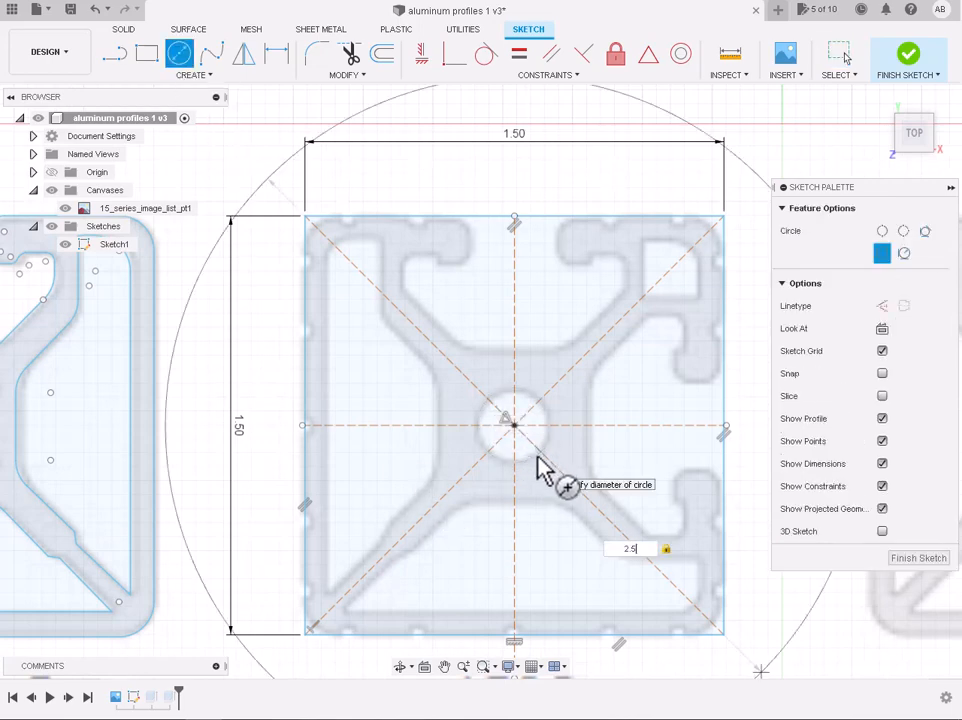
{"action": "key", "text": "BackSpace"}
{"action": "key", "text": "BackSpace"}
{"action": "key", "text": "BackSpace"}
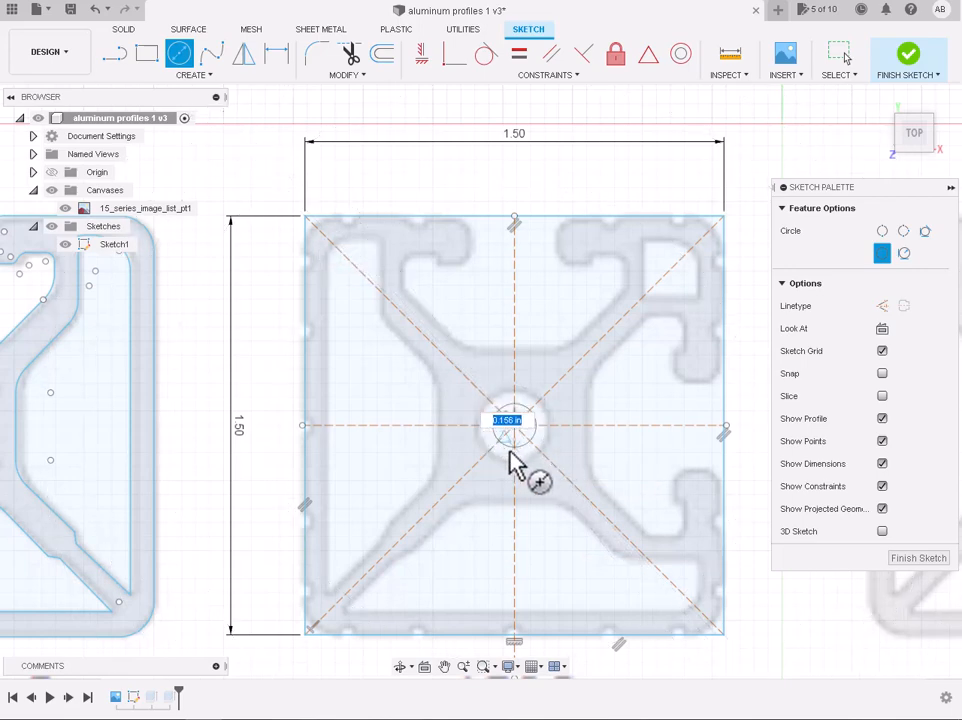
{"action": "key", "text": "Return"}
{"action": "key", "text": "Escape"}
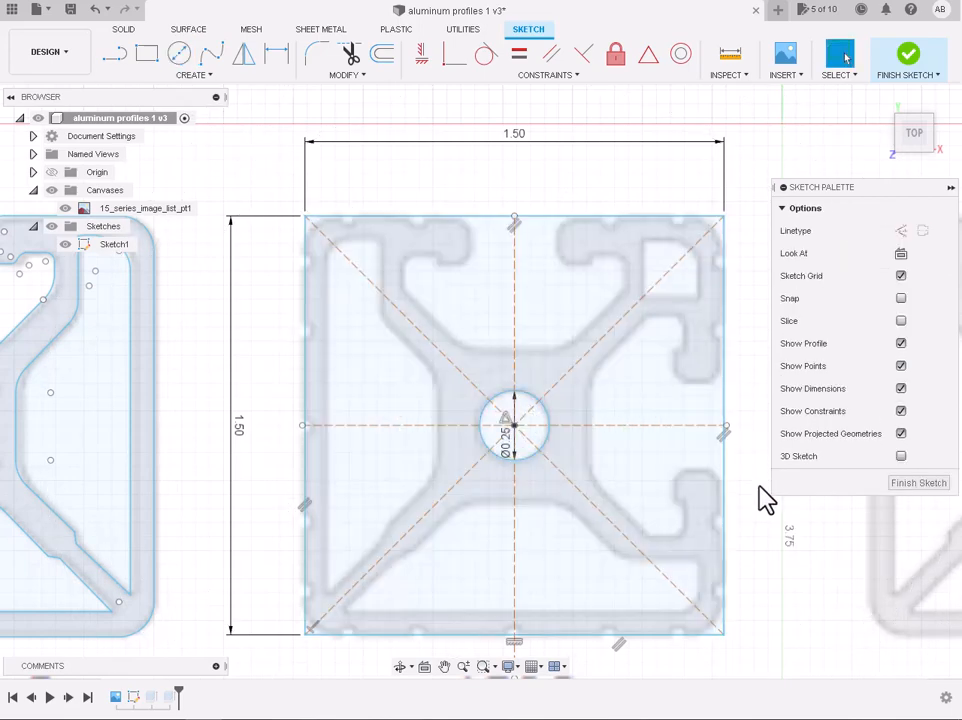
Trace the upper slot's floor with a horizontal line from the vertical centreline, and its inner wall with a short vertical line
{"action": "key", "text": "l"}
{"action": "scroll", "coordinate": [505, 362], "scroll_direction": "up", "scroll_amount": 3}
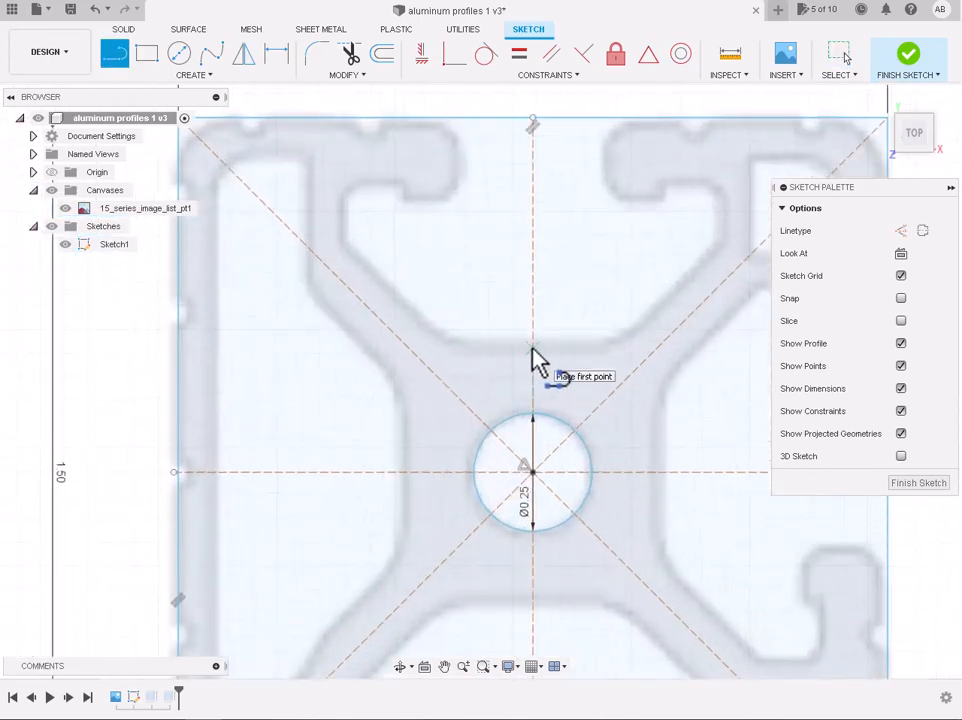
{"action": "left_click", "coordinate": [532, 349]}
{"action": "left_click", "coordinate": [428, 349]}
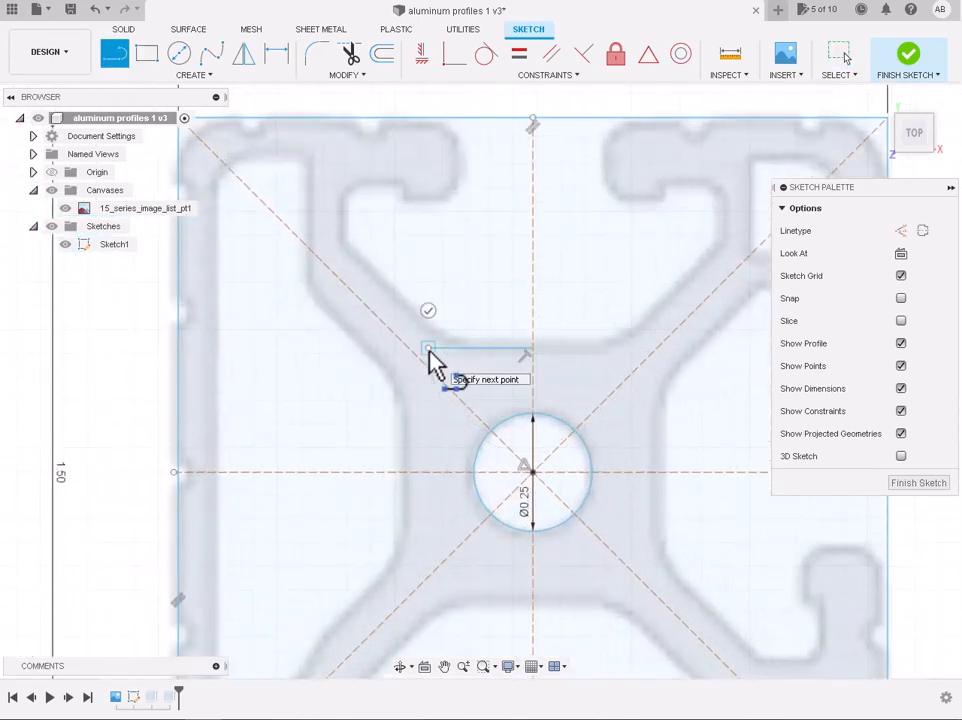
{"action": "key", "text": "Escape"}
Try to connect the slot's vertical wall line to the floor line with a diagonal line
{"action": "left_click", "coordinate": [117, 58]}
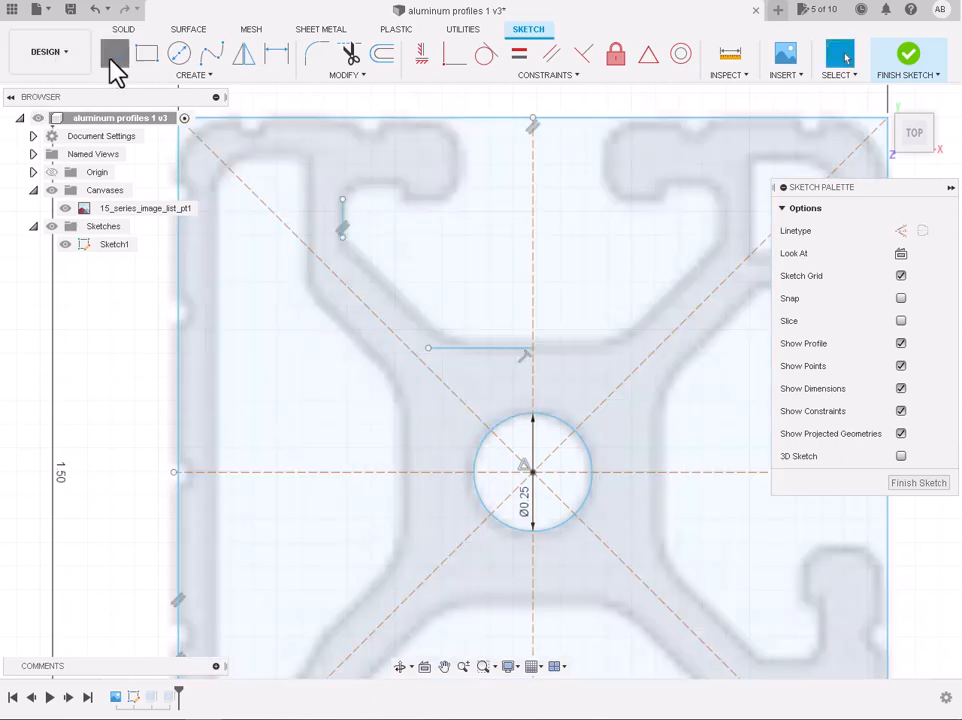
{"action": "left_click", "coordinate": [342, 237]}
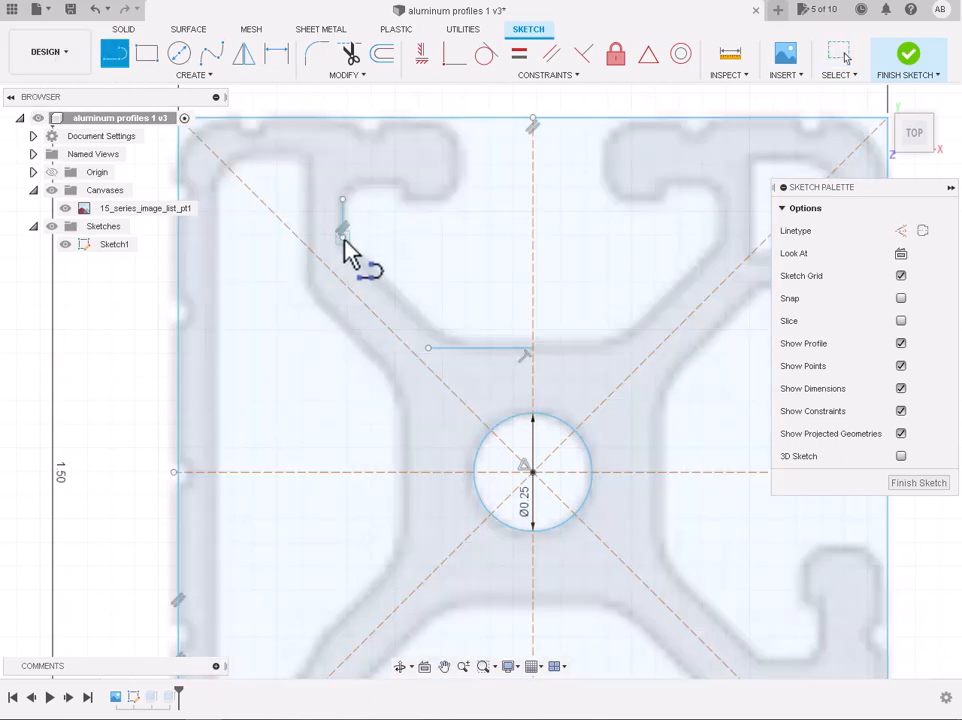
{"action": "left_click", "coordinate": [450, 361]}
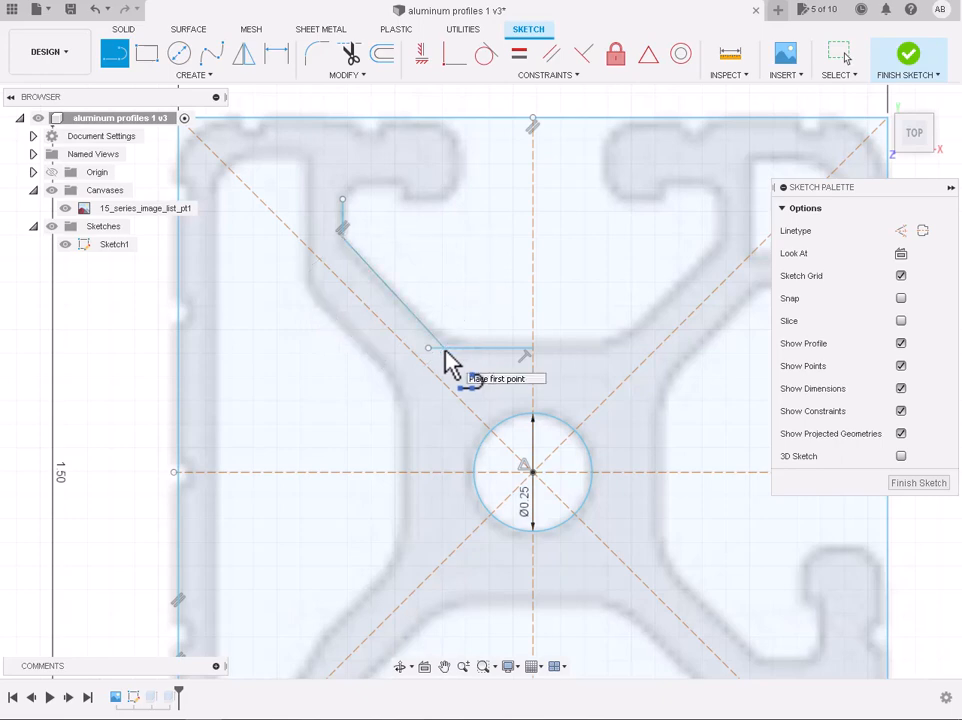
{"action": "key", "text": "Escape"}
{"action": "key", "text": "ctrl+z"}
Sketch the slot's diagonal wall between the floor line and the lower end of the vertical wall line
{"action": "left_click", "coordinate": [111, 47]}
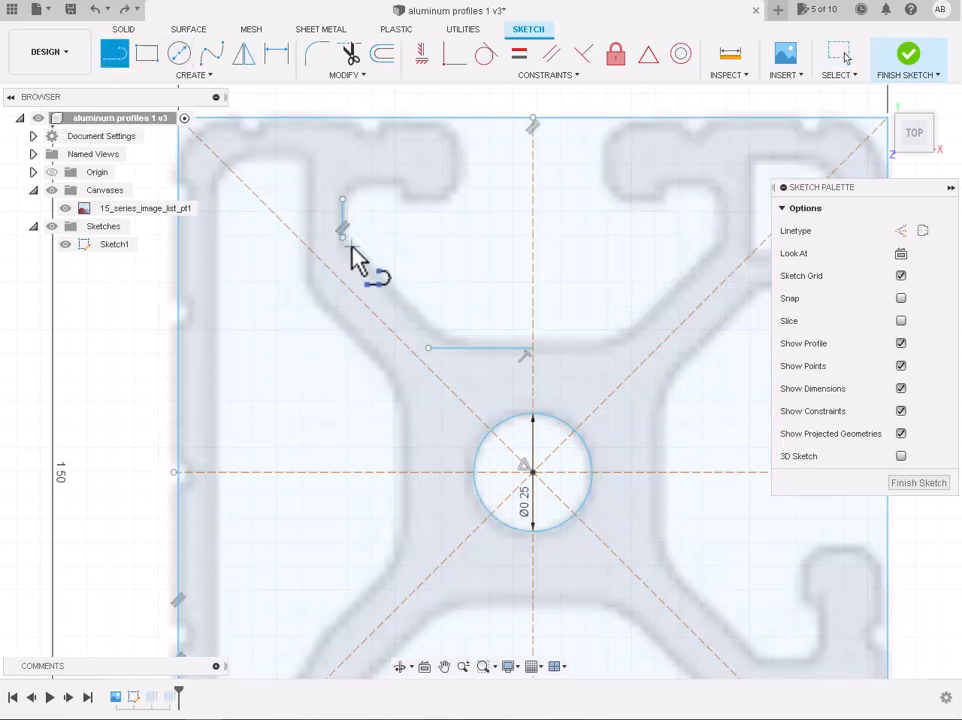
{"action": "left_click", "coordinate": [455, 350]}
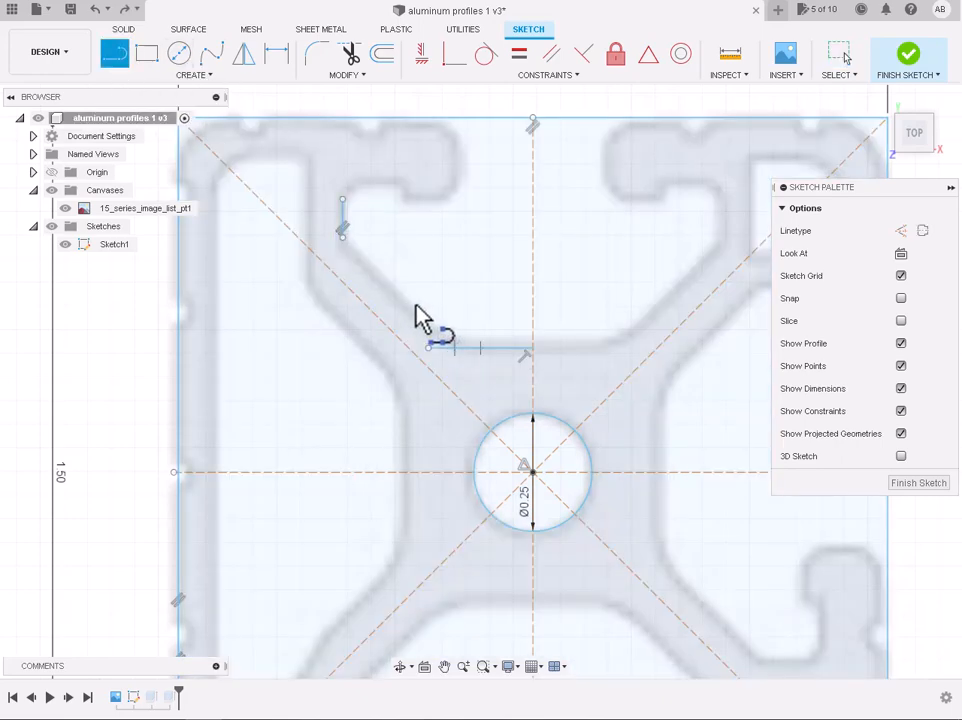
{"action": "left_click", "coordinate": [341, 248]}
{"action": "key", "text": "Escape"}
Adjust both corners of the diagonal wall to match the traced image, joining the floor line at about 0.18 in long
{"action": "left_click", "coordinate": [465, 355]}
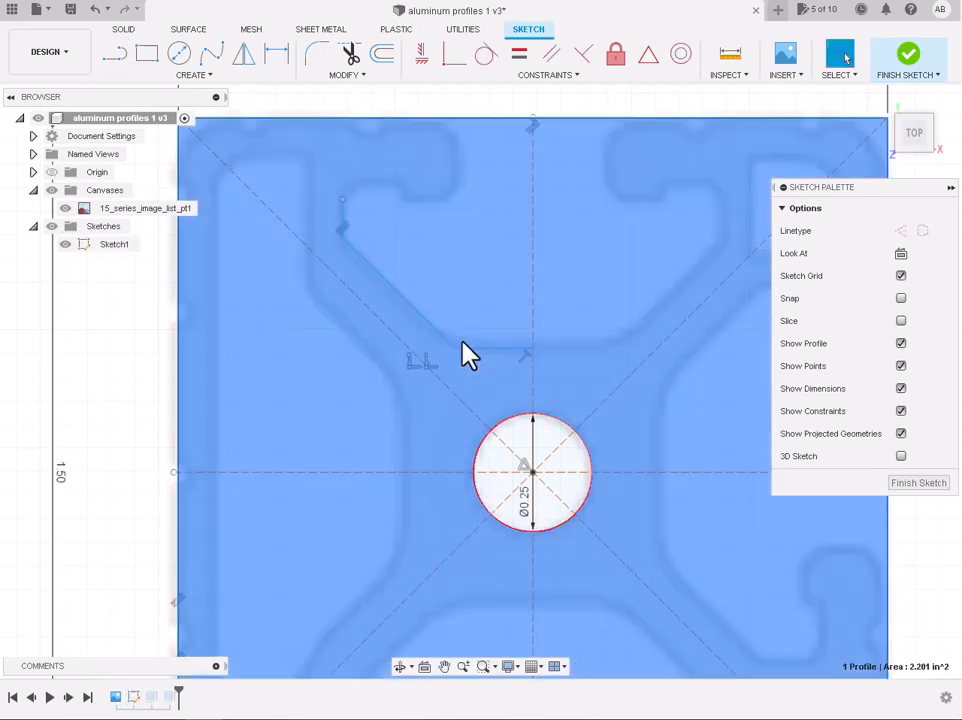
{"action": "key", "text": "Escape"}
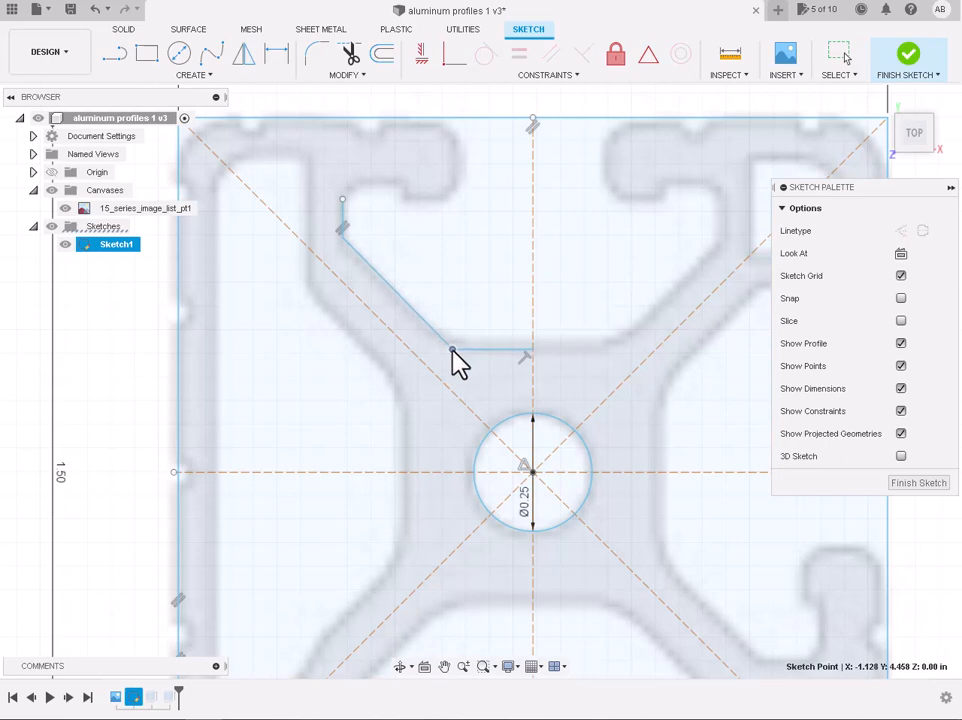
{"action": "left_click", "coordinate": [352, 258]}
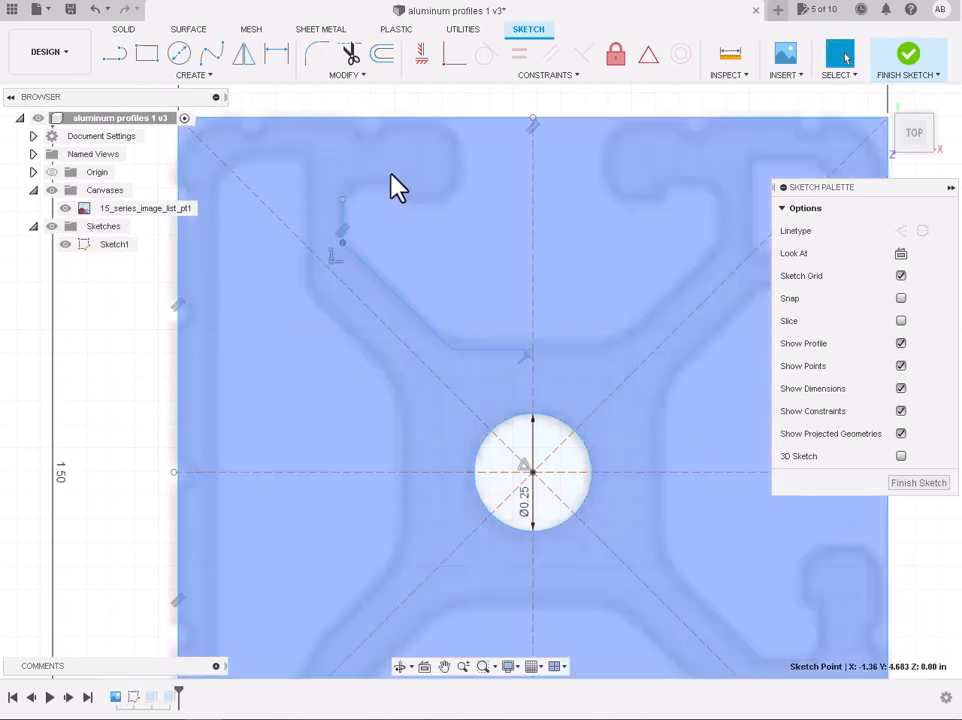
{"action": "scroll", "coordinate": [395, 175], "scroll_direction": "up", "scroll_amount": 2}
{"action": "left_click", "coordinate": [525, 405]}
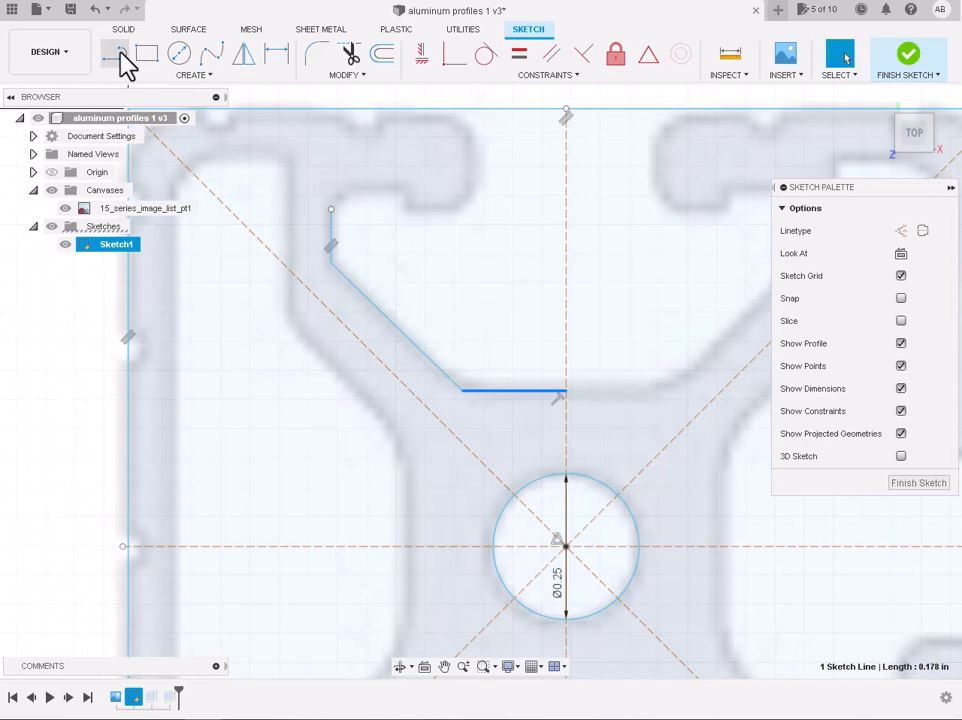
Trace the slot lip with two short horizontal lines along its underside and a vertical line about 0.07 in long at its tip
{"action": "left_click", "coordinate": [115, 53]}
{"action": "scroll", "coordinate": [415, 162], "scroll_direction": "down", "scroll_amount": 1}
{"action": "scroll", "coordinate": [412, 158], "scroll_direction": "up", "scroll_amount": 2}
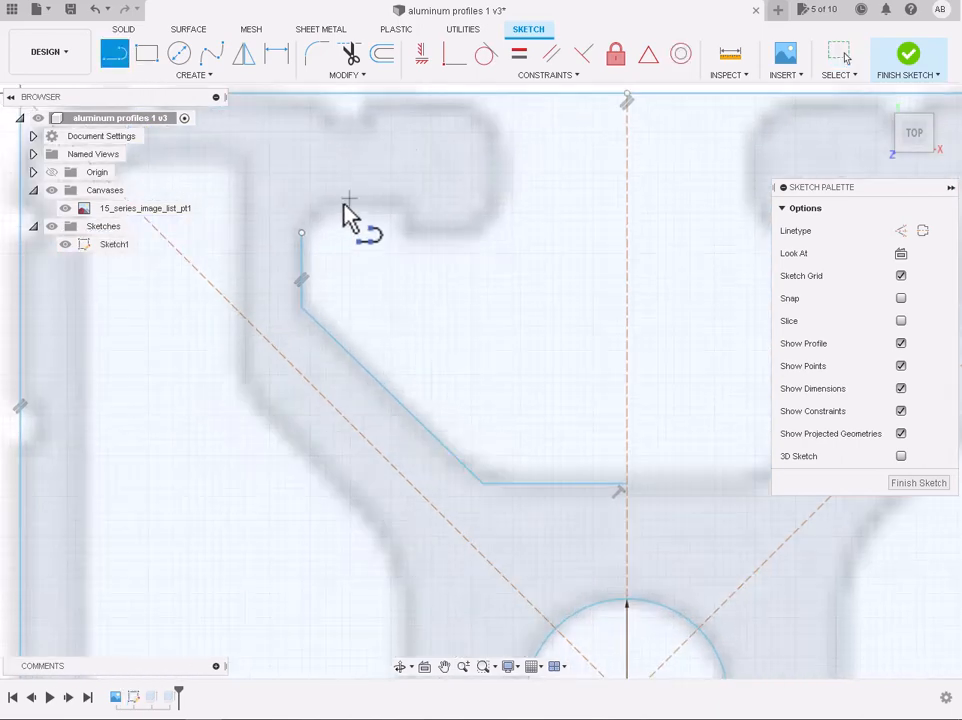
{"action": "left_click", "coordinate": [330, 206]}
{"action": "double_click", "coordinate": [385, 207]}
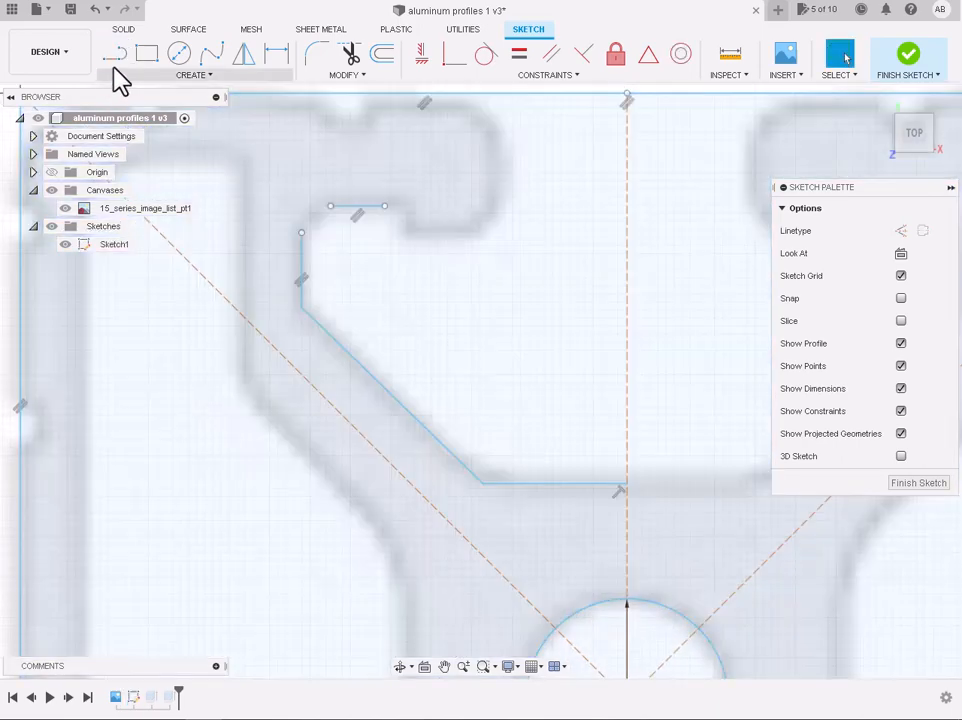
{"action": "double_click", "coordinate": [461, 231]}
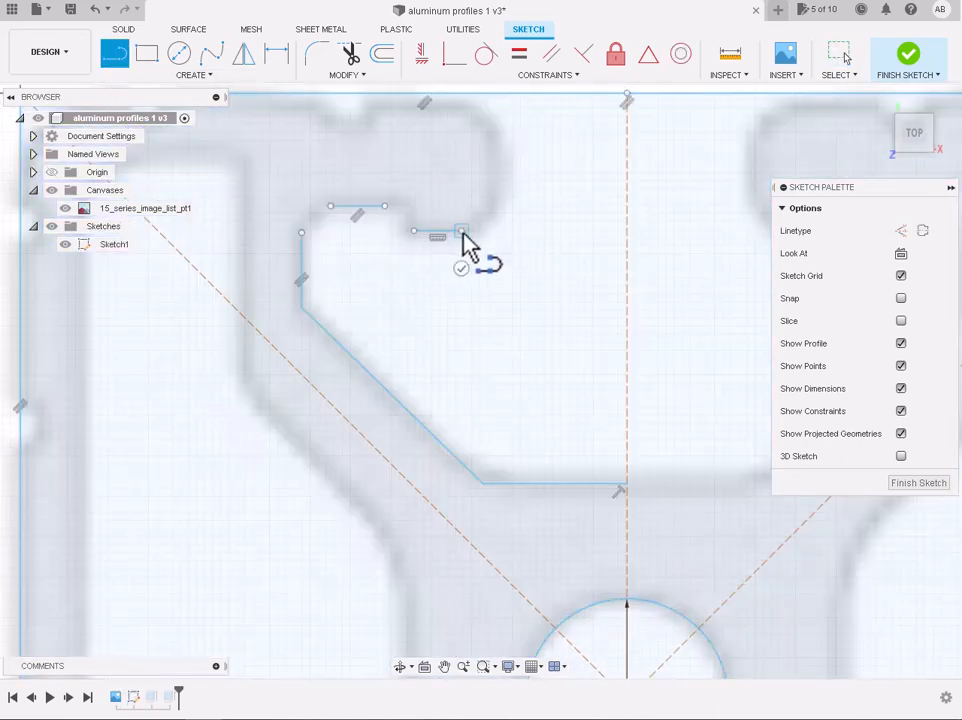
{"action": "left_click", "coordinate": [492, 137]}
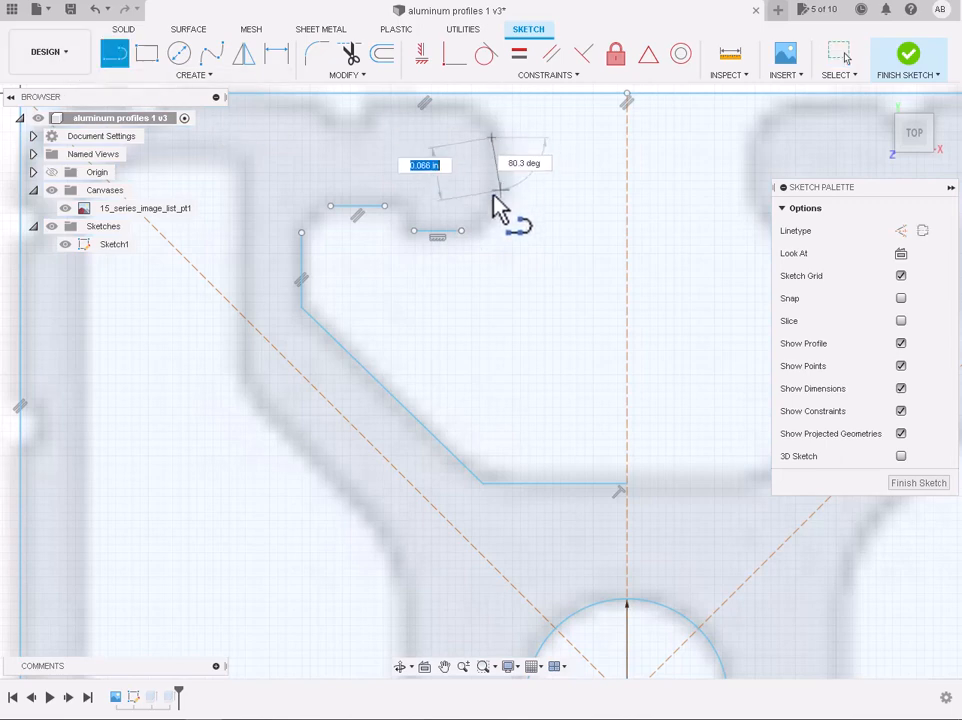
{"action": "double_click", "coordinate": [493, 194]}
{"action": "key", "text": "Escape"}
{"action": "scroll", "coordinate": [492, 193], "scroll_direction": "down", "scroll_amount": 4}
{"action": "scroll", "coordinate": [422, 94], "scroll_direction": "up", "scroll_amount": 4}
Draw three-point arcs joining the two horizontal underside lines and rounding the corner between the vertical wall and upper underside line
{"action": "left_click", "coordinate": [192, 76]}
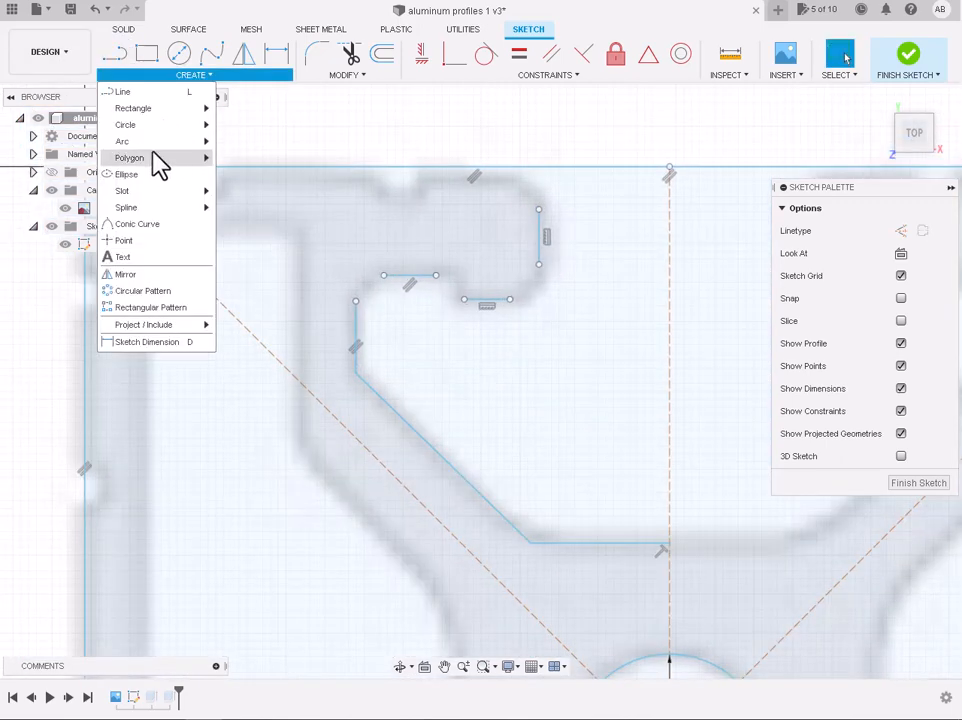
{"action": "mouse_move", "coordinate": [160, 142]}
{"action": "left_click", "coordinate": [251, 143]}
{"action": "left_click", "coordinate": [437, 276]}
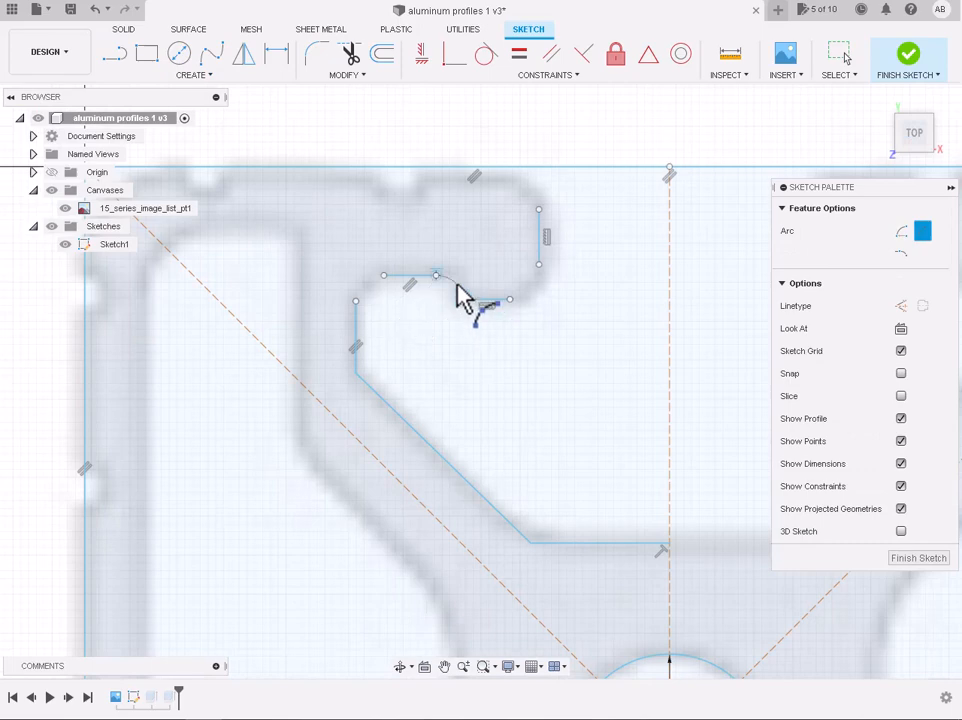
{"action": "left_click", "coordinate": [462, 297]}
{"action": "left_click", "coordinate": [356, 301]}
{"action": "left_click", "coordinate": [384, 275]}
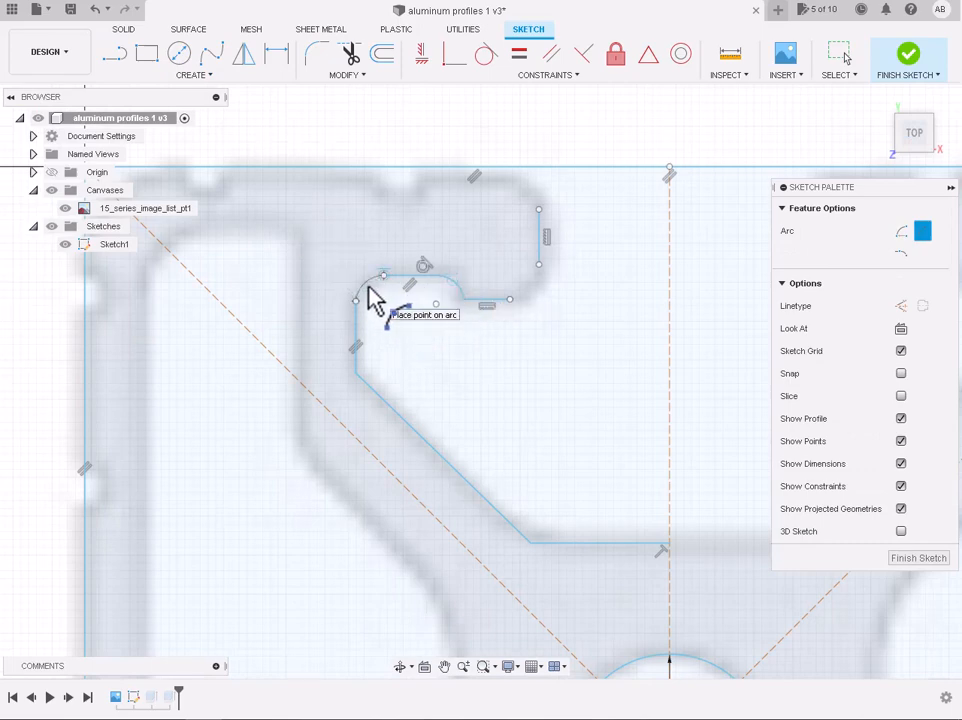
{"action": "left_click", "coordinate": [366, 284]}
Try to round the lip's lower tip corner with an arc between the underside line and the vertical tip line
{"action": "left_click", "coordinate": [510, 299]}
{"action": "left_click", "coordinate": [539, 265]}
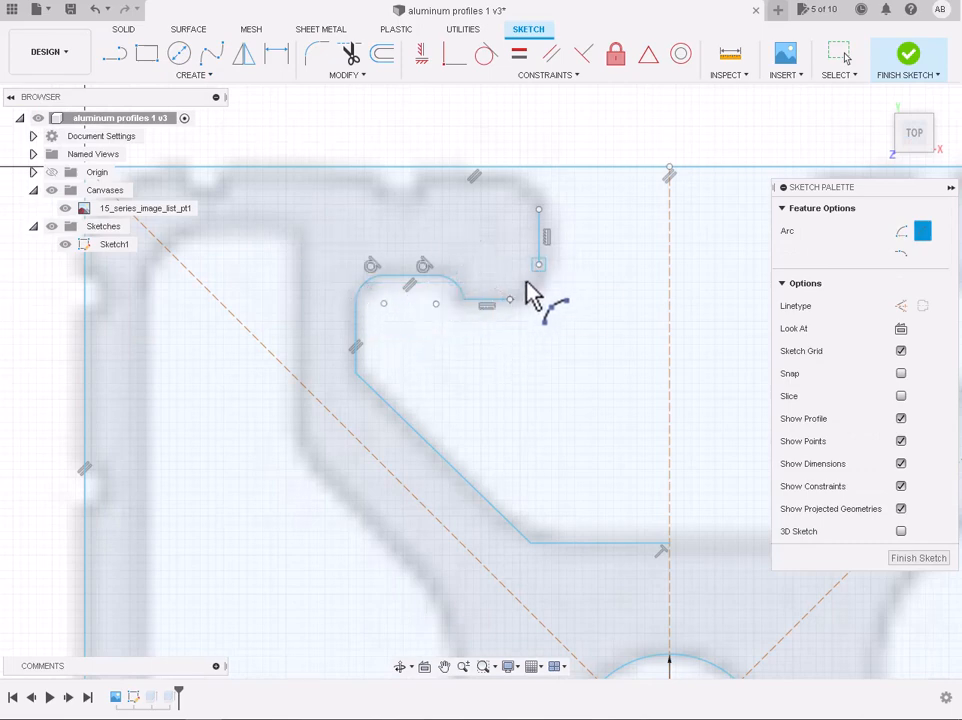
{"action": "scroll", "coordinate": [540, 302], "scroll_direction": "up", "scroll_amount": 2}
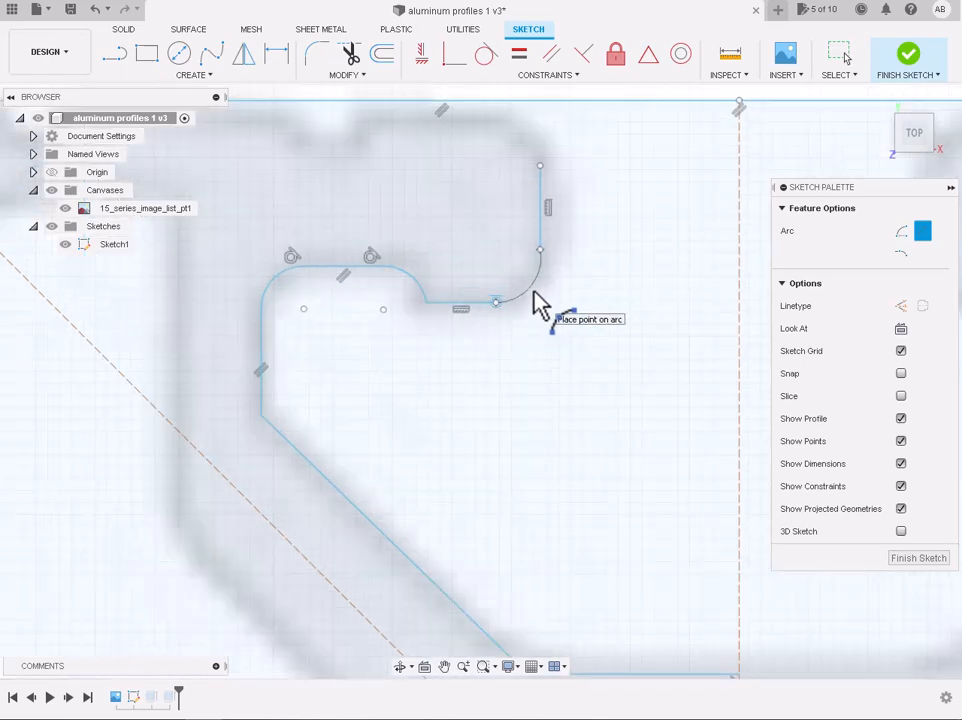
{"action": "key", "text": "Escape"}
{"action": "left_click", "coordinate": [524, 281]}
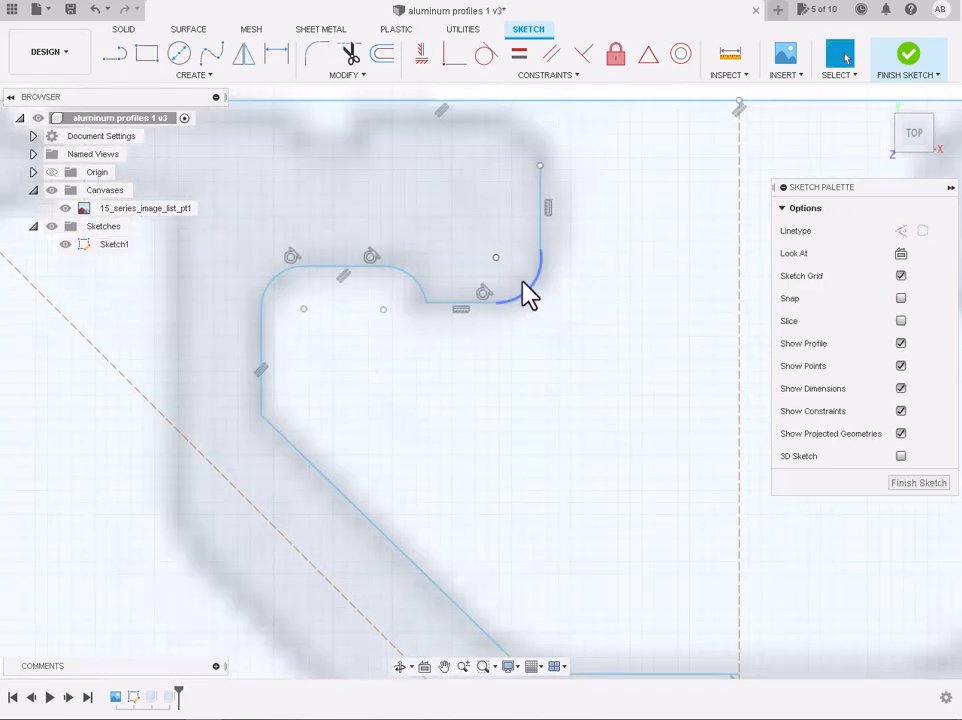
{"action": "key", "text": "Delete"}
Draw a three-point arc from the lower end of the vertical tip line to the end of the lip's underside line
{"action": "left_click", "coordinate": [192, 75]}
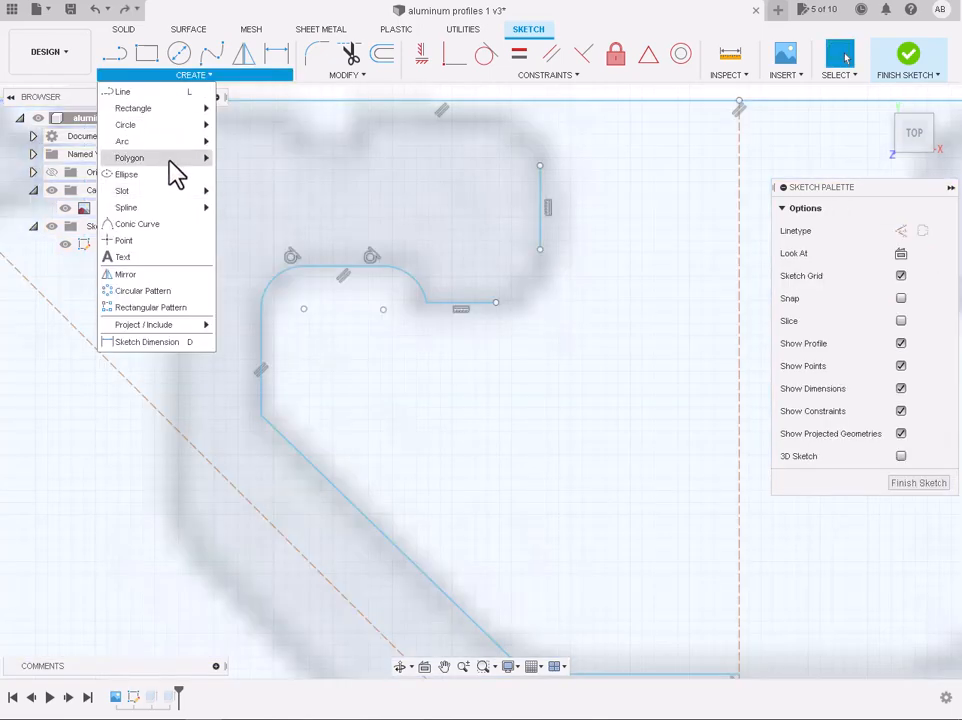
{"action": "mouse_move", "coordinate": [180, 141]}
{"action": "left_click", "coordinate": [240, 141]}
{"action": "left_click", "coordinate": [539, 250]}
{"action": "left_click", "coordinate": [497, 303]}
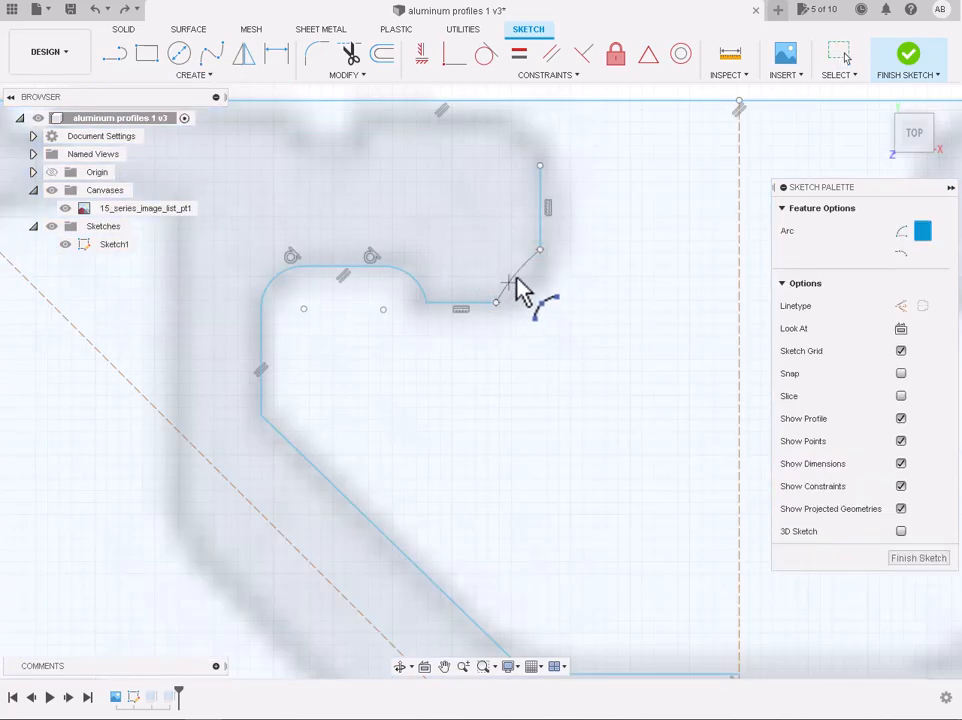
{"action": "scroll", "coordinate": [536, 289], "scroll_direction": "up", "scroll_amount": 5}
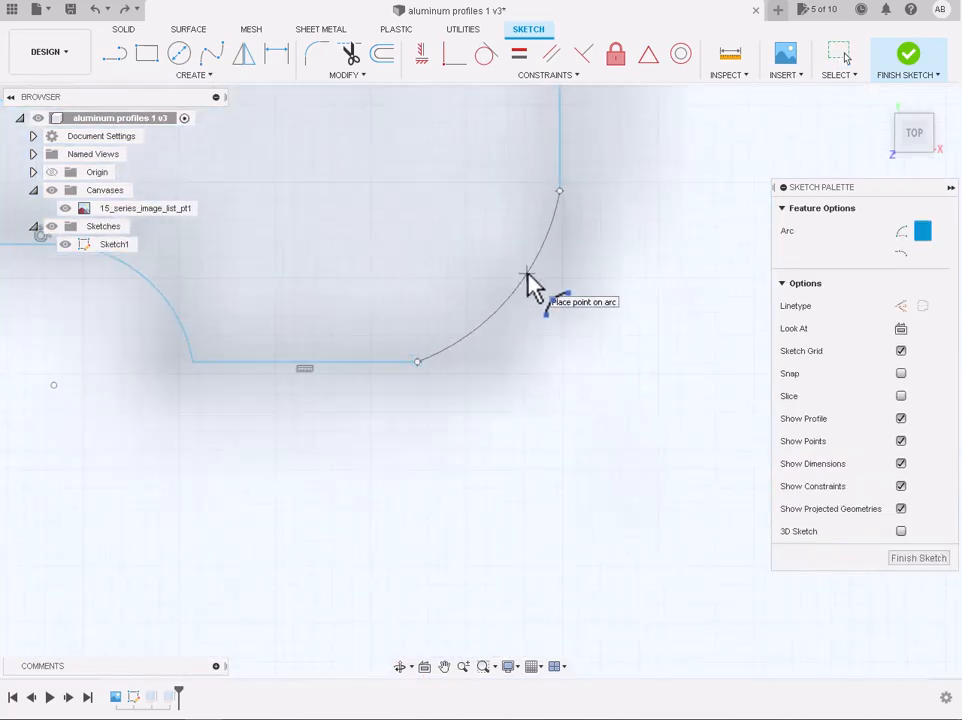
{"action": "left_click", "coordinate": [518, 306]}
Draw a three-point arc from the upper end of the lip's vertical tip line to the square's top edge
{"action": "scroll", "coordinate": [522, 306], "scroll_direction": "down", "scroll_amount": 5}
{"action": "scroll", "coordinate": [500, 200], "scroll_direction": "up", "scroll_amount": 2}
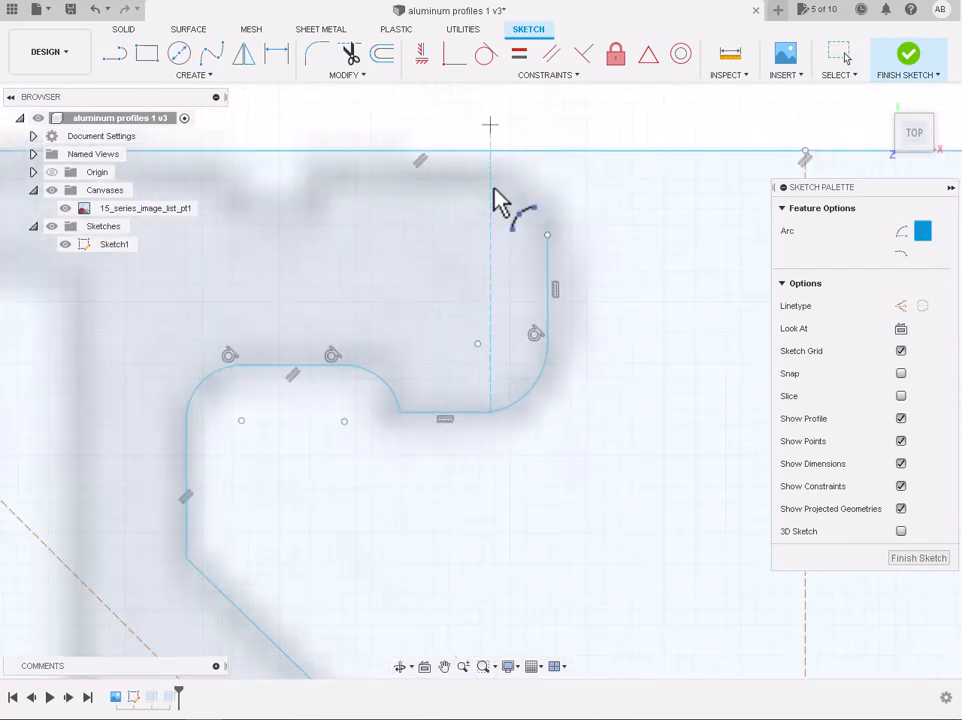
{"action": "left_click", "coordinate": [546, 234]}
{"action": "left_click", "coordinate": [474, 152]}
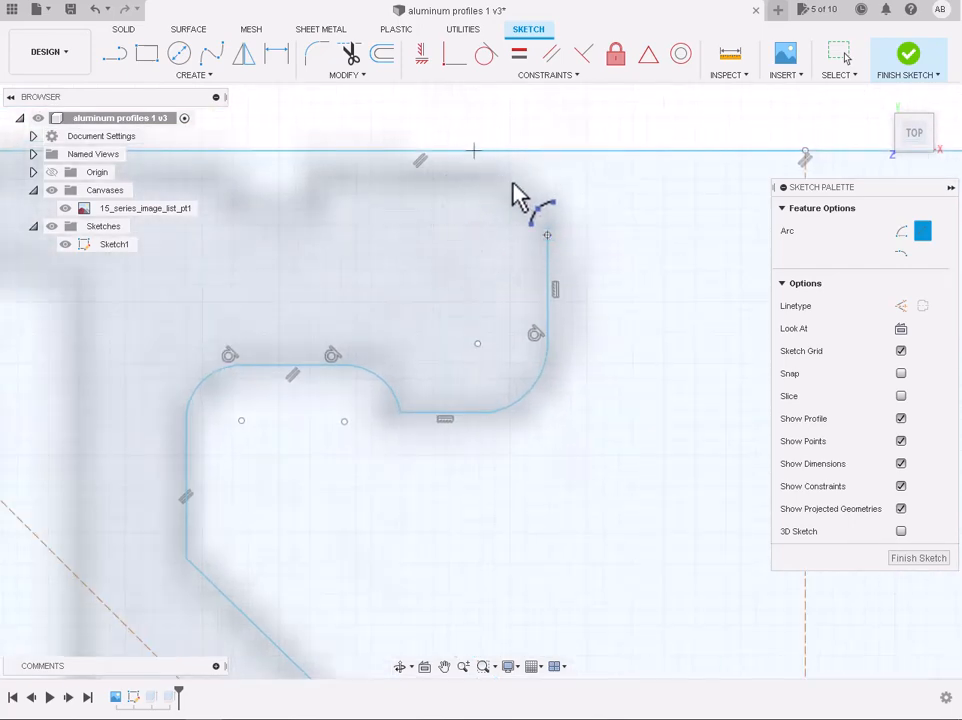
{"action": "scroll", "coordinate": [527, 190], "scroll_direction": "down", "scroll_amount": 3}
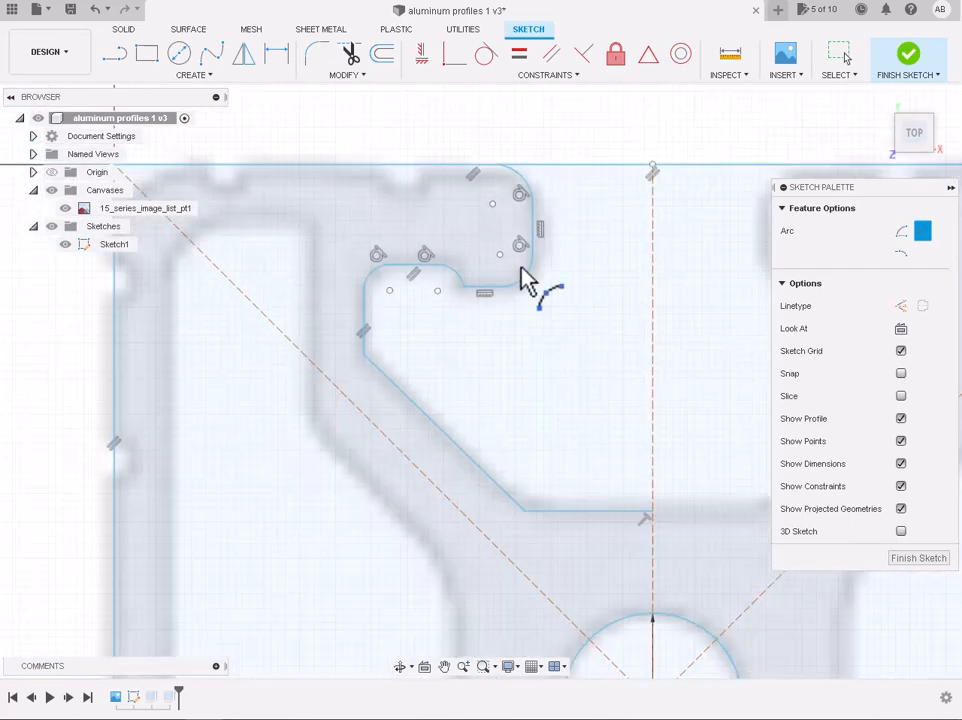
{"action": "key", "text": "Escape"}
{"action": "scroll", "coordinate": [380, 390], "scroll_direction": "down", "scroll_amount": 3}
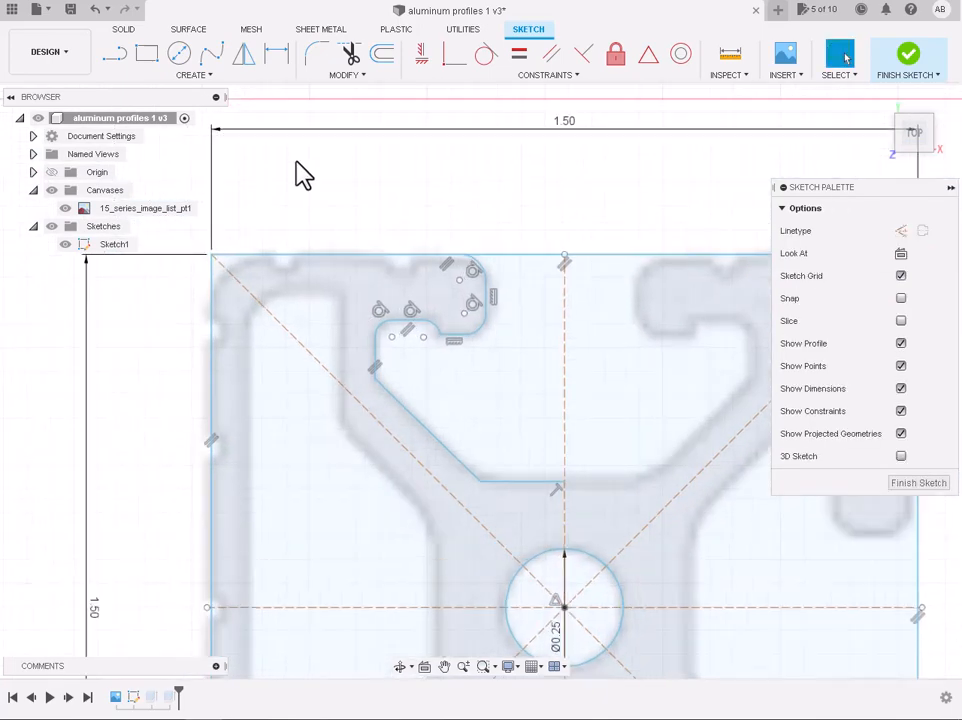
{"action": "scroll", "coordinate": [372, 313], "scroll_direction": "up", "scroll_amount": 3}
{"action": "scroll", "coordinate": [479, 608], "scroll_direction": "up", "scroll_amount": 1}
{"action": "left_click", "coordinate": [314, 55]}
{"action": "left_click", "coordinate": [376, 400]}
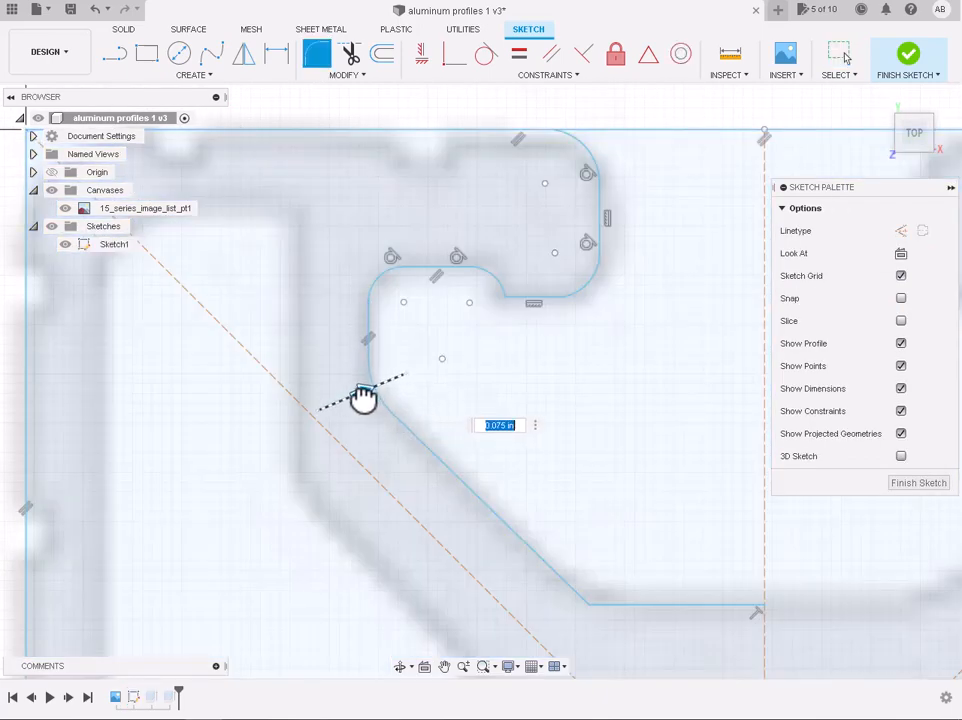
{"action": "key", "text": "Escape"}
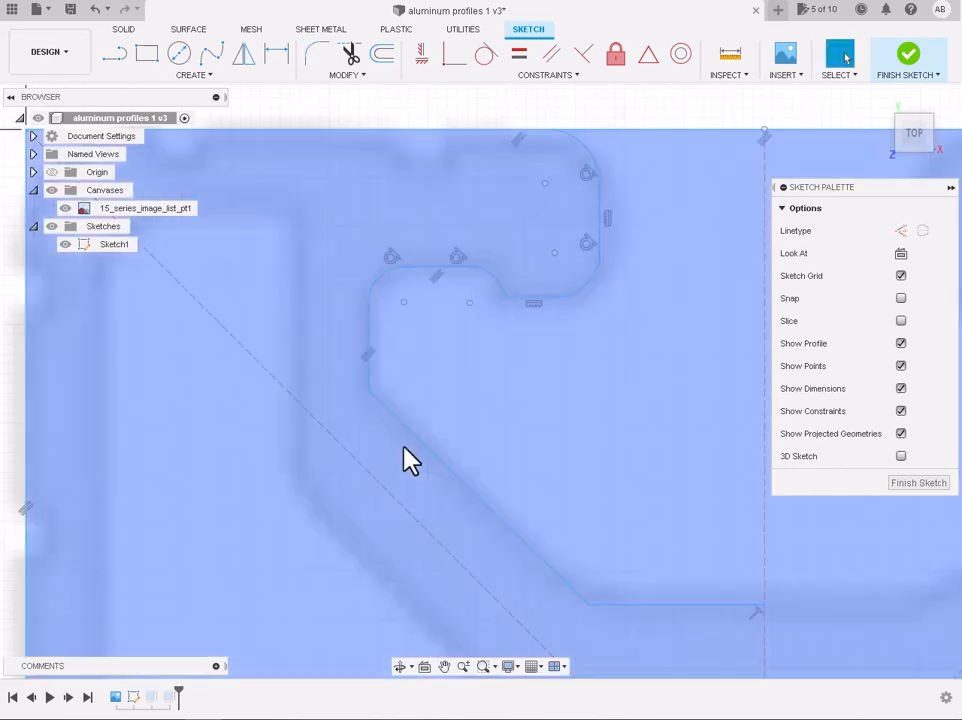
Fillet the corner between the slot's vertical wall and the diagonal line with a 0.075 in radius
{"action": "left_click", "coordinate": [316, 57]}
{"action": "left_click", "coordinate": [371, 381]}
{"action": "left_click", "coordinate": [378, 398]}
{"action": "type", "text": "0.075"}
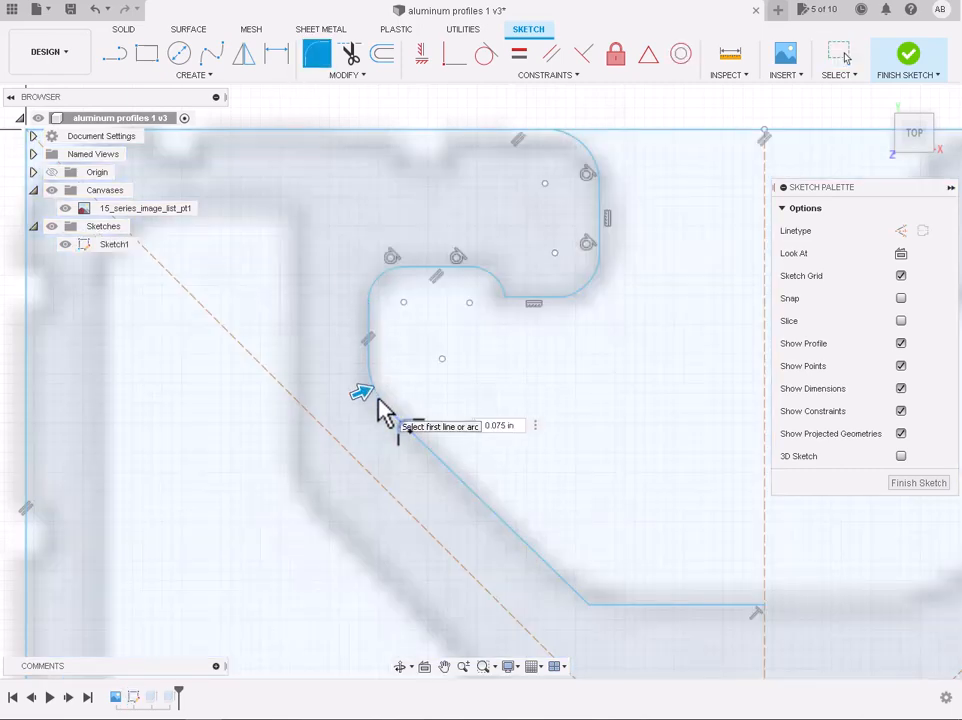
{"action": "key", "text": "Return"}
Fillet the corner between the diagonal line and the slot's horizontal floor line with a 0.145 in radius
{"action": "left_click", "coordinate": [606, 606]}
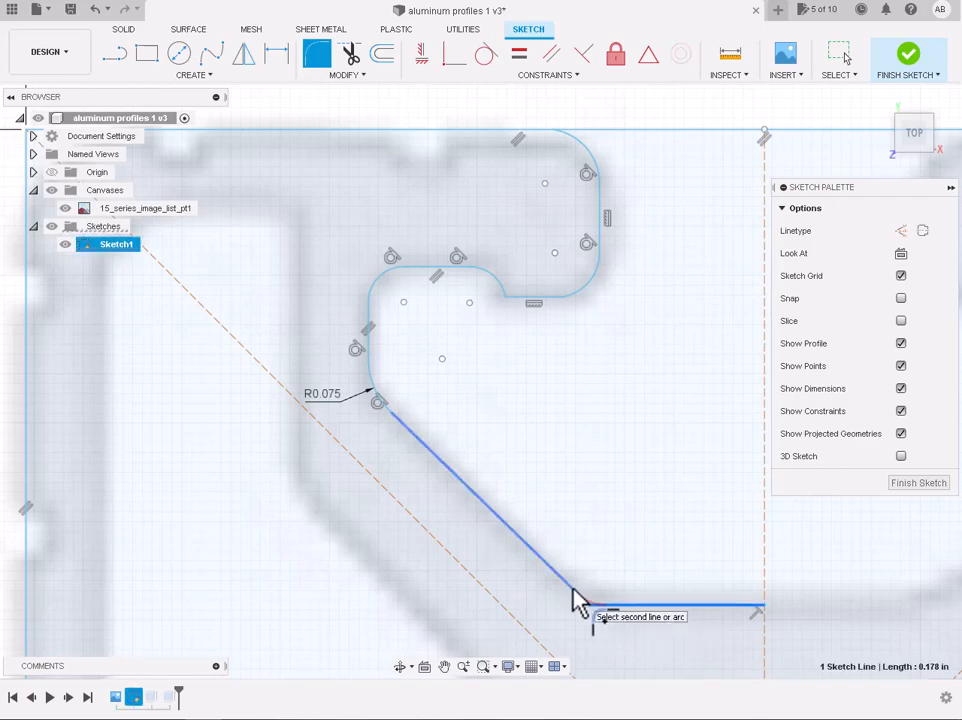
{"action": "left_click", "coordinate": [575, 594]}
{"action": "left_click_drag", "start_coordinate": [580, 617], "coordinate": [591, 615]}
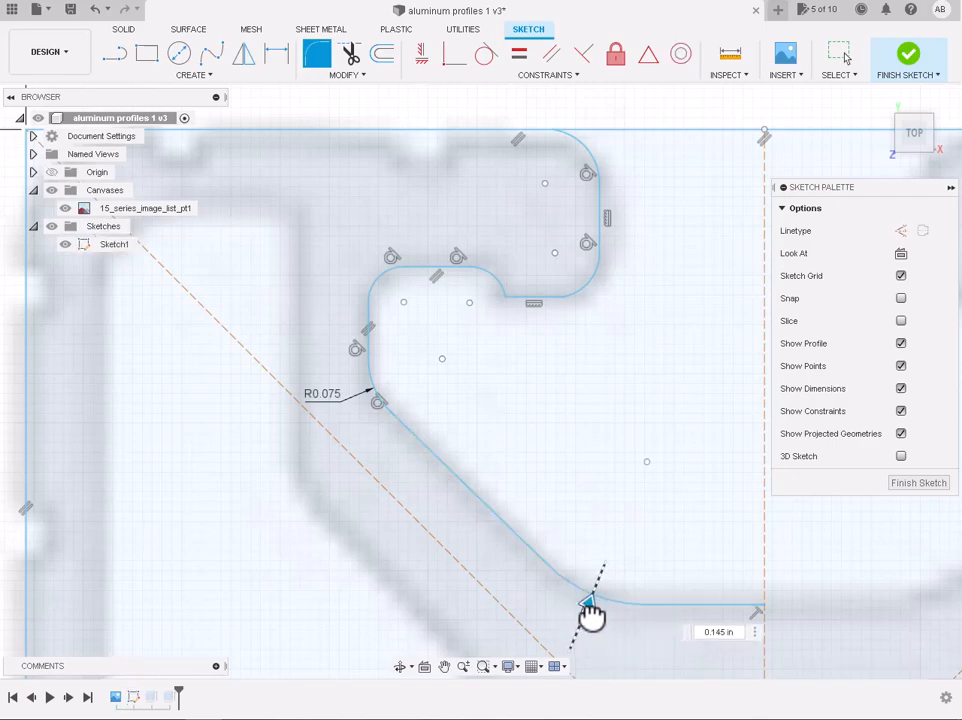
{"action": "key", "text": "Return"}
Trim the square's top edge between the lip's arc and the vertical centreline to open the slot
{"action": "scroll", "coordinate": [592, 613], "scroll_direction": "down", "scroll_amount": 10}
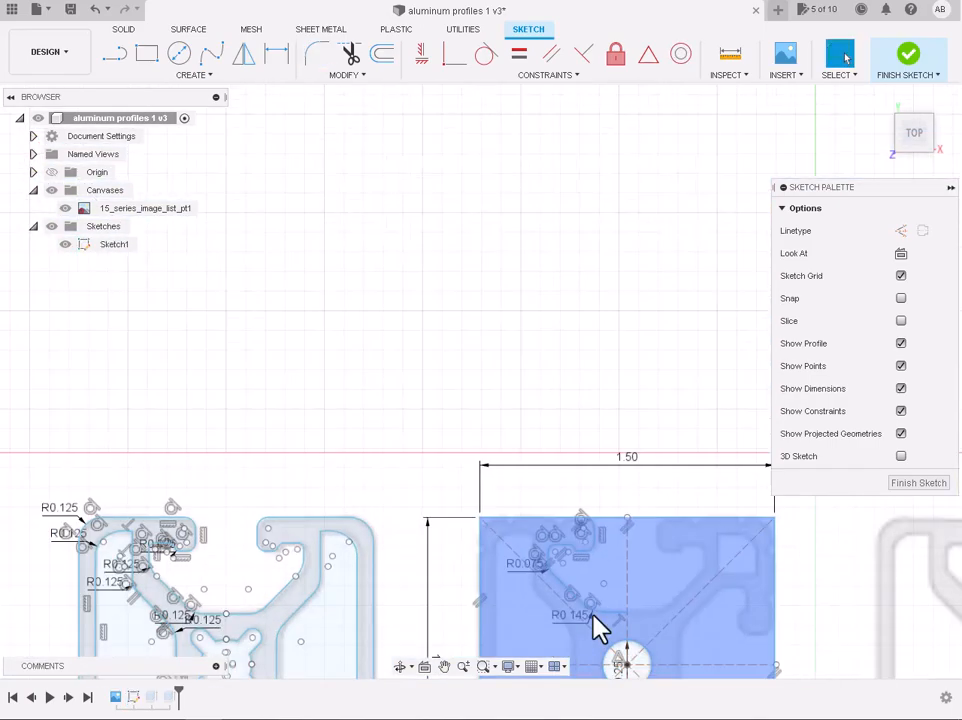
{"action": "scroll", "coordinate": [590, 657], "scroll_direction": "up", "scroll_amount": 7}
{"action": "left_click", "coordinate": [352, 53]}
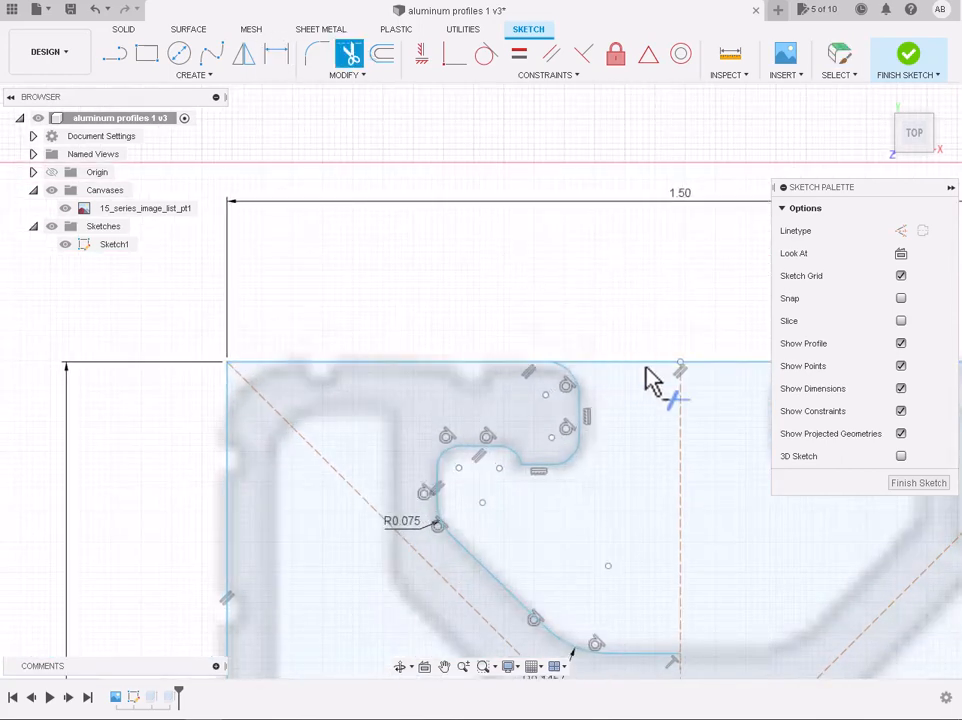
{"action": "left_click", "coordinate": [640, 374]}
{"action": "scroll", "coordinate": [643, 377], "scroll_direction": "down", "scroll_amount": 3}
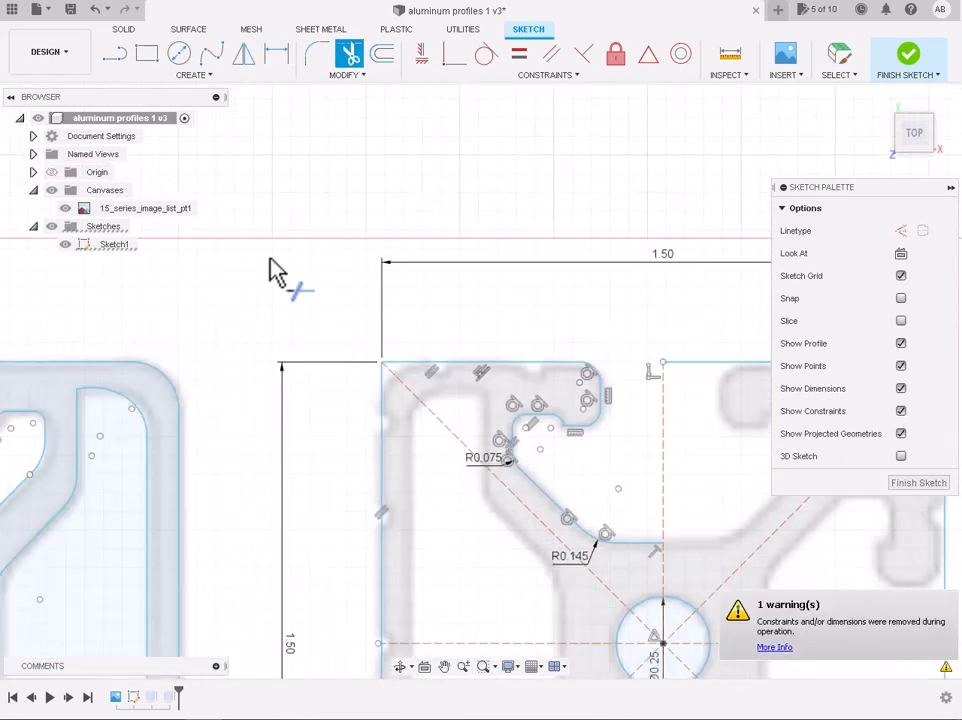
Fillet the square's upper-left corner with a 0.13 in radius
{"action": "left_click", "coordinate": [318, 54]}
{"action": "scroll", "coordinate": [419, 369], "scroll_direction": "up", "scroll_amount": 3}
{"action": "left_click", "coordinate": [401, 414]}
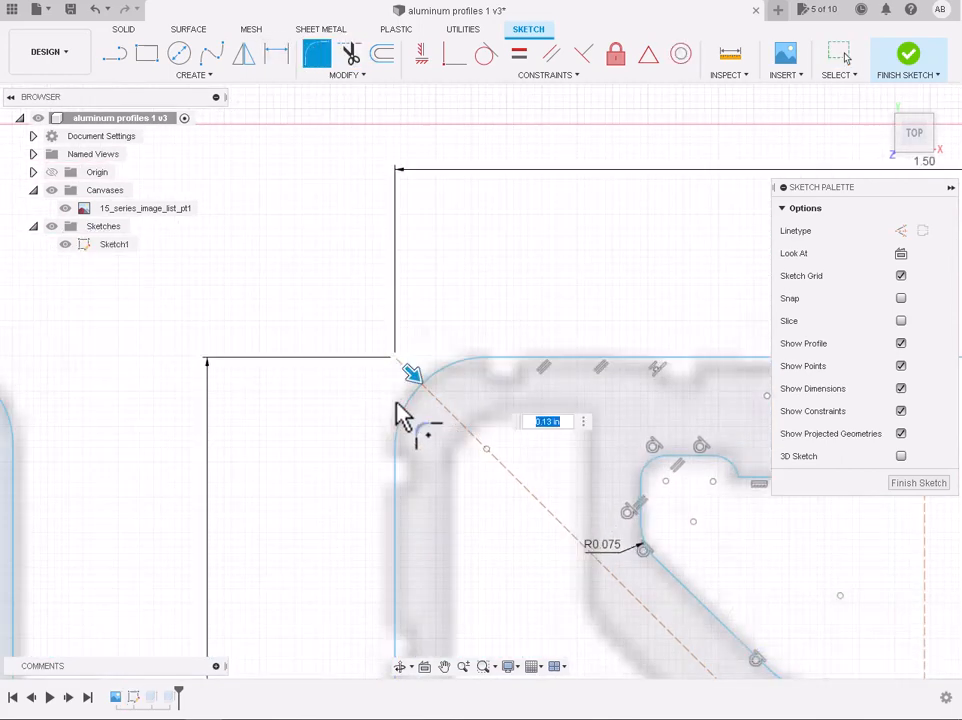
{"action": "key", "text": "Return"}
{"action": "scroll", "coordinate": [401, 414], "scroll_direction": "down", "scroll_amount": 6}
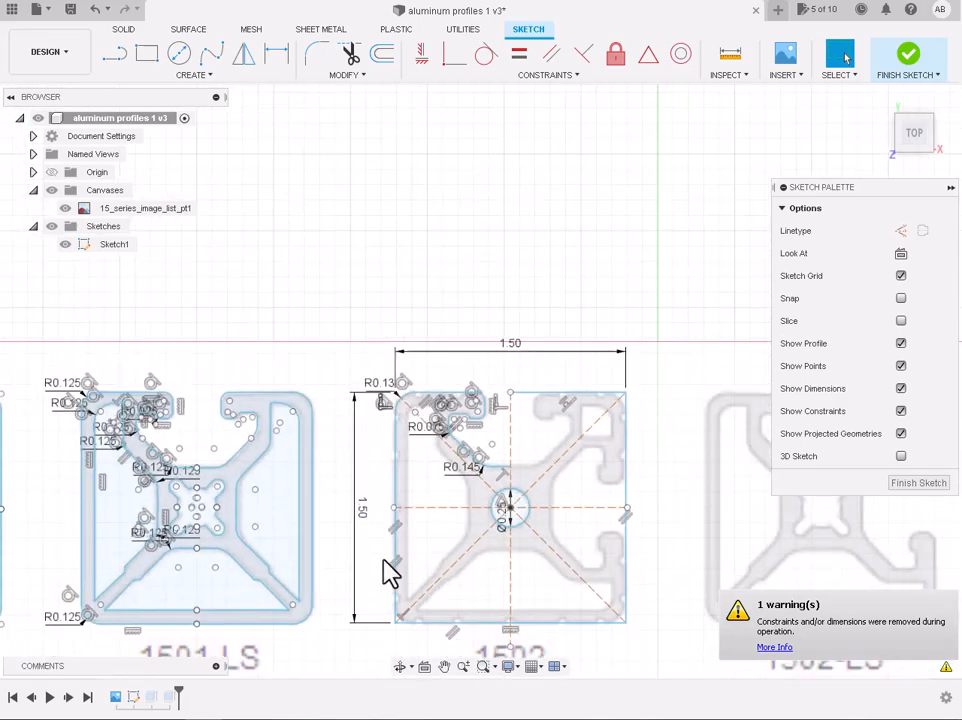
Fillet the square's lower-left corner with a 0.13 in radius
{"action": "scroll", "coordinate": [437, 490], "scroll_direction": "up", "scroll_amount": 2}
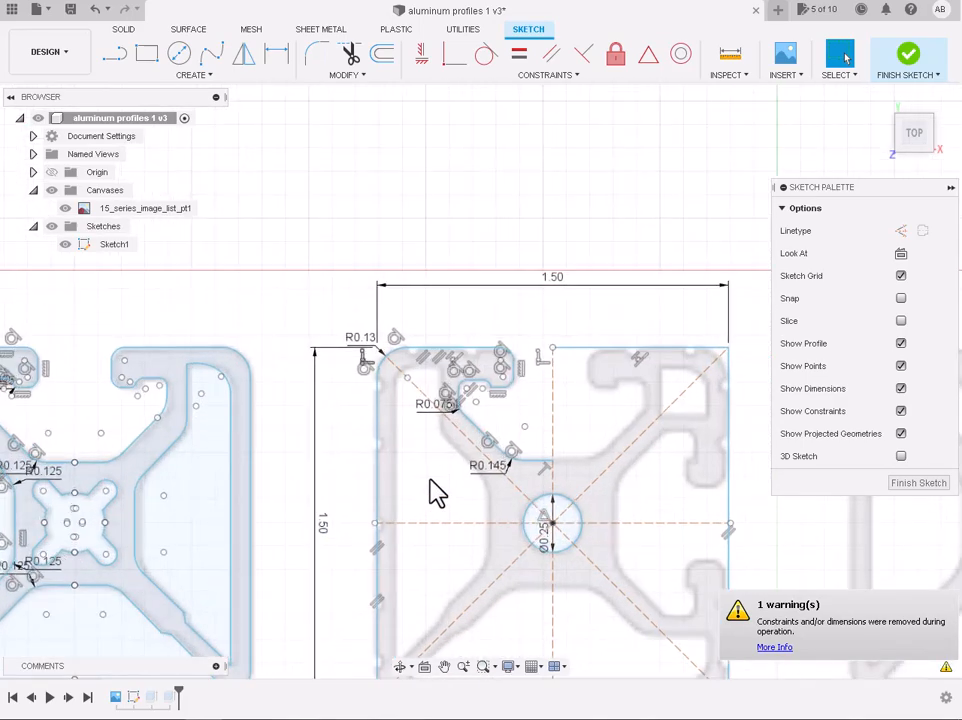
{"action": "scroll", "coordinate": [437, 490], "scroll_direction": "down", "scroll_amount": 3}
{"action": "scroll", "coordinate": [468, 640], "scroll_direction": "up", "scroll_amount": 3}
{"action": "left_click", "coordinate": [316, 54]}
{"action": "left_click", "coordinate": [360, 538]}
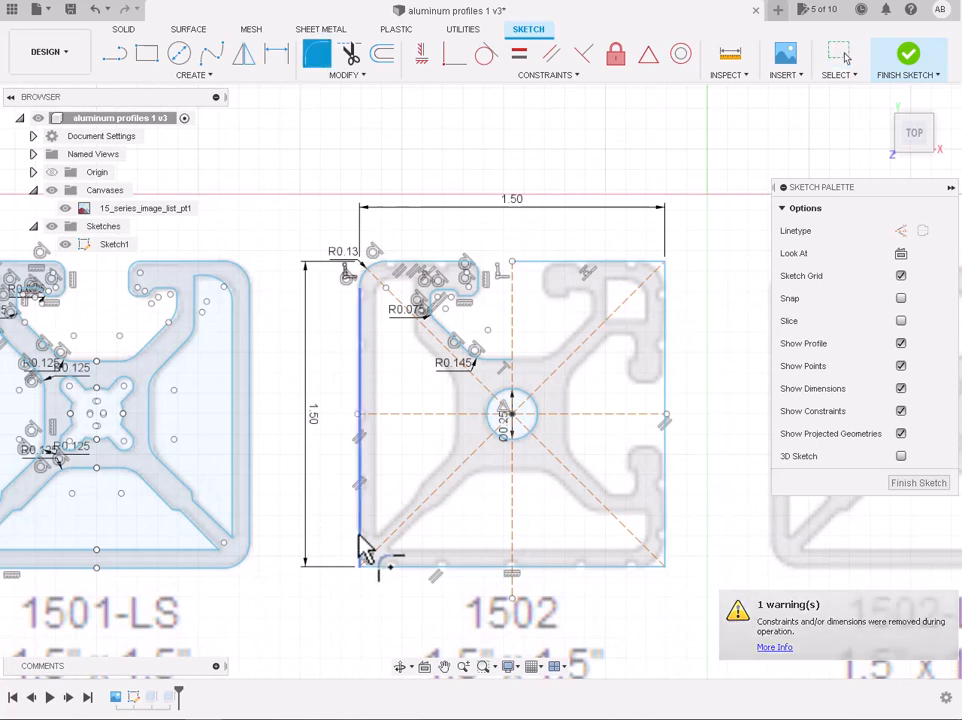
{"action": "left_click", "coordinate": [399, 567]}
{"action": "type", "text": "0"}
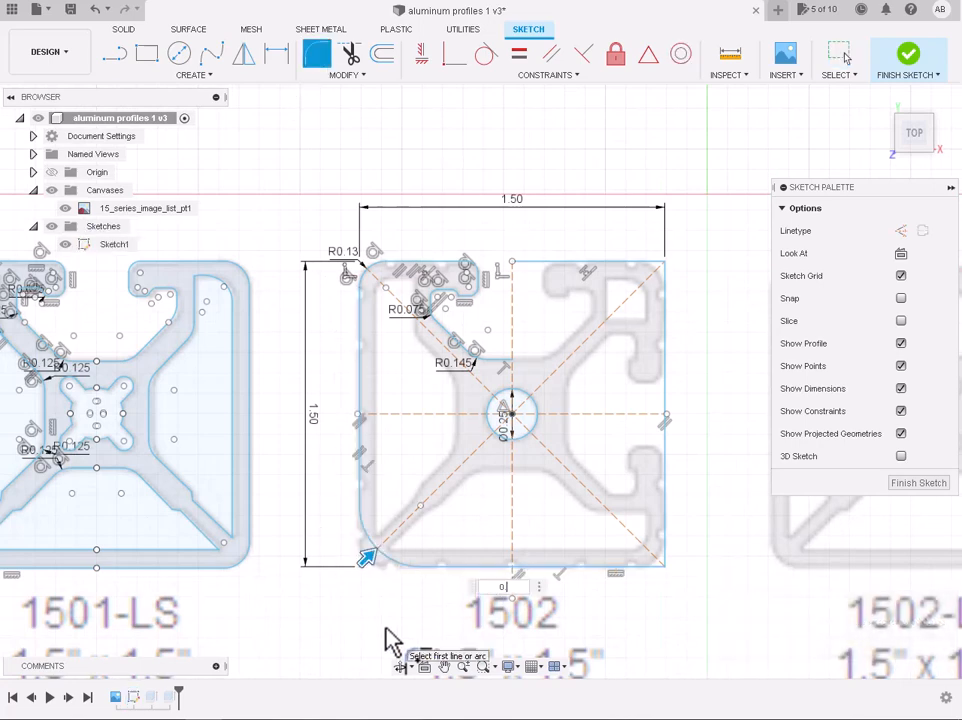
{"action": "type", "text": ".13"}
{"action": "key", "text": "Return"}
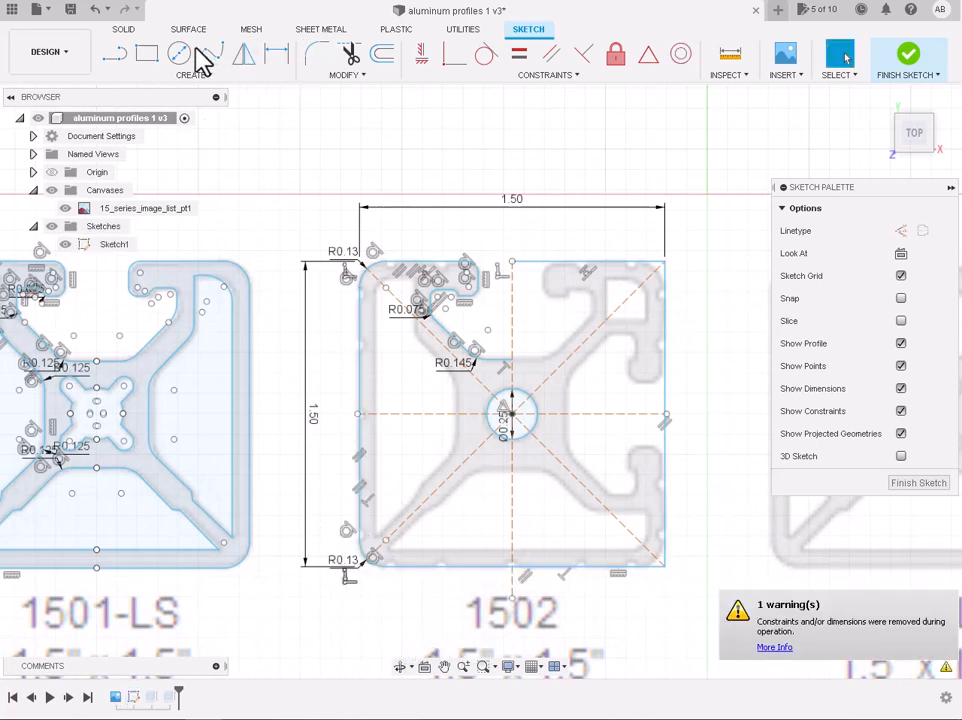
Fillet the square's lower-right corner with a 0.13 in radius
{"action": "left_click", "coordinate": [316, 54]}
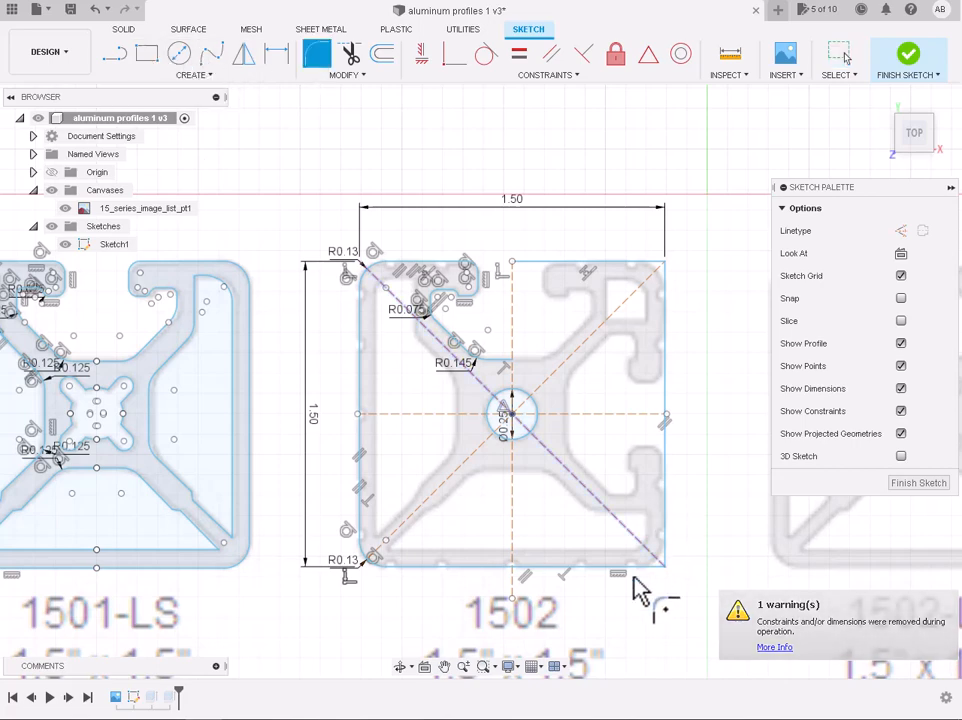
{"action": "left_click", "coordinate": [637, 567]}
{"action": "left_click", "coordinate": [665, 527]}
{"action": "type", "text": "0.13"}
{"action": "key", "text": "Return"}
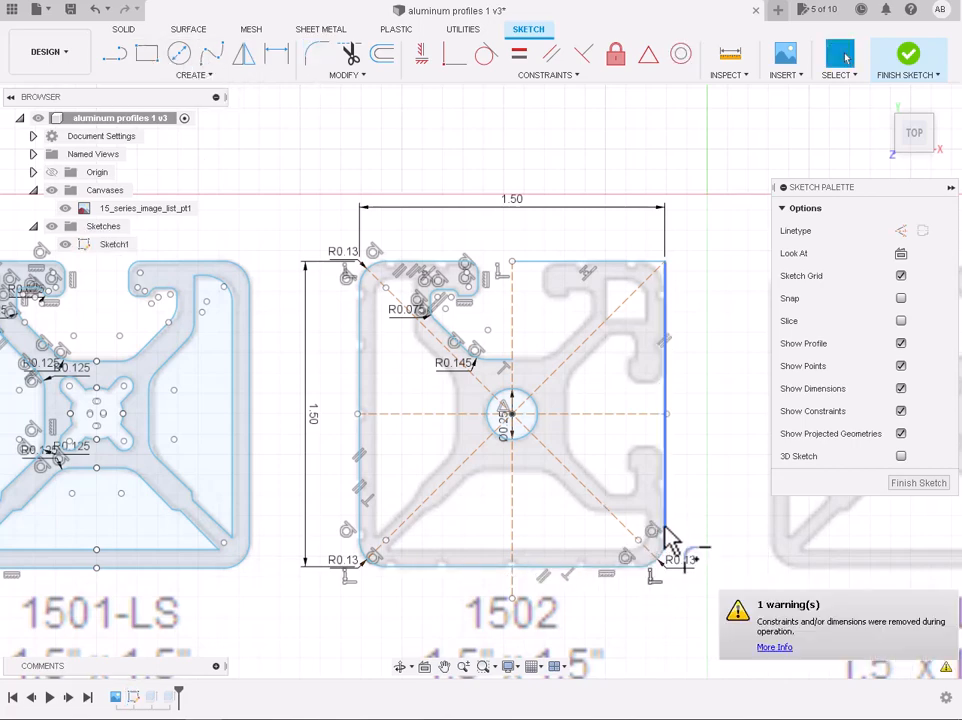
Fillet the square's upper-right corner with a 0.13 in radius
{"action": "left_click", "coordinate": [316, 54]}
{"action": "left_click", "coordinate": [600, 262]}
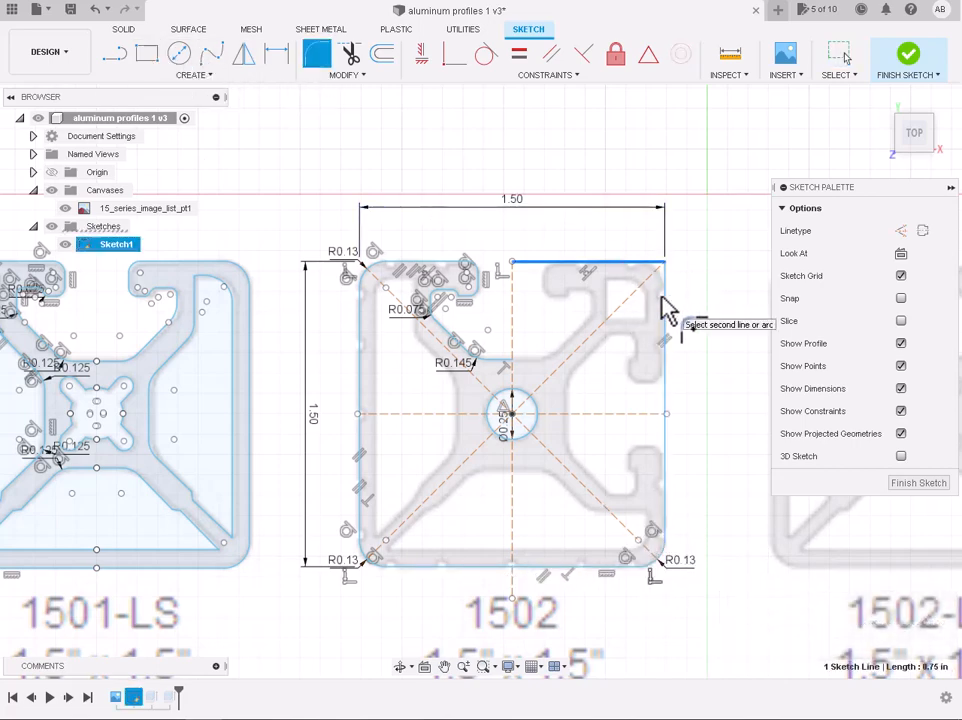
{"action": "left_click", "coordinate": [665, 310]}
{"action": "type", "text": "0.13"}
{"action": "key", "text": "Return"}
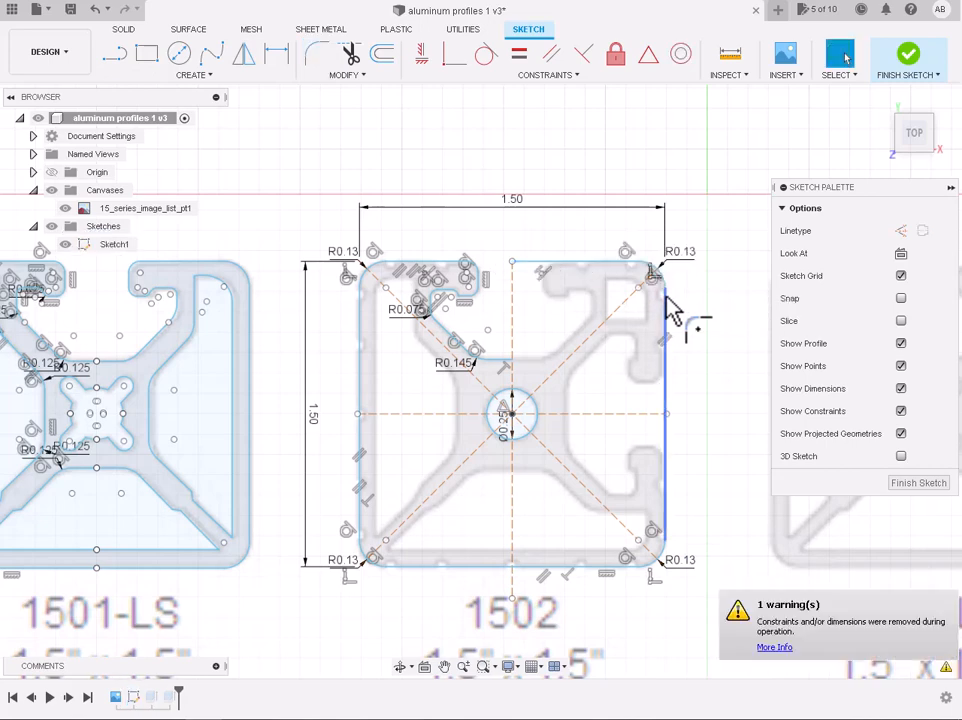
Draw a vertical line up from the horizontal centreline along the core's left edge to the start of the diagonal web
{"action": "scroll", "coordinate": [670, 315], "scroll_direction": "up", "scroll_amount": 2}
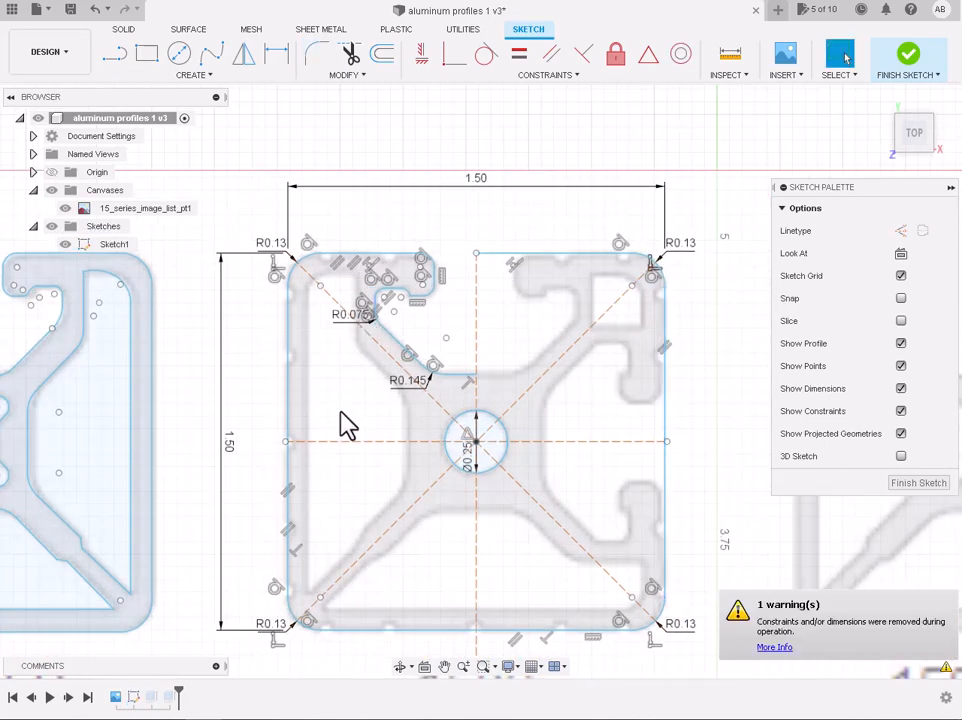
{"action": "scroll", "coordinate": [345, 425], "scroll_direction": "up", "scroll_amount": 4}
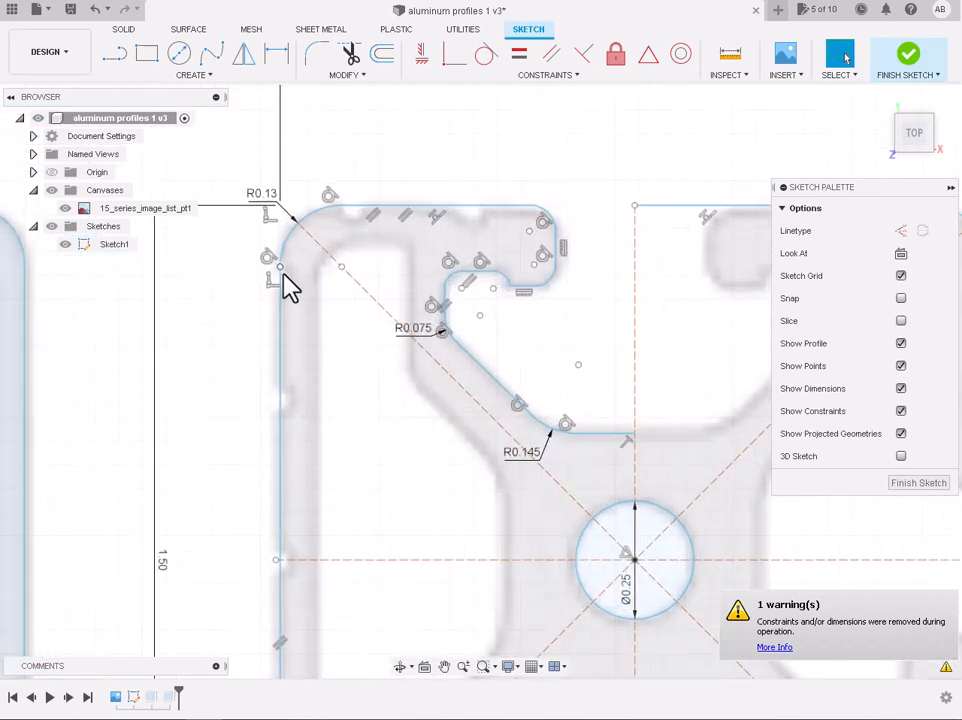
{"action": "left_click", "coordinate": [116, 54]}
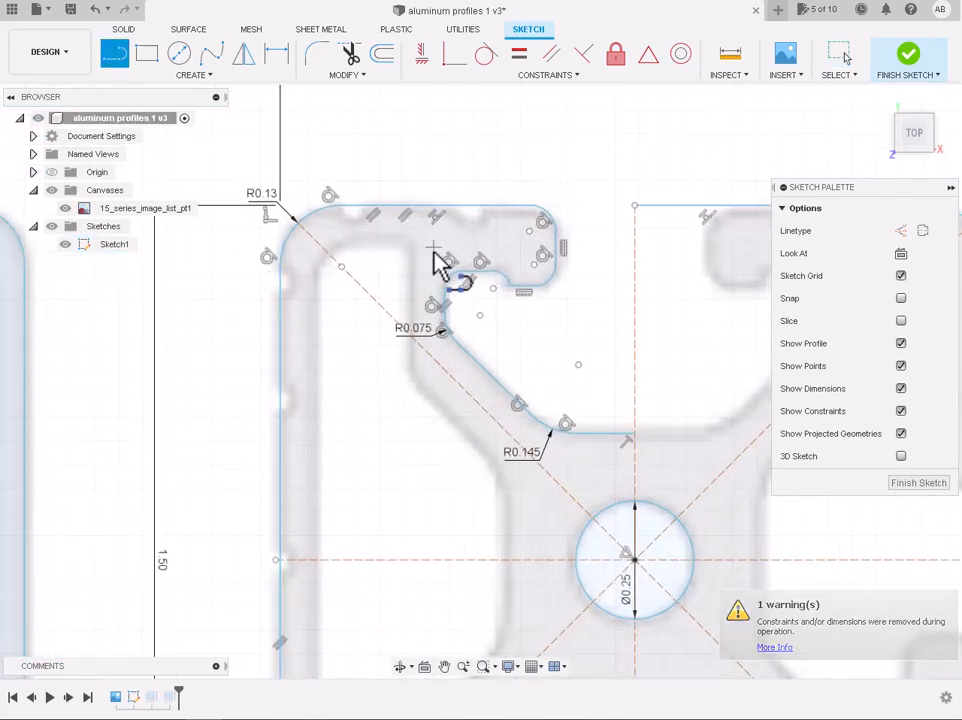
{"action": "left_click", "coordinate": [507, 560]}
{"action": "left_click", "coordinate": [507, 467]}
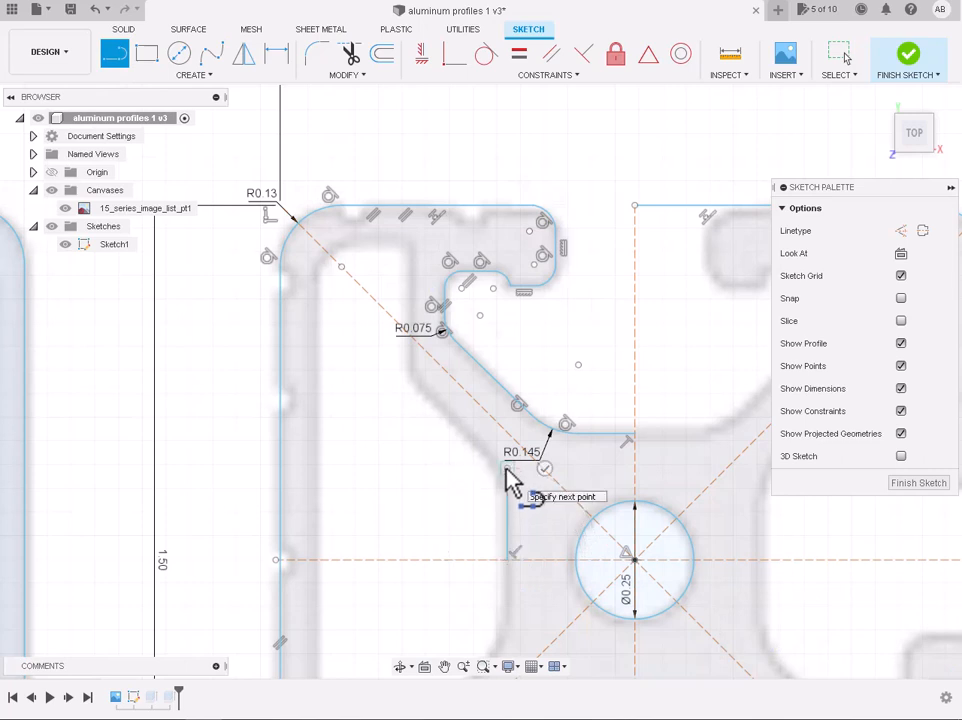
{"action": "key", "text": "Escape"}
Draw a vertical line along the left cavity's inner wall, from just below the top wall past the diagonal web's corner
{"action": "key", "text": "l"}
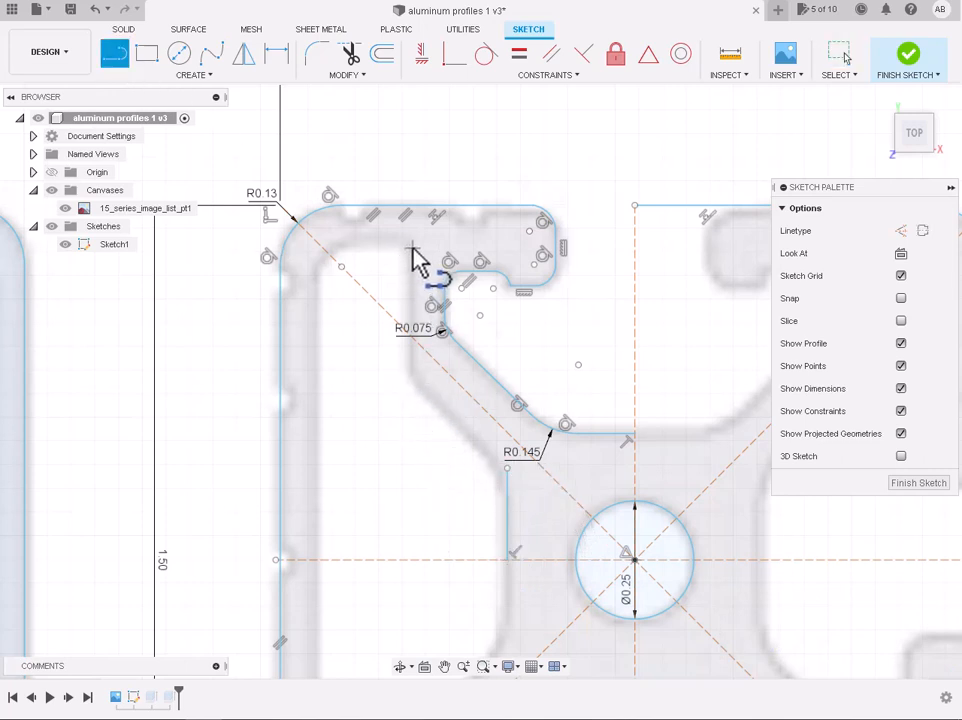
{"action": "left_click", "coordinate": [411, 251]}
{"action": "left_click", "coordinate": [410, 402]}
{"action": "key", "text": "Escape"}
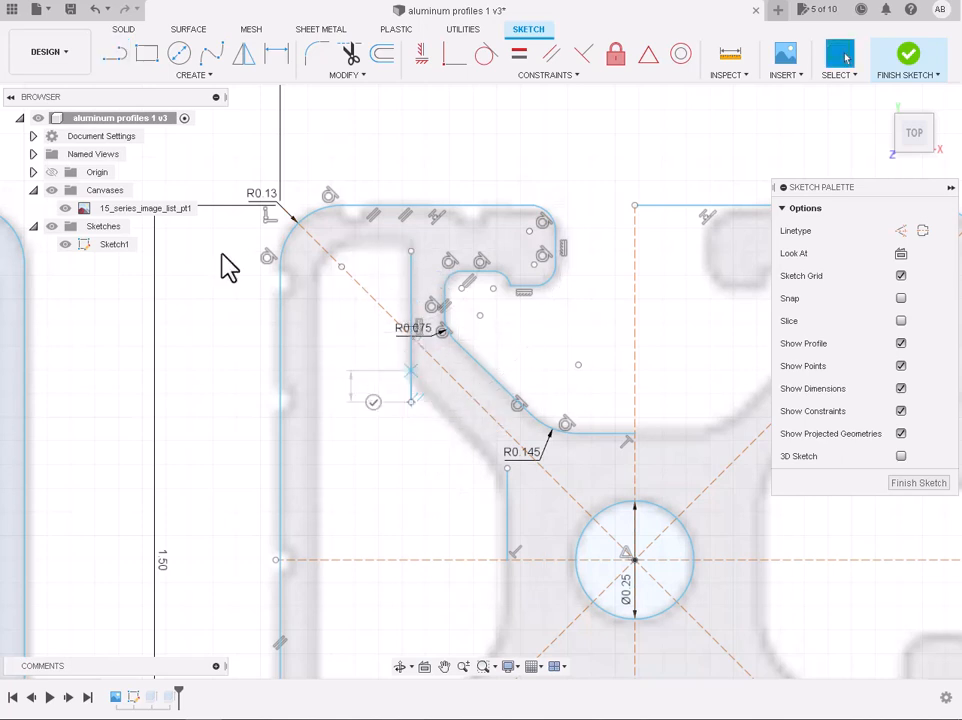
Draw a diagonal line about 0.28 in long from the upper vertical line to the top of the line beside the core
{"action": "left_click", "coordinate": [121, 59]}
{"action": "left_click", "coordinate": [410, 378]}
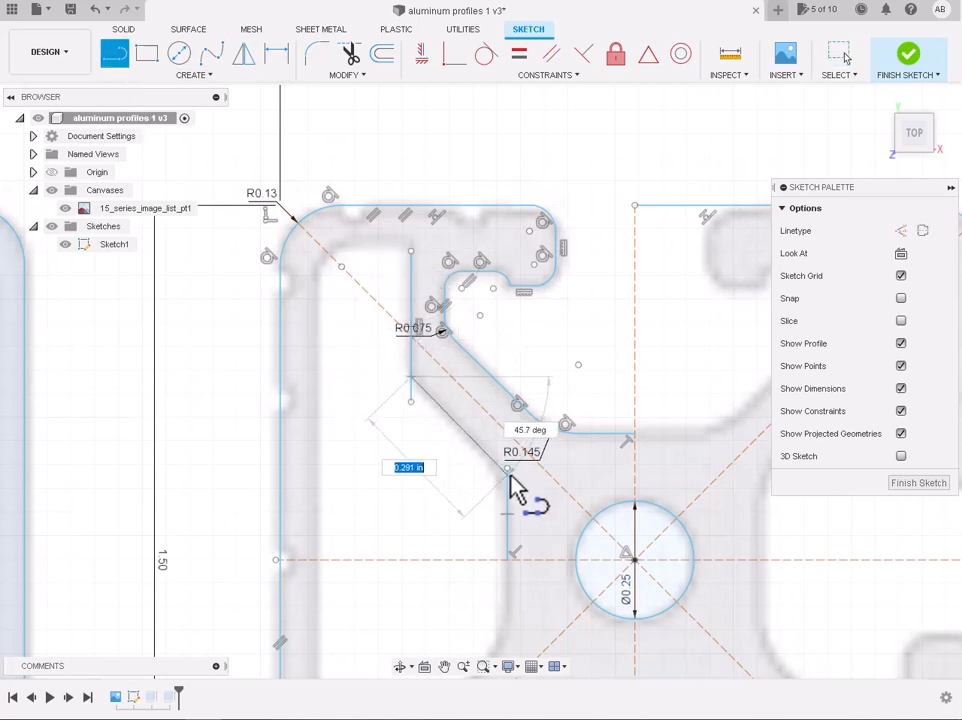
{"action": "key", "text": "Escape"}
{"action": "left_click", "coordinate": [315, 60]}
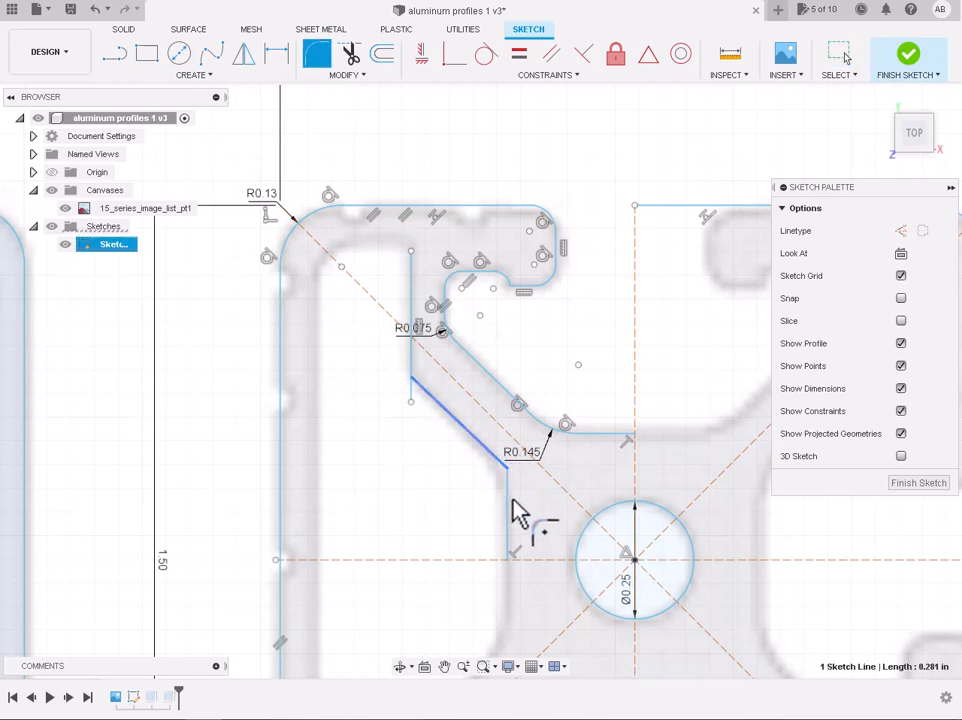
{"action": "left_click", "coordinate": [506, 505]}
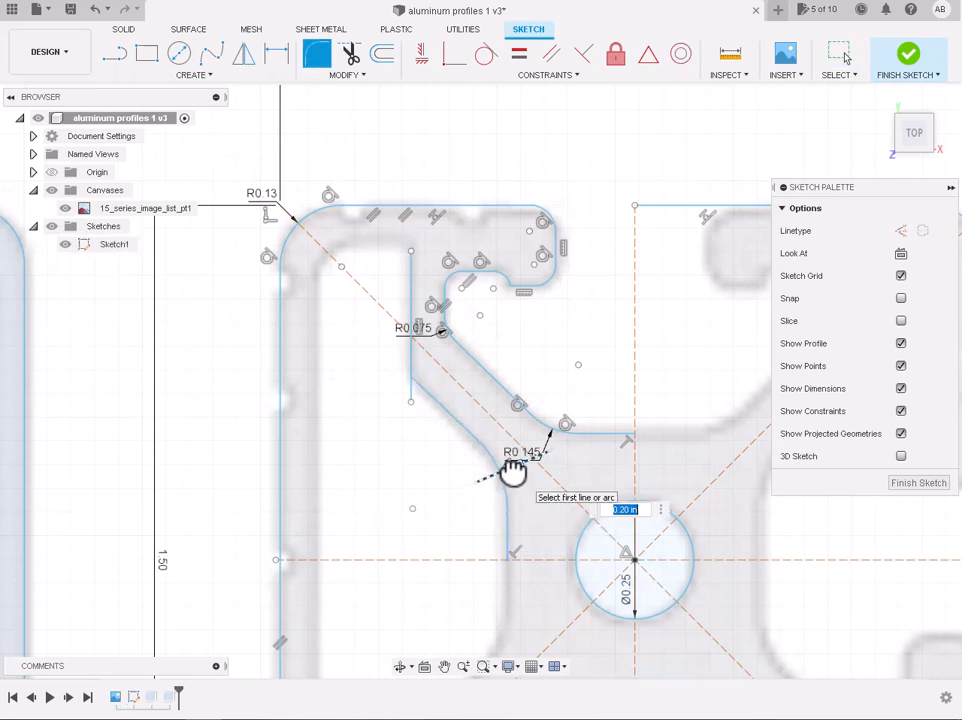
{"action": "key", "text": "Escape"}
Fillet the corner between the cavity's diagonal line and the vertical line beside the core with a 0.20 in radius
{"action": "left_click", "coordinate": [317, 56]}
{"action": "left_click", "coordinate": [498, 461]}
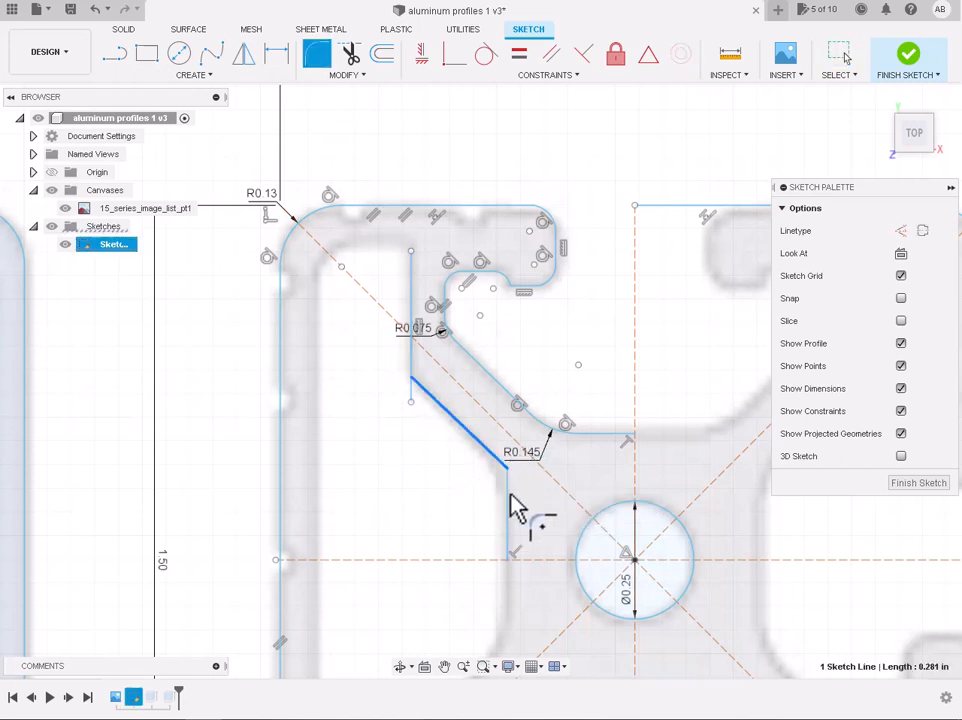
{"action": "left_click", "coordinate": [509, 495]}
{"action": "left_click_drag", "start_coordinate": [516, 461], "coordinate": [510, 467]}
{"action": "key", "text": "Return"}
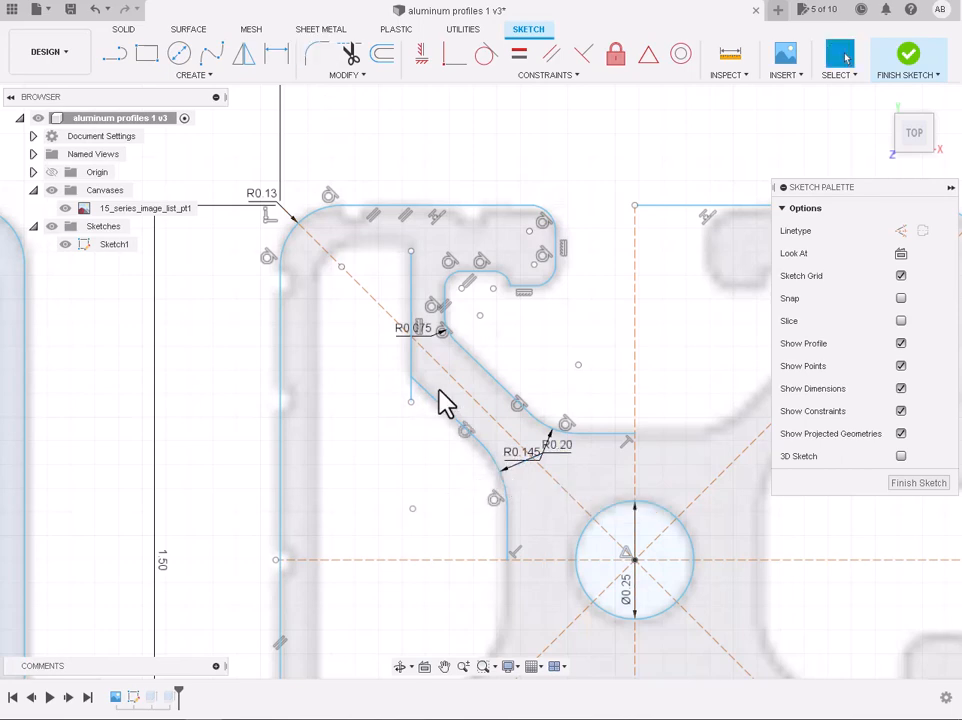
Remove the upper vertical line's overhang below the diagonal and fillet their corner with a 0.155 in radius
{"action": "left_click", "coordinate": [413, 388]}
{"action": "left_click", "coordinate": [315, 52]}
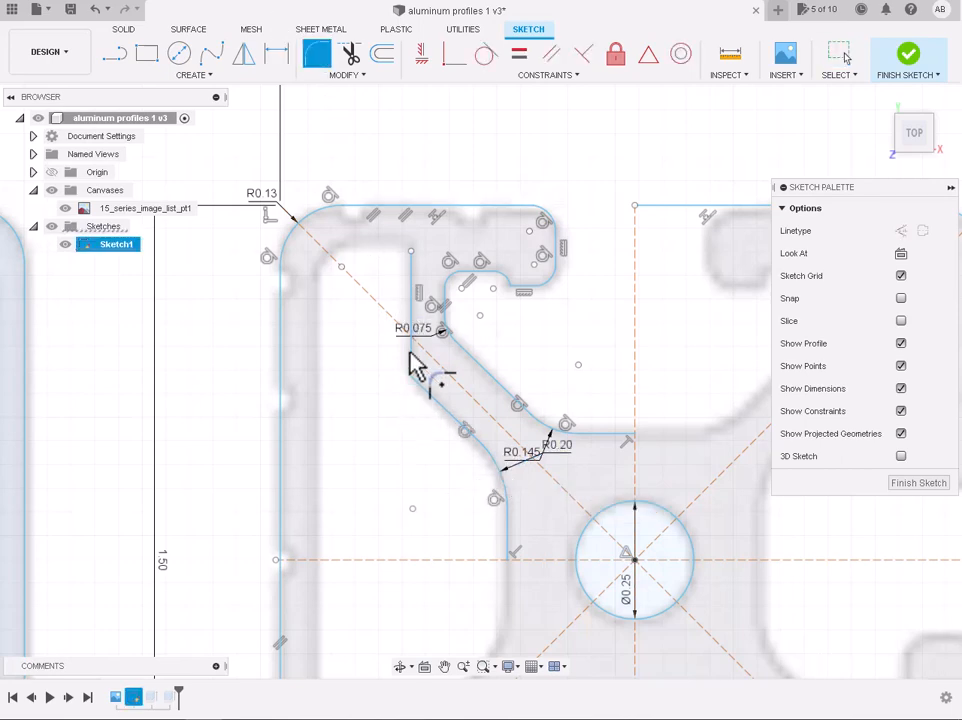
{"action": "left_click", "coordinate": [418, 386]}
{"action": "scroll", "coordinate": [397, 382], "scroll_direction": "down", "scroll_amount": 5}
{"action": "scroll", "coordinate": [397, 370], "scroll_direction": "up", "scroll_amount": 8}
{"action": "type", "text": "0.155"}
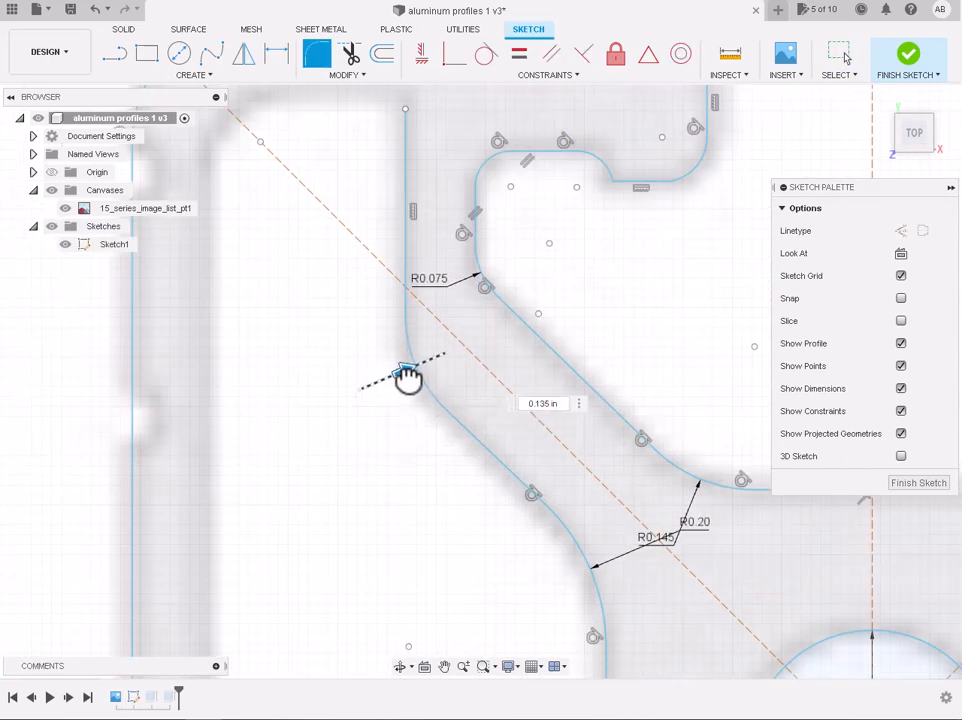
{"action": "key", "text": "Return"}
Draw a horizontal line about 0.075 in long along the underside of the top wall in the left cavity
{"action": "scroll", "coordinate": [408, 380], "scroll_direction": "down", "scroll_amount": 3}
{"action": "scroll", "coordinate": [258, 186], "scroll_direction": "up", "scroll_amount": 2}
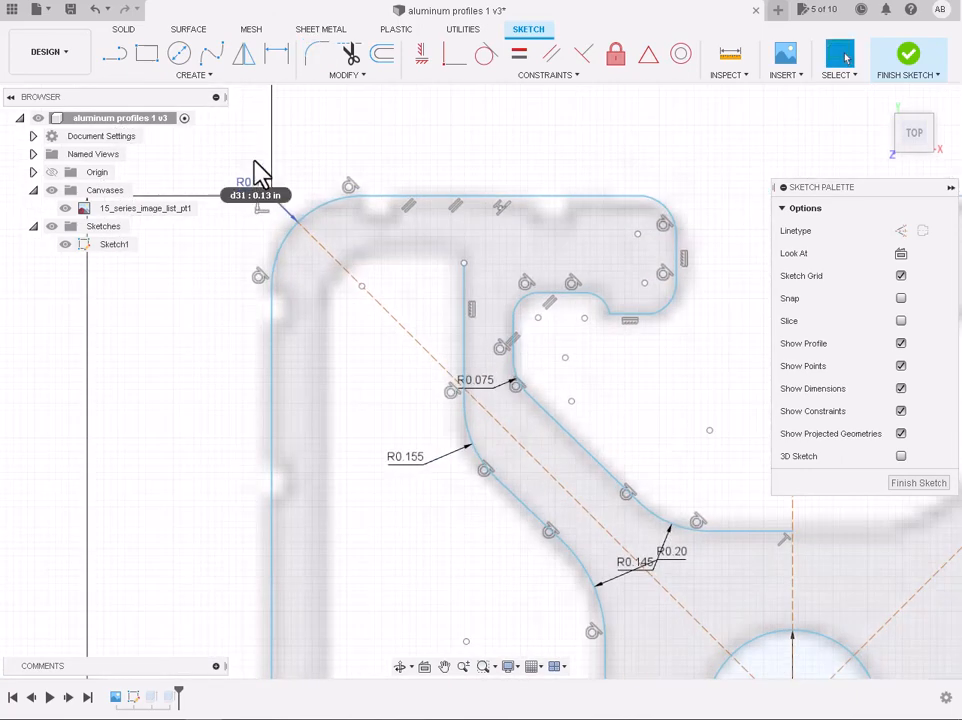
{"action": "left_click", "coordinate": [114, 52]}
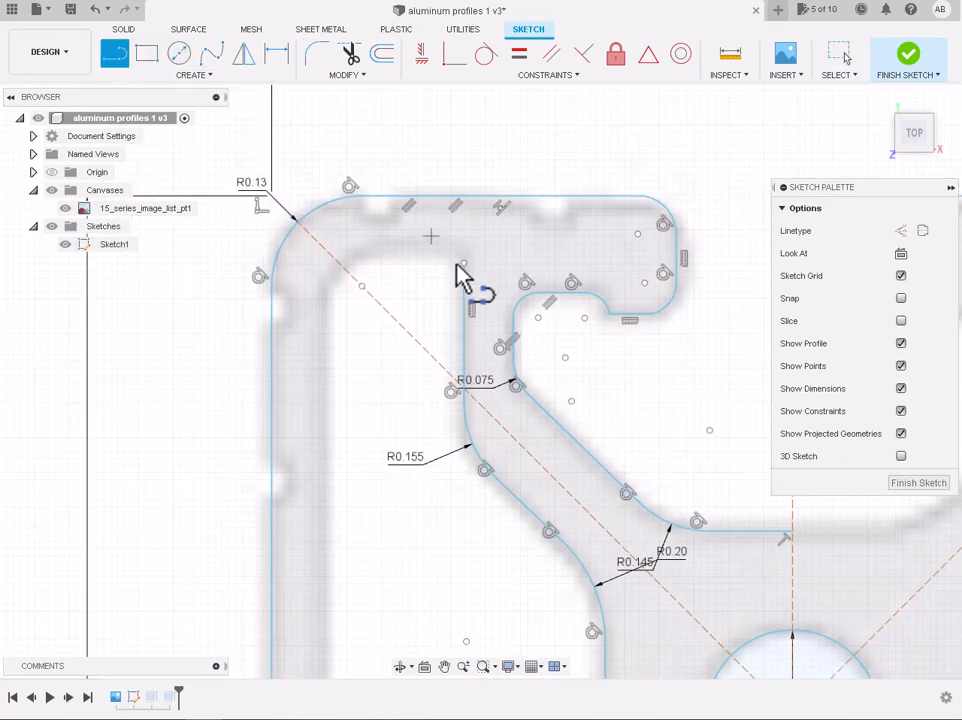
{"action": "left_click", "coordinate": [371, 247]}
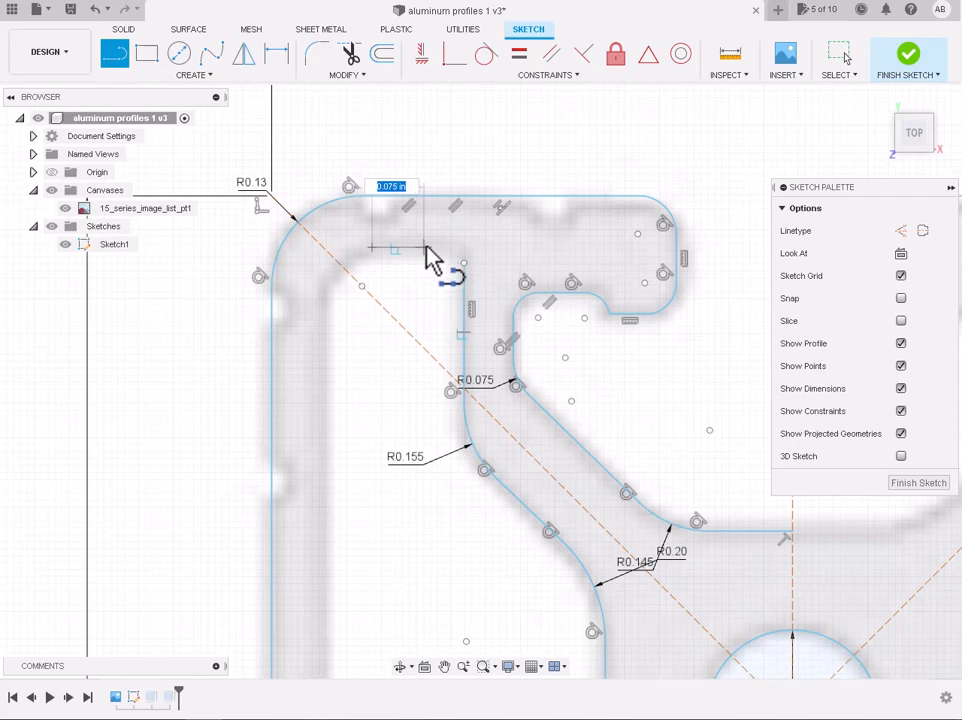
{"action": "left_click", "coordinate": [427, 252]}
{"action": "key", "text": "Escape"}
Draw a three-point arc from the short horizontal line's right end to the top of the cavity's vertical line
{"action": "left_click", "coordinate": [194, 75]}
{"action": "mouse_move", "coordinate": [159, 138]}
{"action": "left_click", "coordinate": [245, 142]}
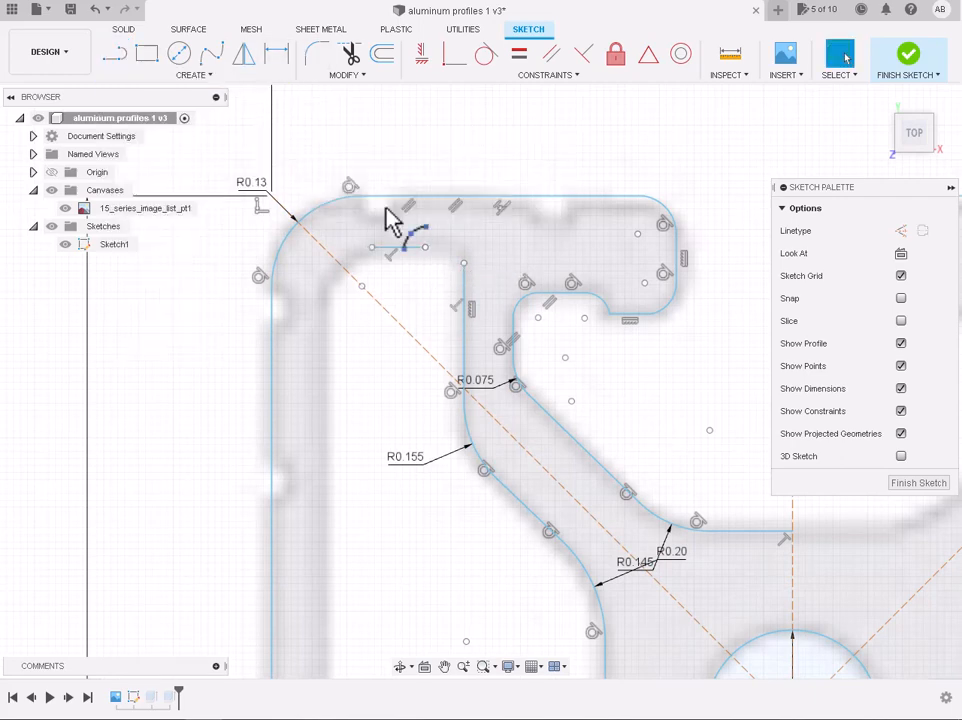
{"action": "left_click", "coordinate": [425, 247]}
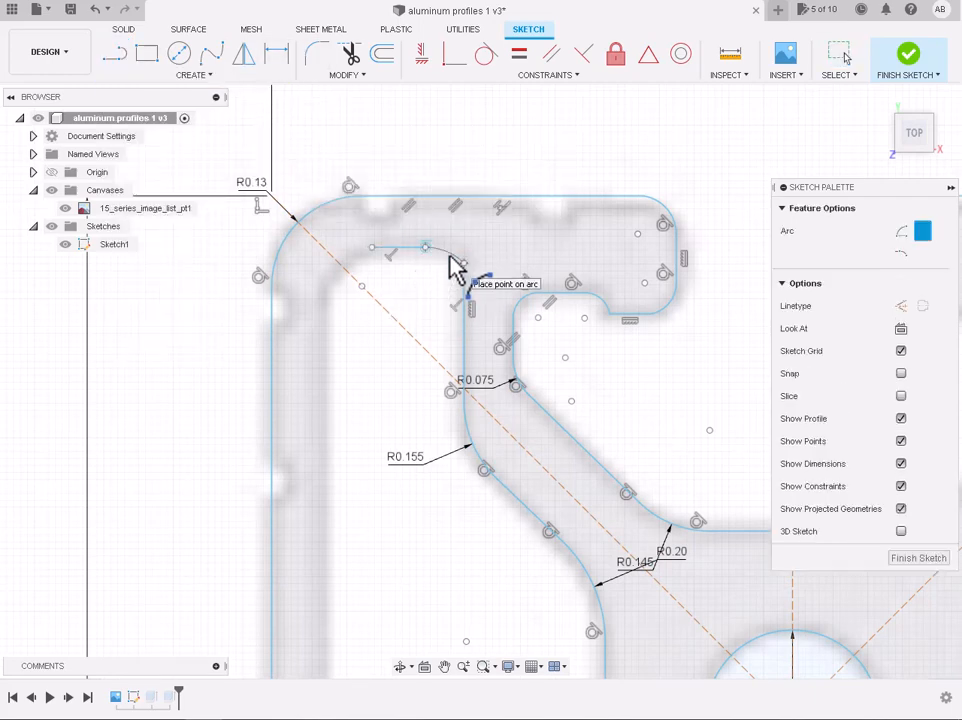
{"action": "scroll", "coordinate": [450, 268], "scroll_direction": "up", "scroll_amount": 5}
{"action": "key", "text": "Escape"}
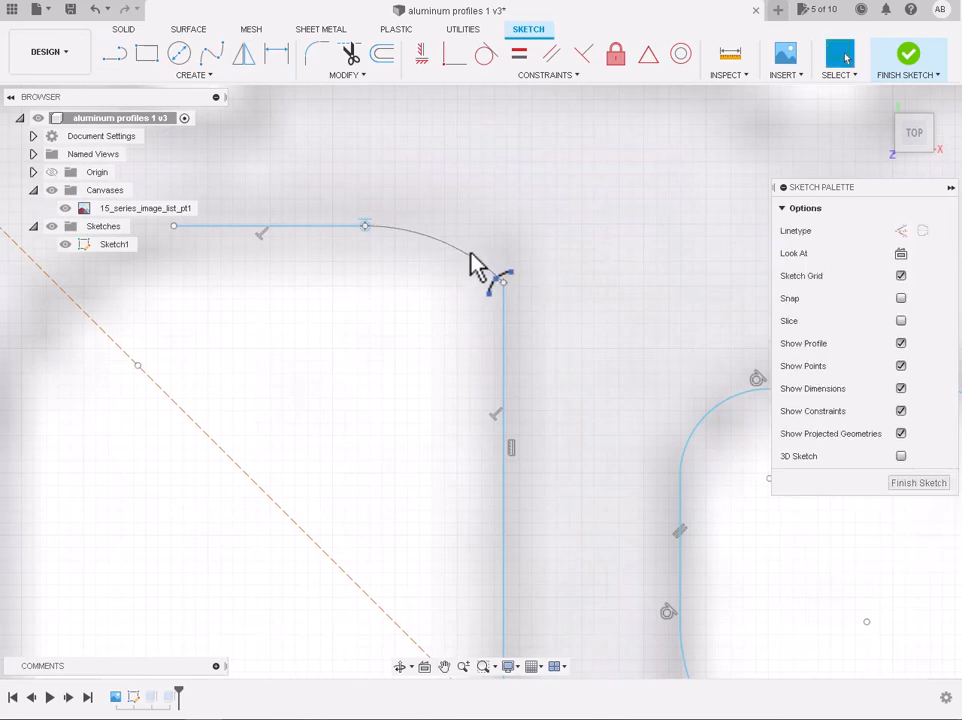
Delete the short horizontal line and its connecting arc at the top of the left cavity
{"action": "scroll", "coordinate": [468, 266], "scroll_direction": "down", "scroll_amount": 3}
{"action": "left_click", "coordinate": [418, 244]}
{"action": "key", "text": "Delete"}
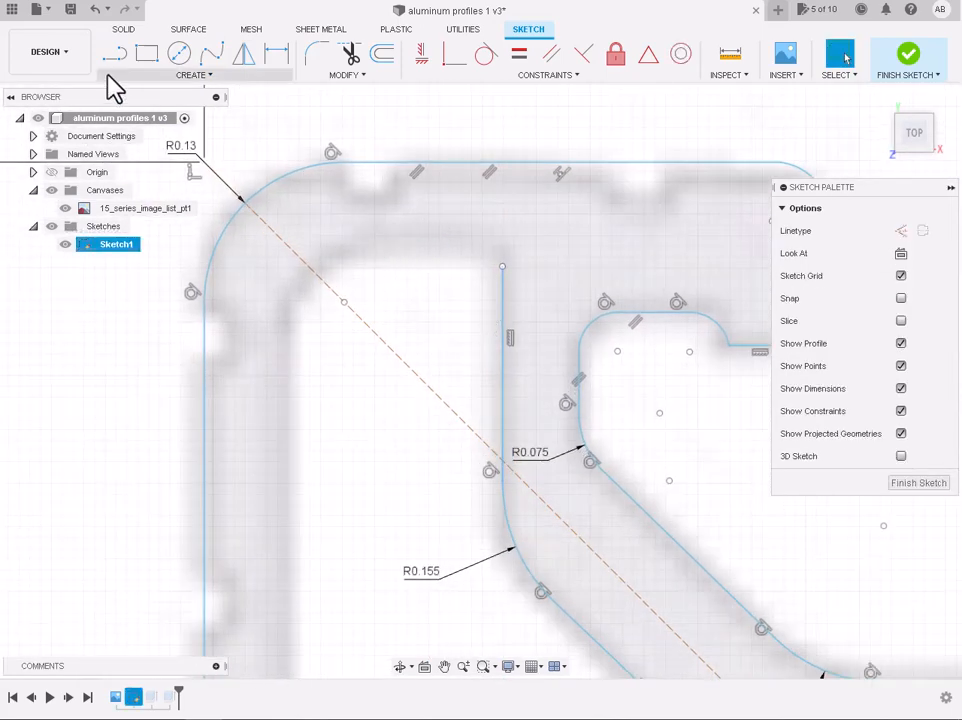
{"action": "left_click", "coordinate": [194, 75]}
{"action": "mouse_move", "coordinate": [155, 142]}
{"action": "left_click", "coordinate": [245, 142]}
{"action": "left_click", "coordinate": [501, 265]}
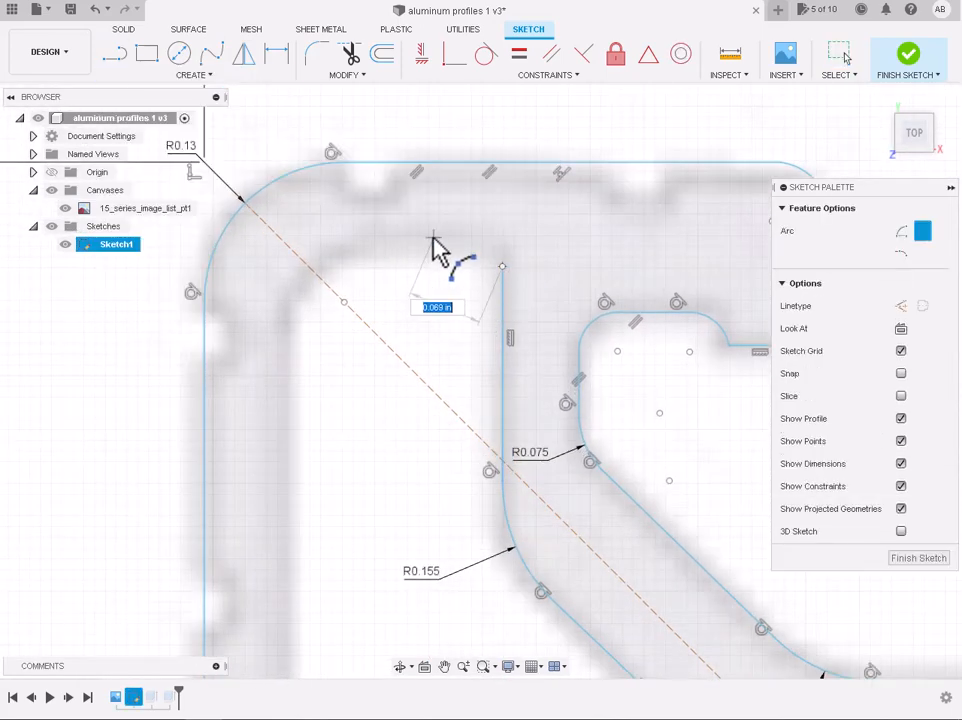
{"action": "left_click", "coordinate": [354, 247]}
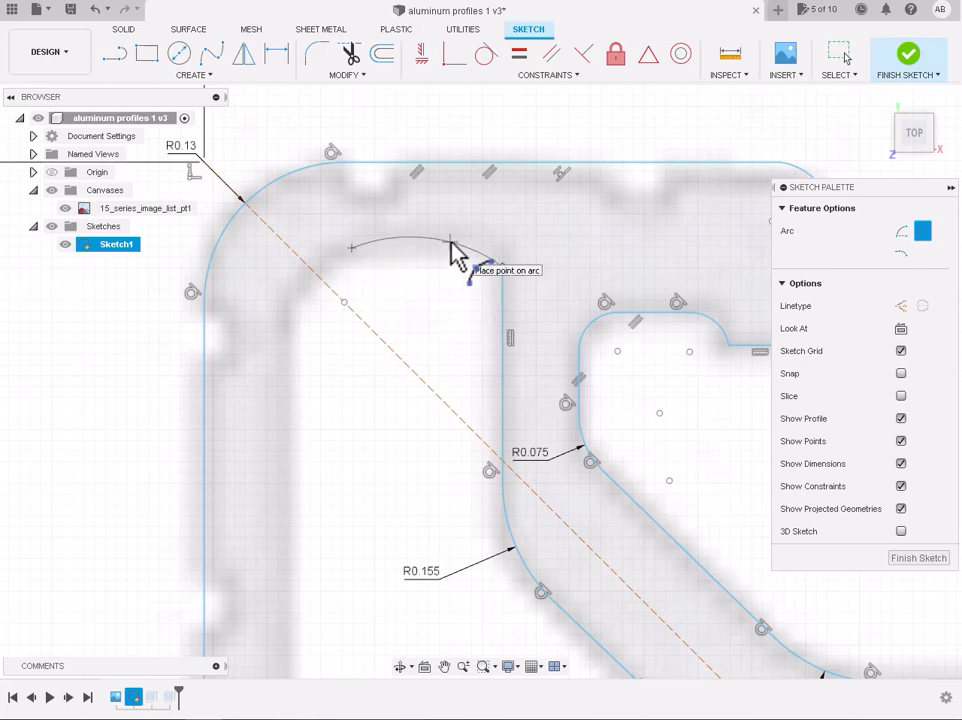
{"action": "key", "text": "Escape"}
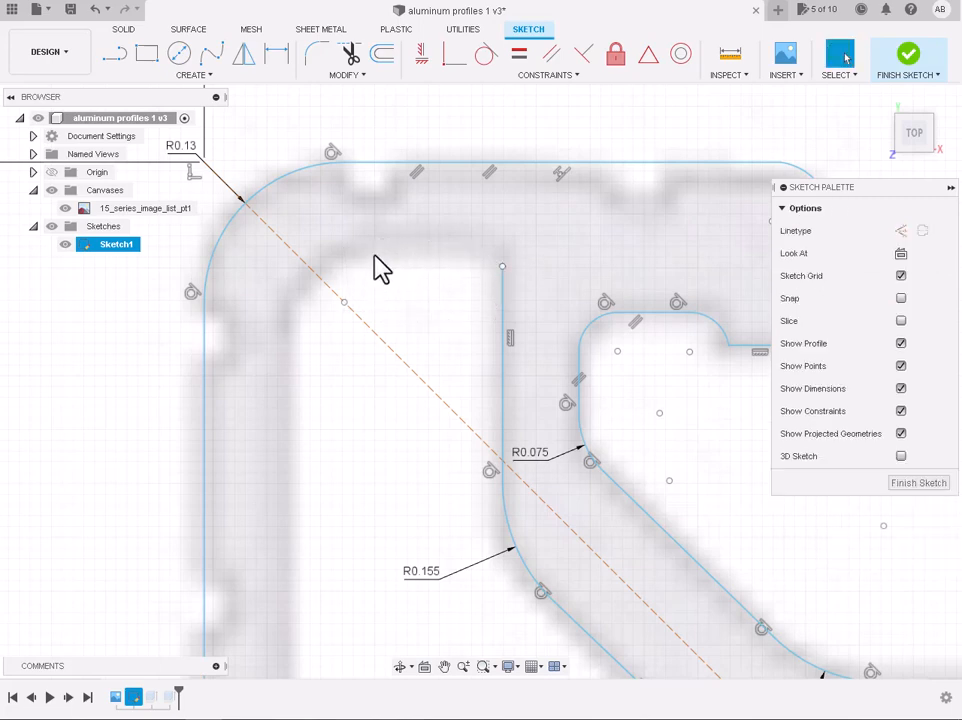
Draw a short horizontal line along the underside of the top wall in the left cavity
{"action": "scroll", "coordinate": [381, 268], "scroll_direction": "down", "scroll_amount": 5}
{"action": "scroll", "coordinate": [472, 175], "scroll_direction": "up", "scroll_amount": 5}
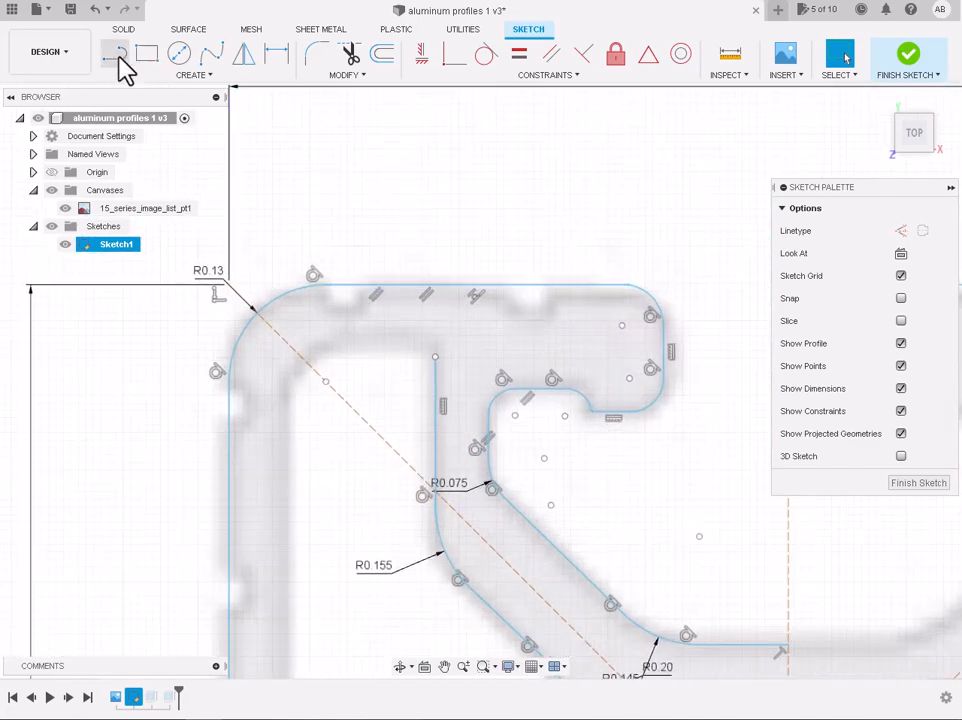
{"action": "key", "text": "l"}
{"action": "left_click", "coordinate": [336, 346]}
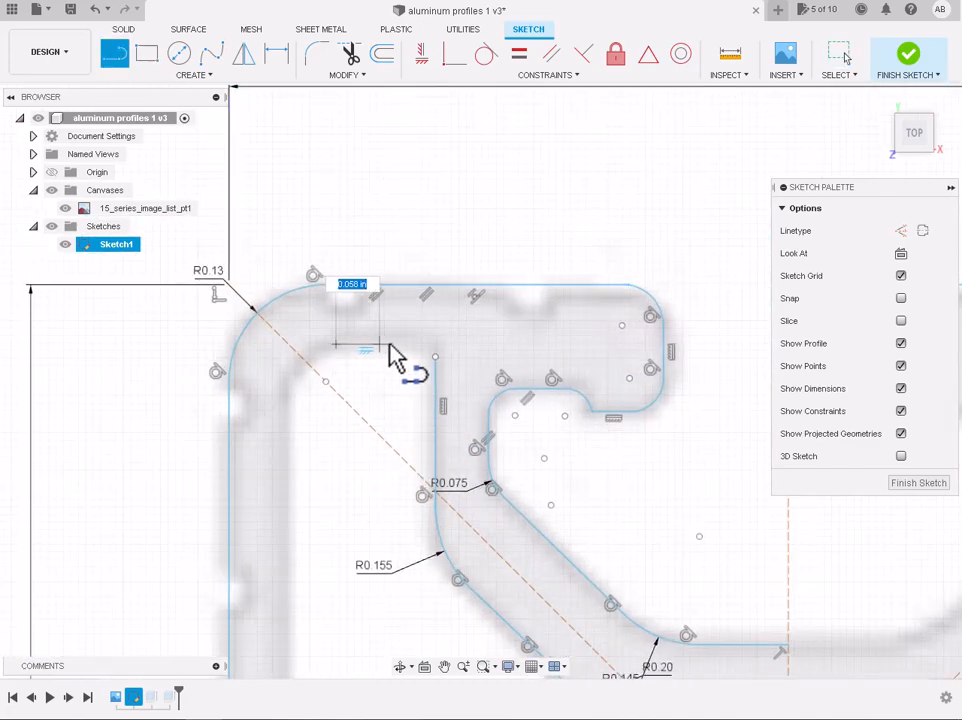
{"action": "double_click", "coordinate": [392, 345]}
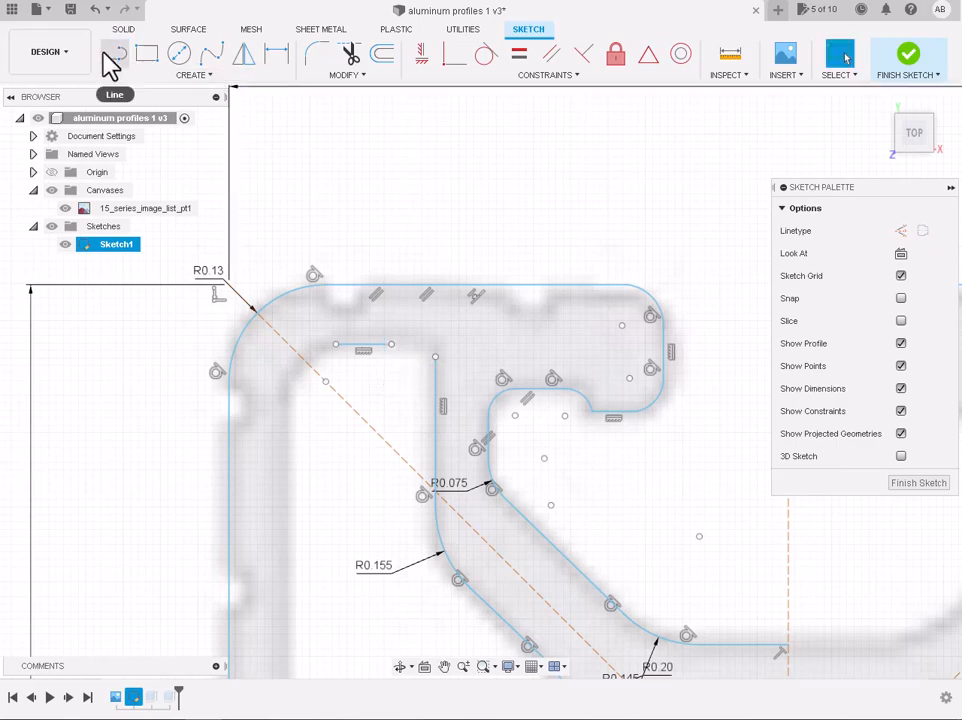
Draw a vertical line along the left wall's inner face from below the cavity's upper corner down to the horizontal centerline
{"action": "left_click", "coordinate": [286, 391]}
{"action": "scroll", "coordinate": [286, 391], "scroll_direction": "down", "scroll_amount": 5}
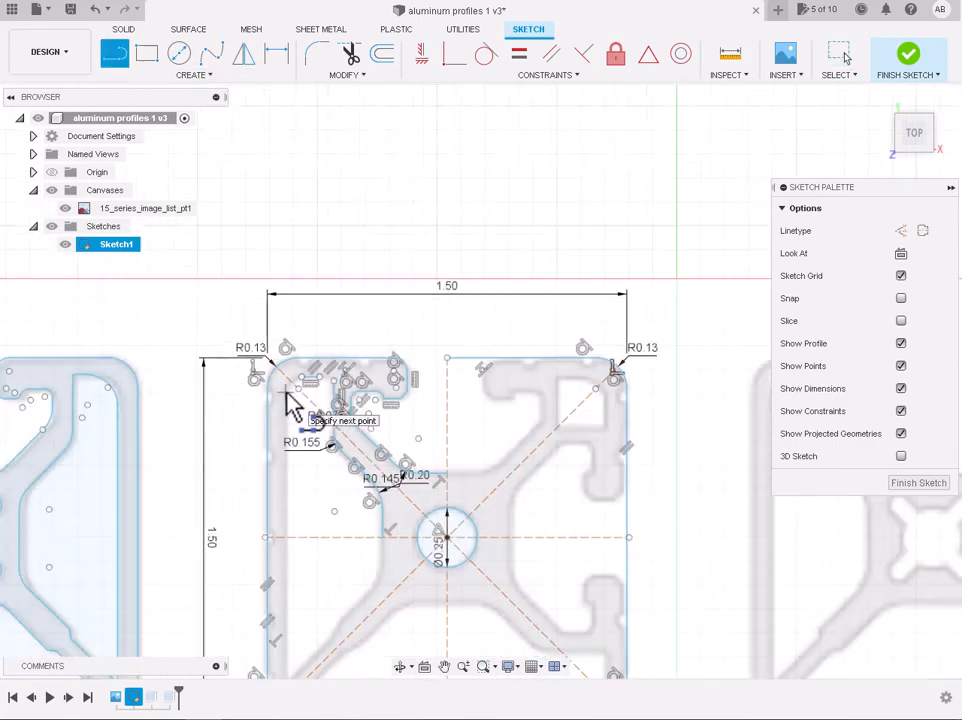
{"action": "left_click", "coordinate": [287, 538]}
{"action": "key", "text": "Escape"}
{"action": "scroll", "coordinate": [290, 550], "scroll_direction": "down", "scroll_amount": 2}
Mirror the left wall's inner vertical line about the horizontal centerline
{"action": "left_click", "coordinate": [286, 505]}
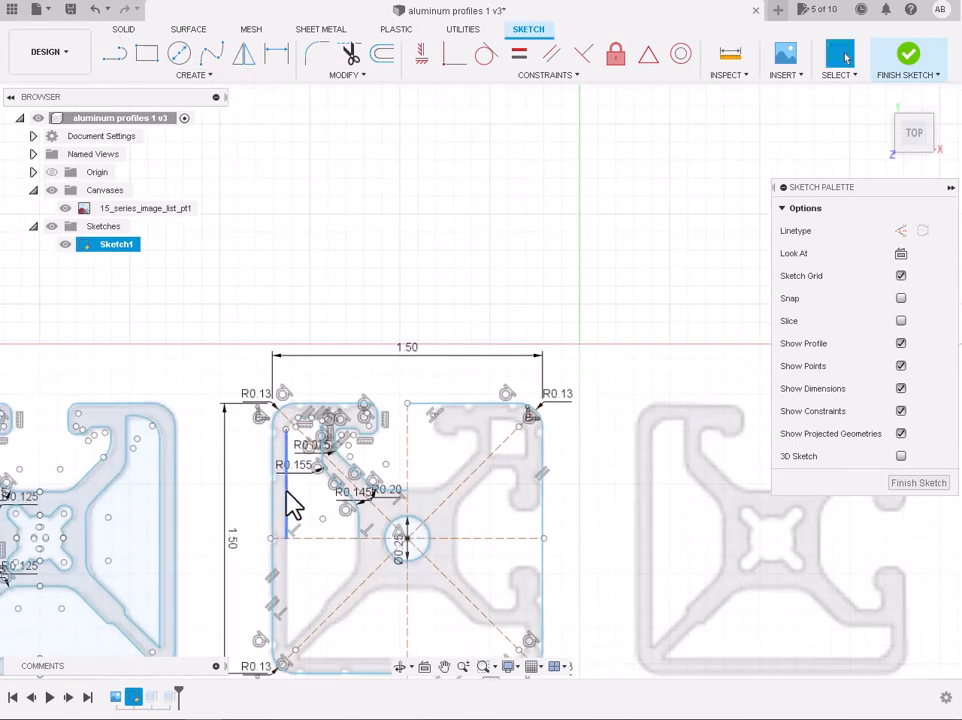
{"action": "left_click", "coordinate": [243, 53]}
{"action": "left_click", "coordinate": [314, 543]}
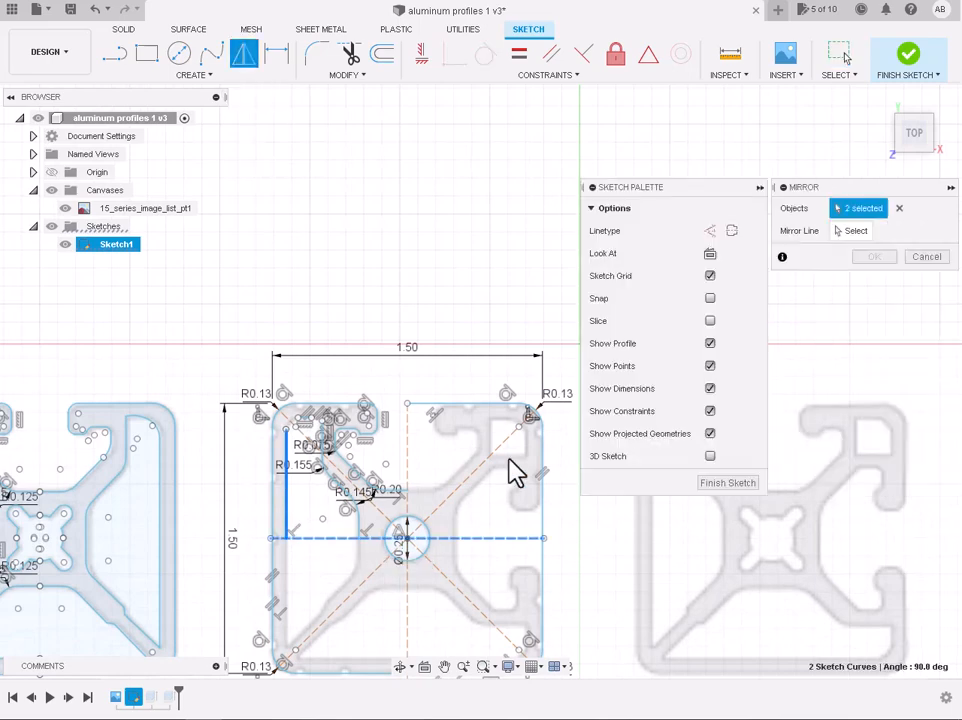
{"action": "left_click", "coordinate": [353, 539]}
{"action": "left_click", "coordinate": [853, 231]}
{"action": "left_click", "coordinate": [327, 539]}
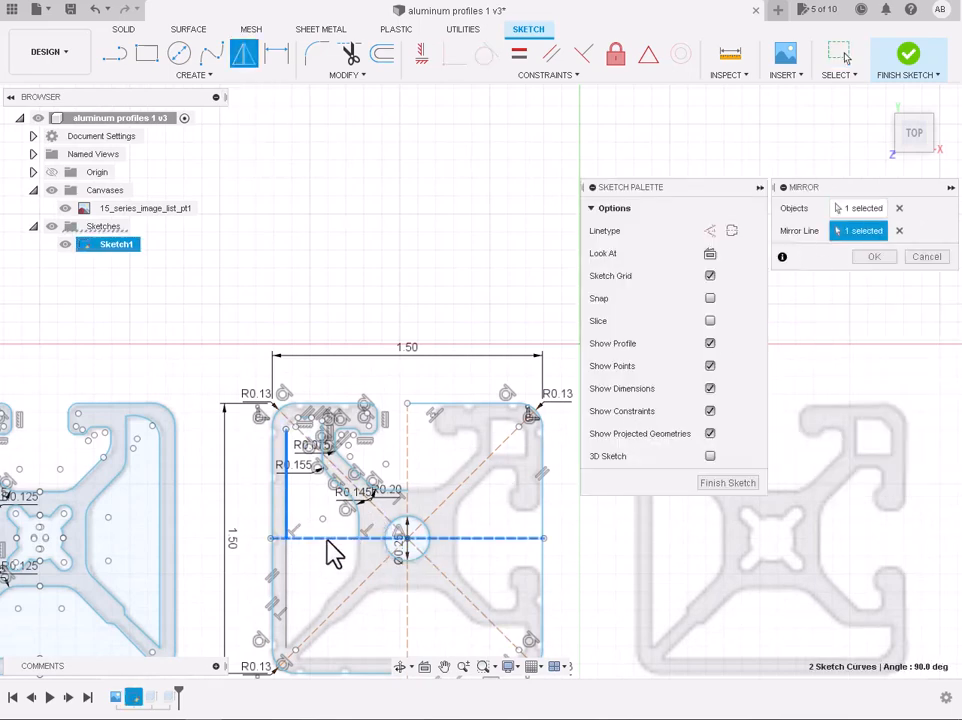
{"action": "key", "text": "Return"}
Mirror the cavity's five-curve right-hand chain about the horizontal centerline
{"action": "scroll", "coordinate": [329, 612], "scroll_direction": "up", "scroll_amount": 3}
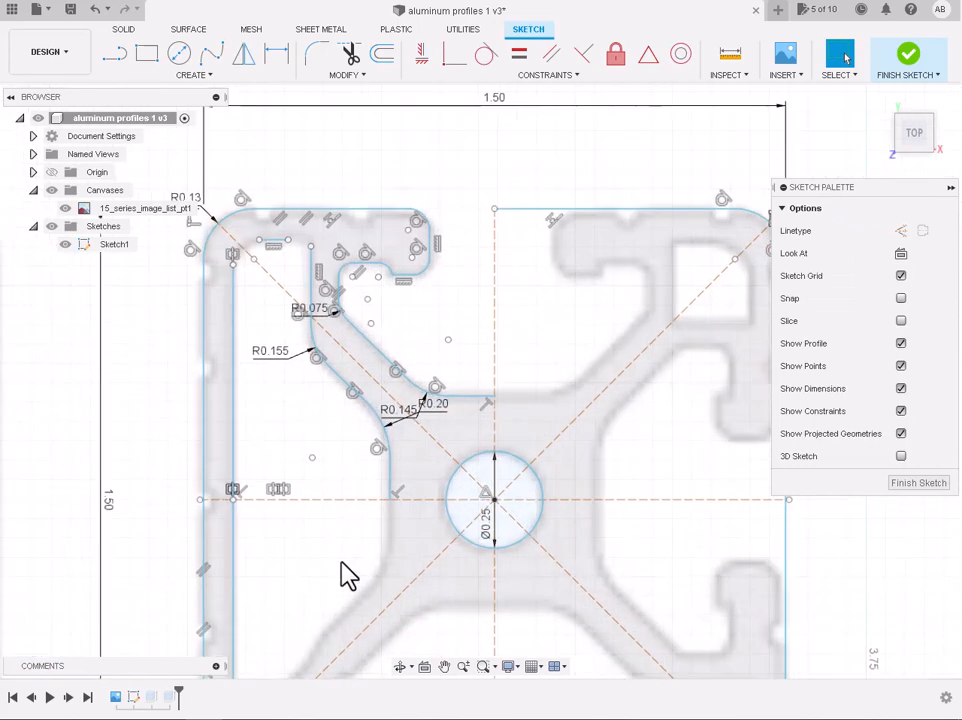
{"action": "double_click", "coordinate": [392, 484]}
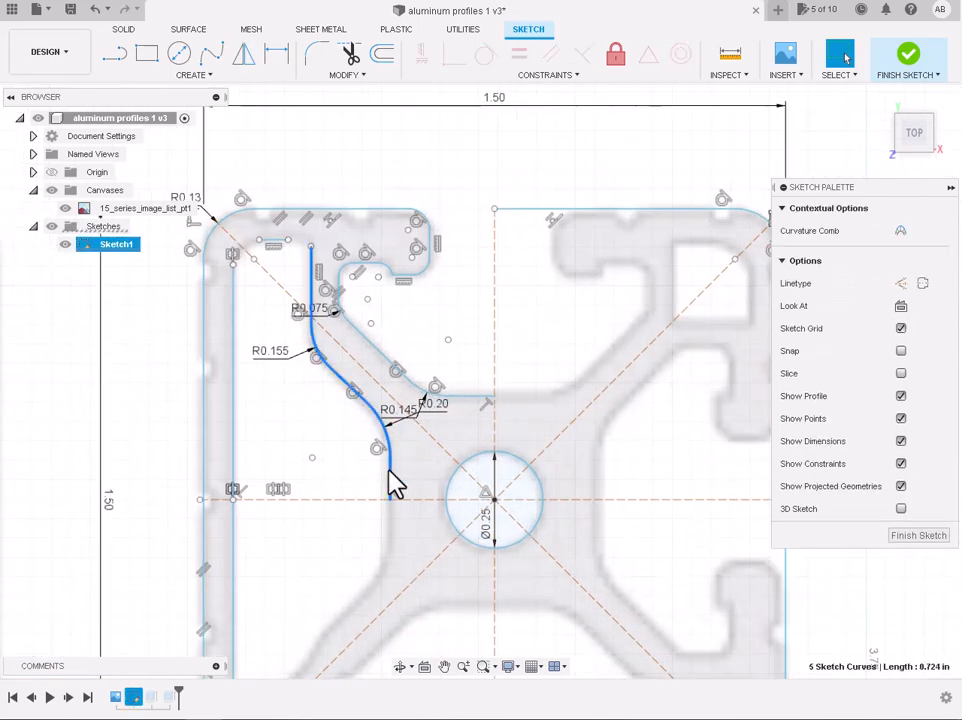
{"action": "left_click", "coordinate": [243, 53]}
{"action": "left_click", "coordinate": [366, 499]}
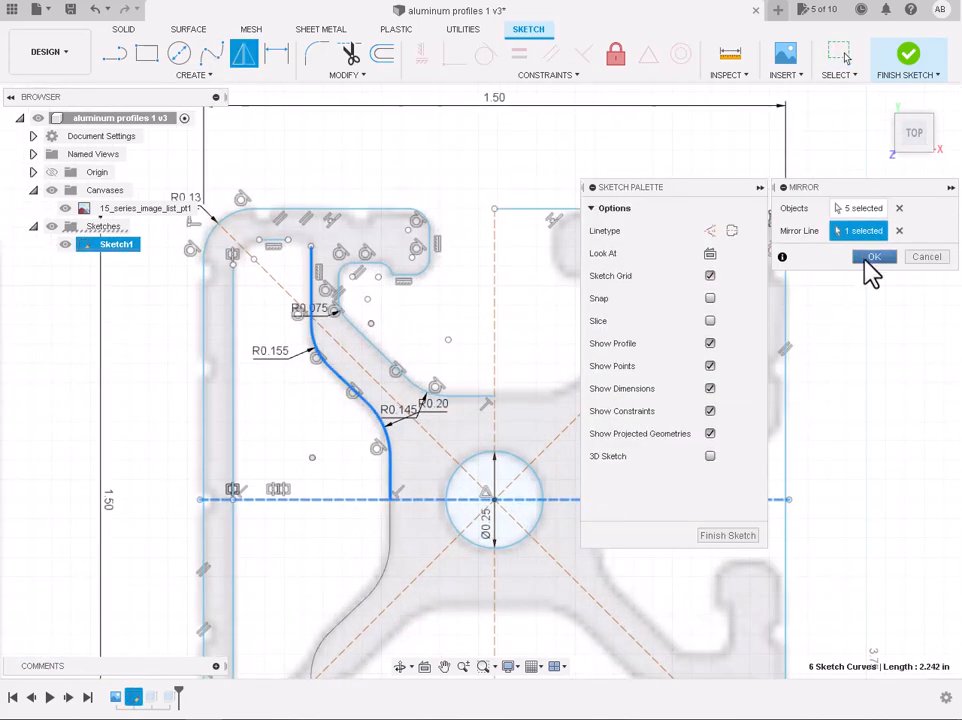
{"action": "left_click", "coordinate": [874, 257]}
Delete the mirrored lower vertical line and the fillet arc joining it to the diagonal
{"action": "scroll", "coordinate": [450, 640], "scroll_direction": "down", "scroll_amount": 5}
{"action": "scroll", "coordinate": [436, 655], "scroll_direction": "up", "scroll_amount": 8}
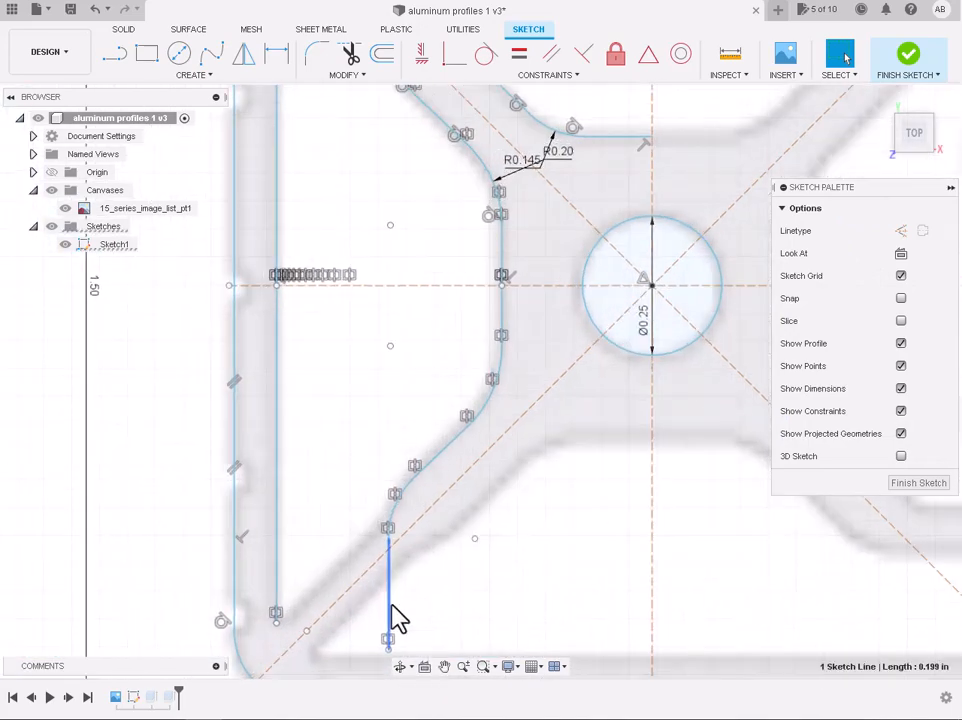
{"action": "left_click", "coordinate": [393, 509]}
{"action": "key", "text": "Delete"}
{"action": "scroll", "coordinate": [427, 620], "scroll_direction": "down", "scroll_amount": 5}
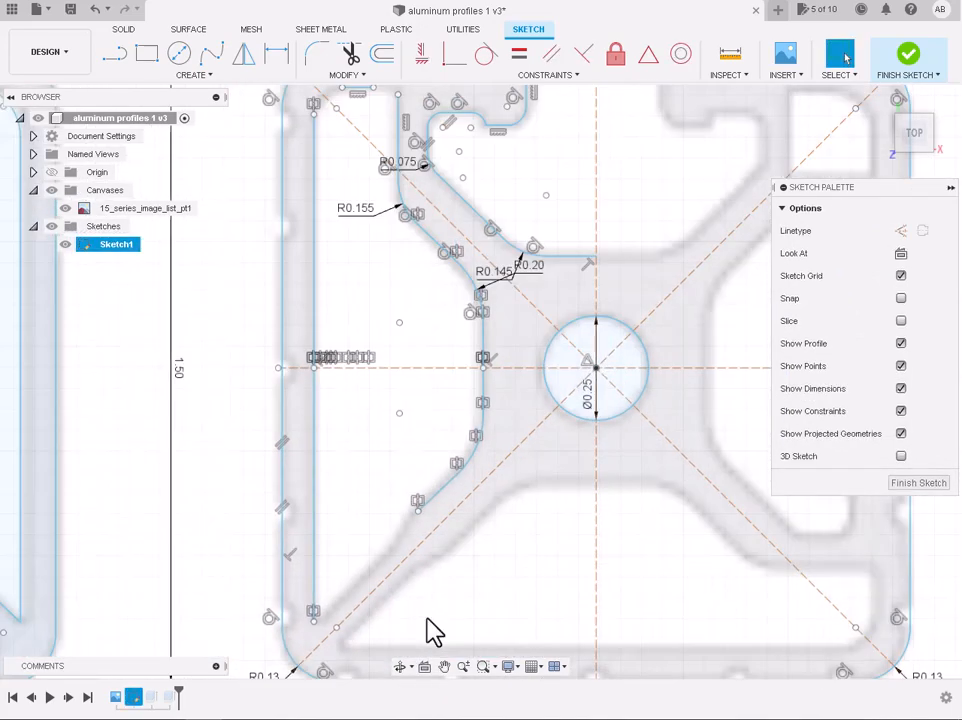
Draw a tangent three-point arc from the short horizontal line's right end to the top of the cavity's right vertical line
{"action": "scroll", "coordinate": [436, 341], "scroll_direction": "up", "scroll_amount": 4}
{"action": "scroll", "coordinate": [358, 343], "scroll_direction": "up", "scroll_amount": 3}
{"action": "left_click", "coordinate": [193, 75]}
{"action": "mouse_move", "coordinate": [189, 145]}
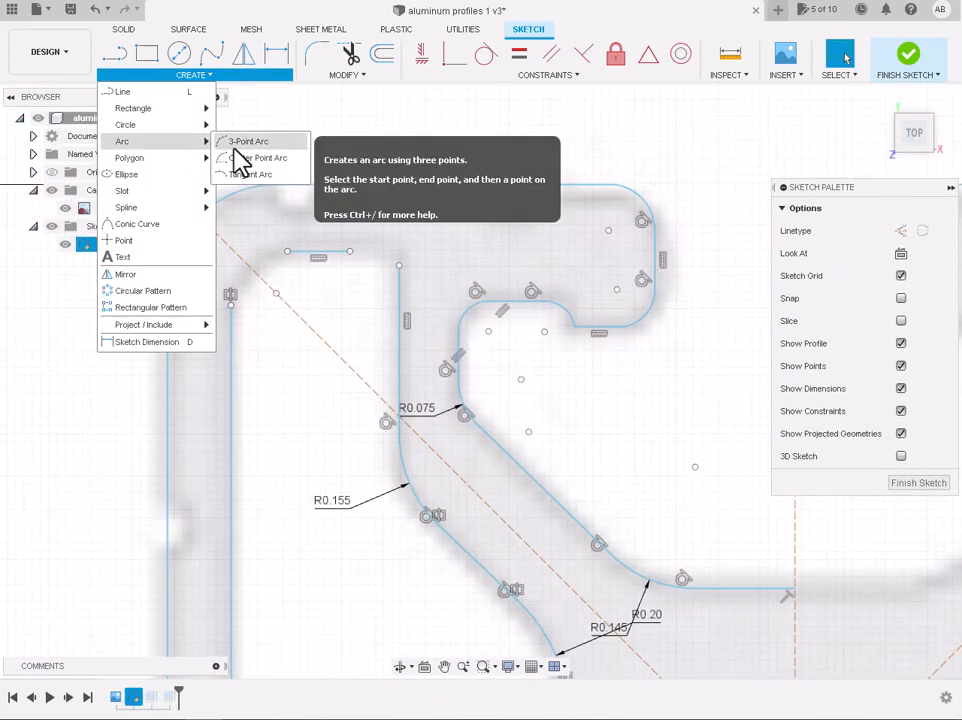
{"action": "left_click", "coordinate": [245, 140]}
{"action": "left_click", "coordinate": [349, 251]}
{"action": "left_click", "coordinate": [399, 266]}
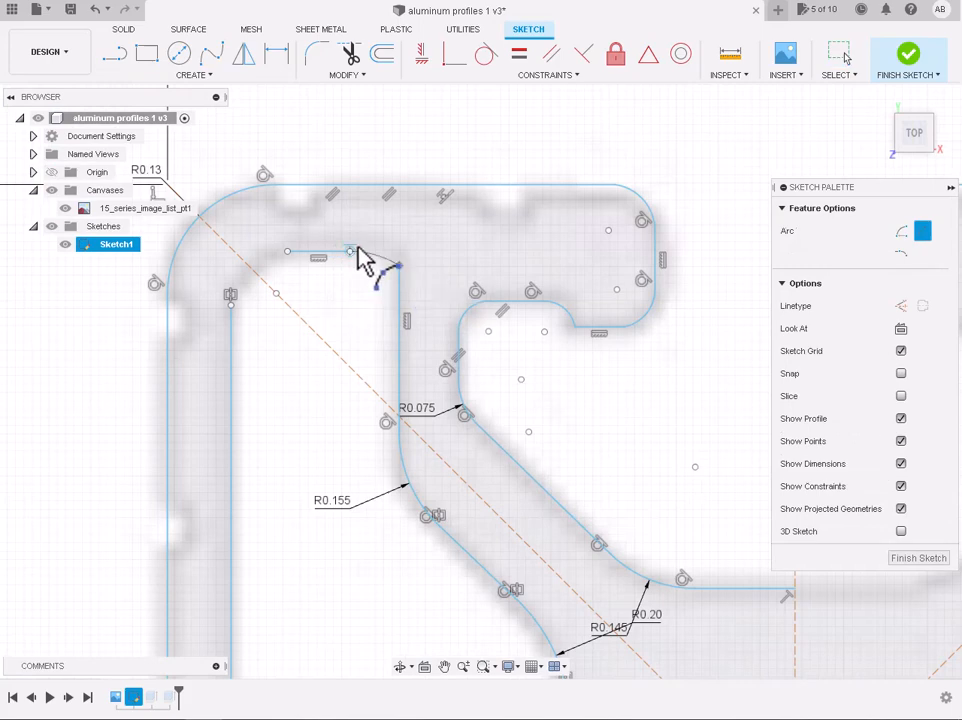
{"action": "scroll", "coordinate": [356, 264], "scroll_direction": "down", "scroll_amount": 3}
{"action": "scroll", "coordinate": [356, 266], "scroll_direction": "up", "scroll_amount": 5}
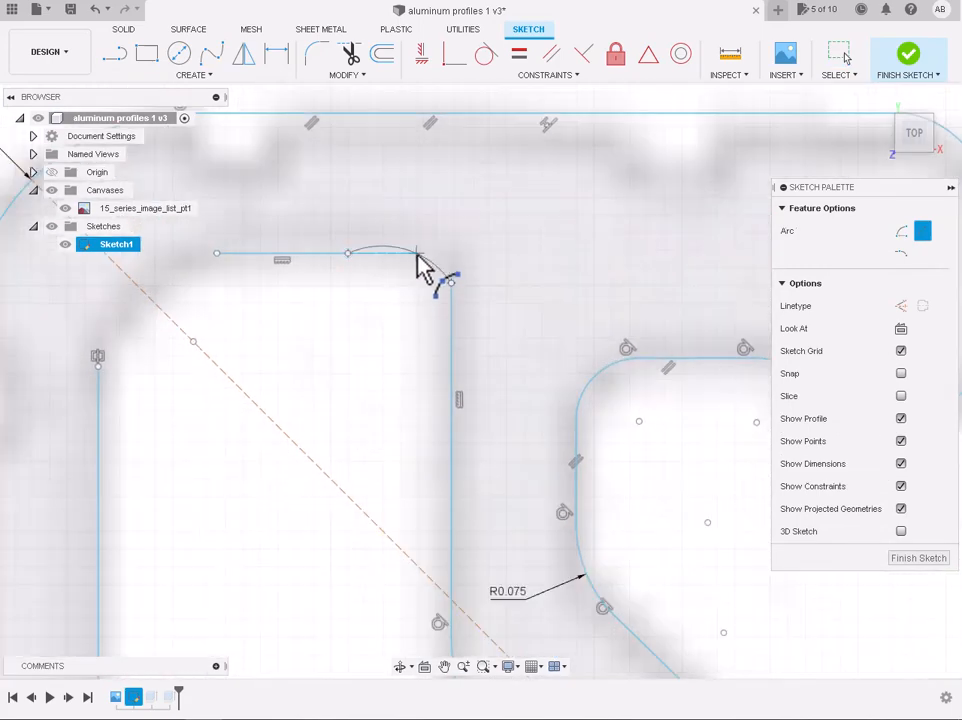
{"action": "left_click", "coordinate": [408, 275]}
{"action": "key", "text": "Escape"}
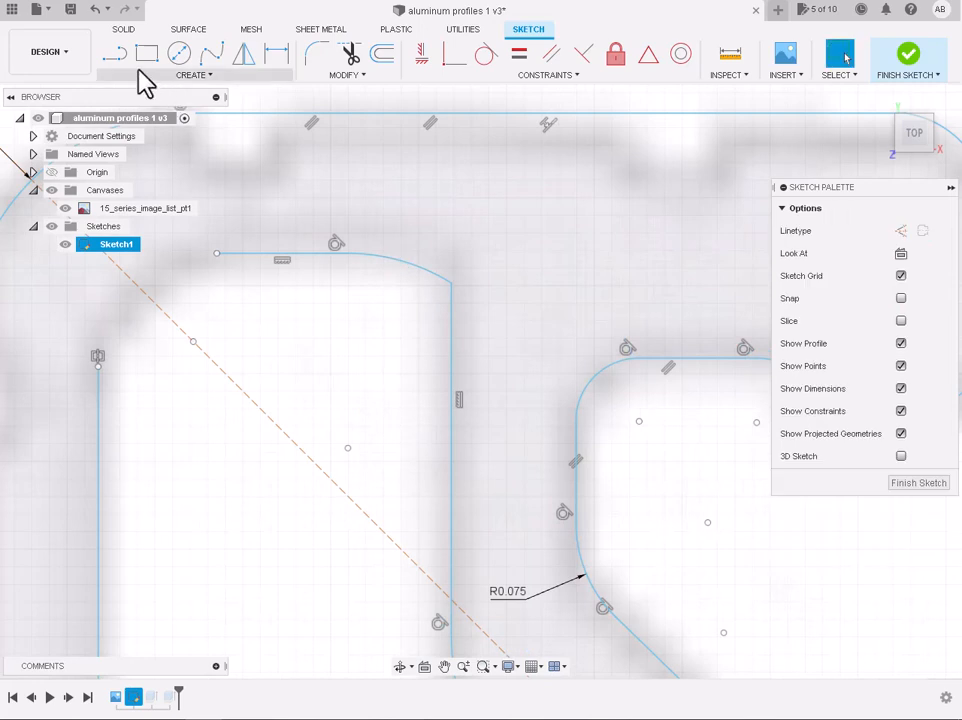
Move the arc's end slightly down with the vertical line's top and fillet their corner with a 0.02 in radius
{"action": "left_click_drag", "start_coordinate": [449, 284], "coordinate": [451, 300]}
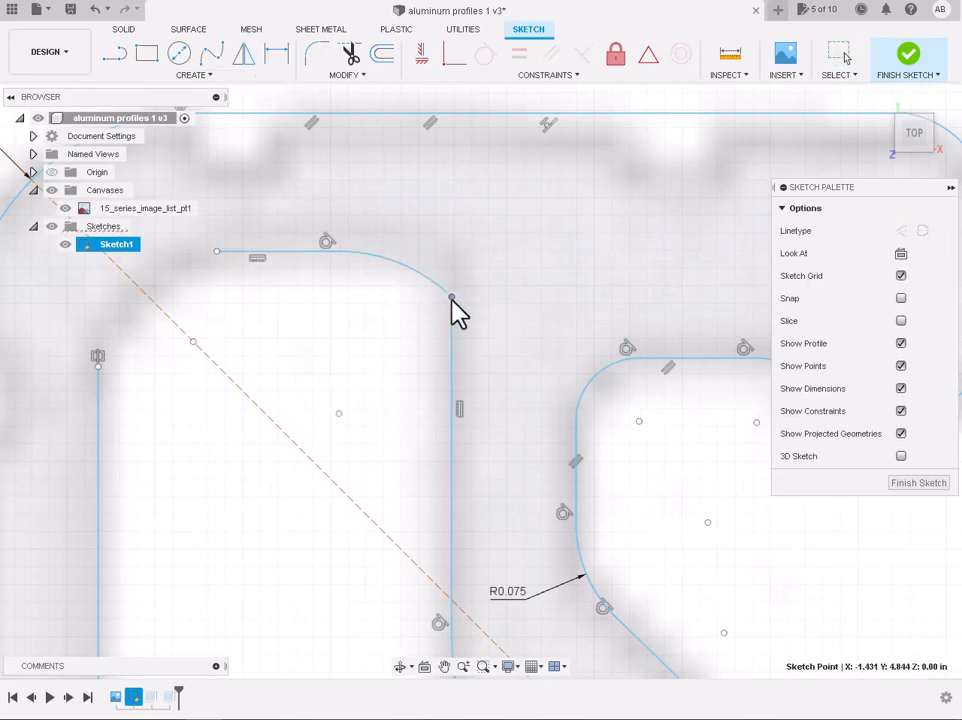
{"action": "left_click", "coordinate": [318, 57]}
{"action": "left_click", "coordinate": [451, 301]}
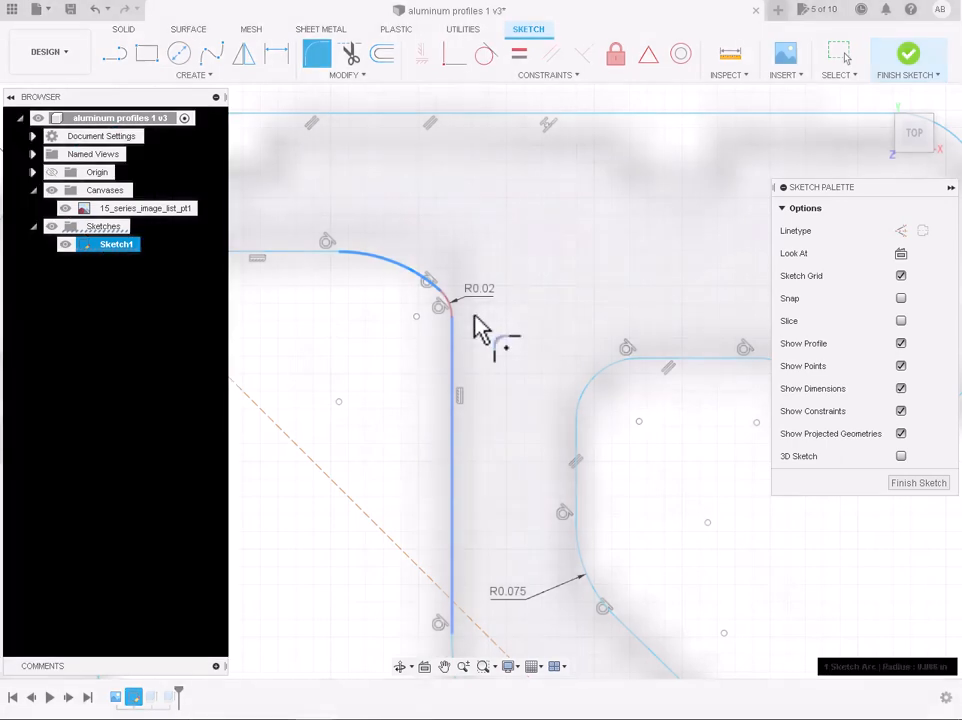
{"action": "scroll", "coordinate": [452, 300], "scroll_direction": "up", "scroll_amount": 4}
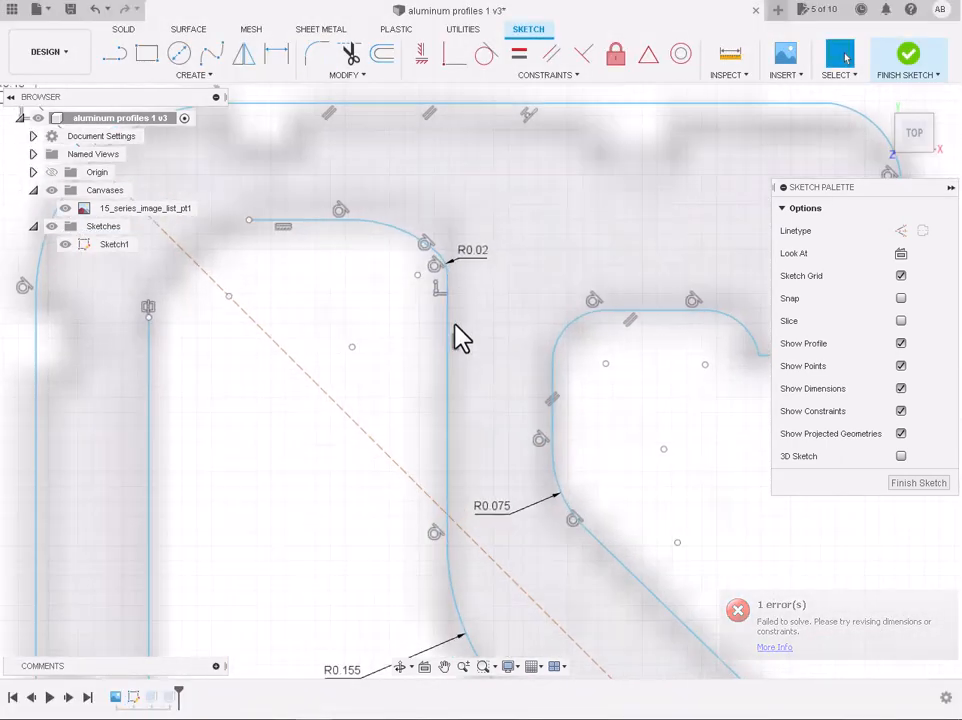
Draw a three-point arc from the top of the left inner vertical line to the left end of the short horizontal line
{"action": "scroll", "coordinate": [420, 310], "scroll_direction": "down", "scroll_amount": 7}
{"action": "scroll", "coordinate": [162, 288], "scroll_direction": "up", "scroll_amount": 4}
{"action": "left_click", "coordinate": [190, 75]}
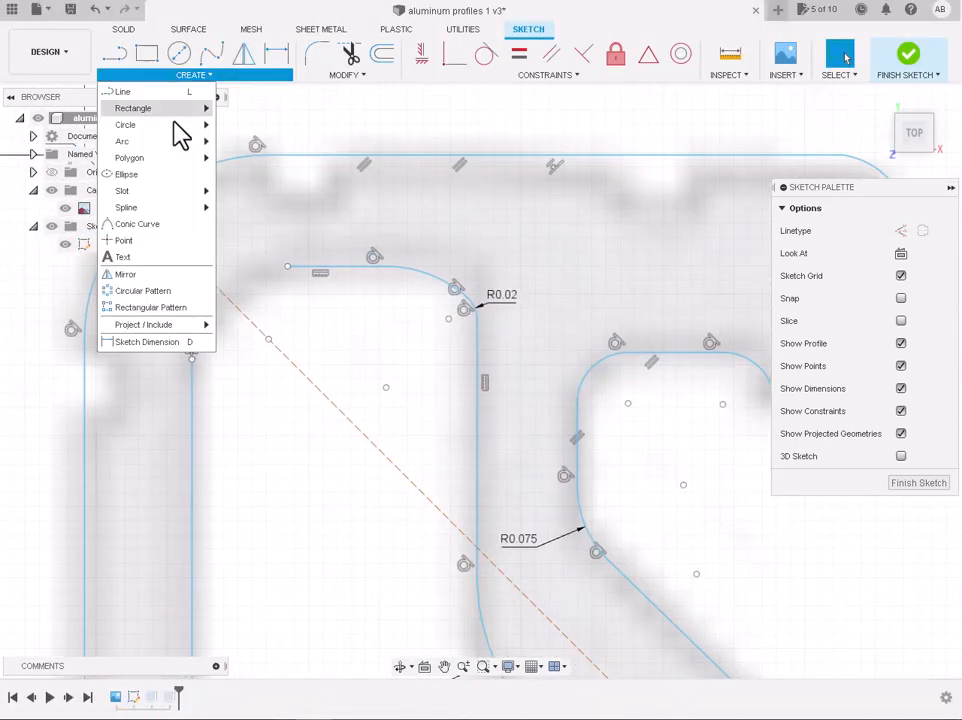
{"action": "left_click", "coordinate": [243, 142]}
{"action": "left_click", "coordinate": [192, 359]}
{"action": "left_click", "coordinate": [288, 267]}
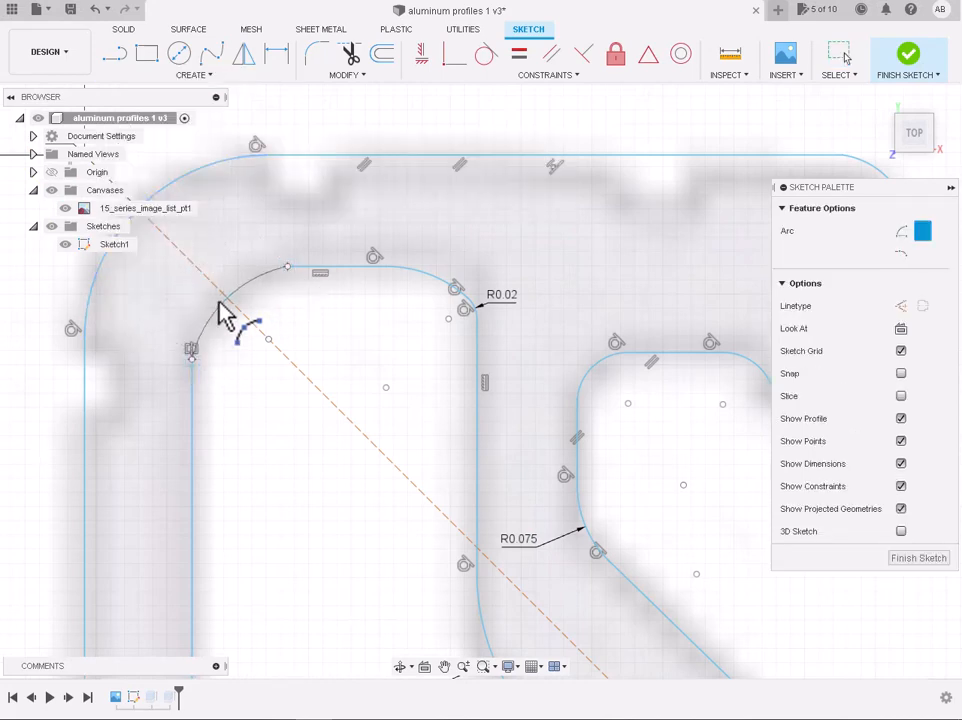
{"action": "scroll", "coordinate": [226, 318], "scroll_direction": "up", "scroll_amount": 3}
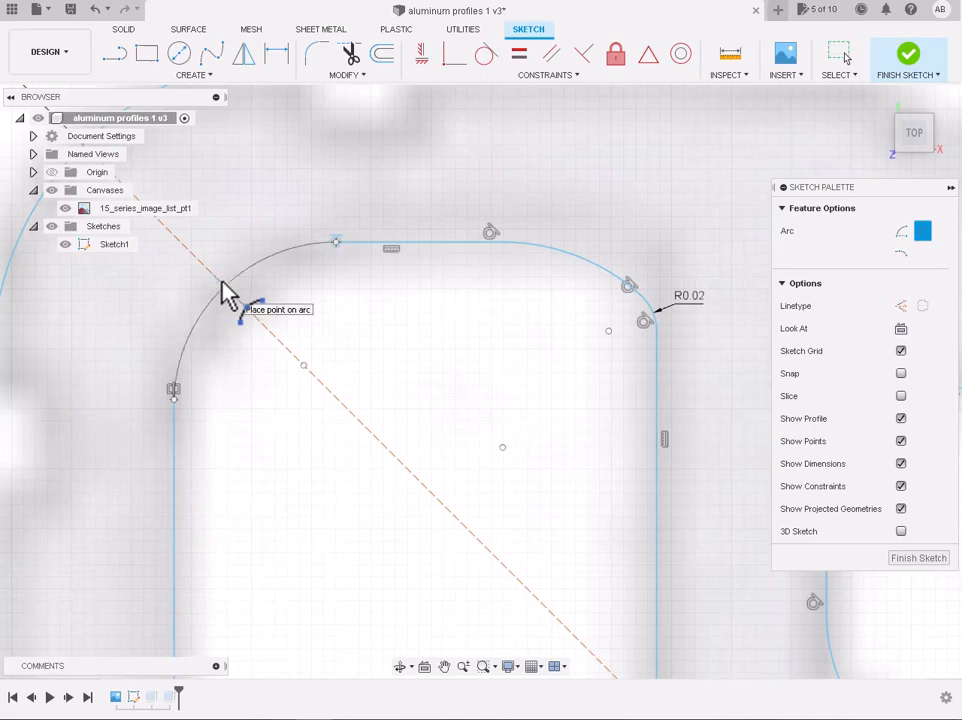
{"action": "scroll", "coordinate": [226, 295], "scroll_direction": "down", "scroll_amount": 5}
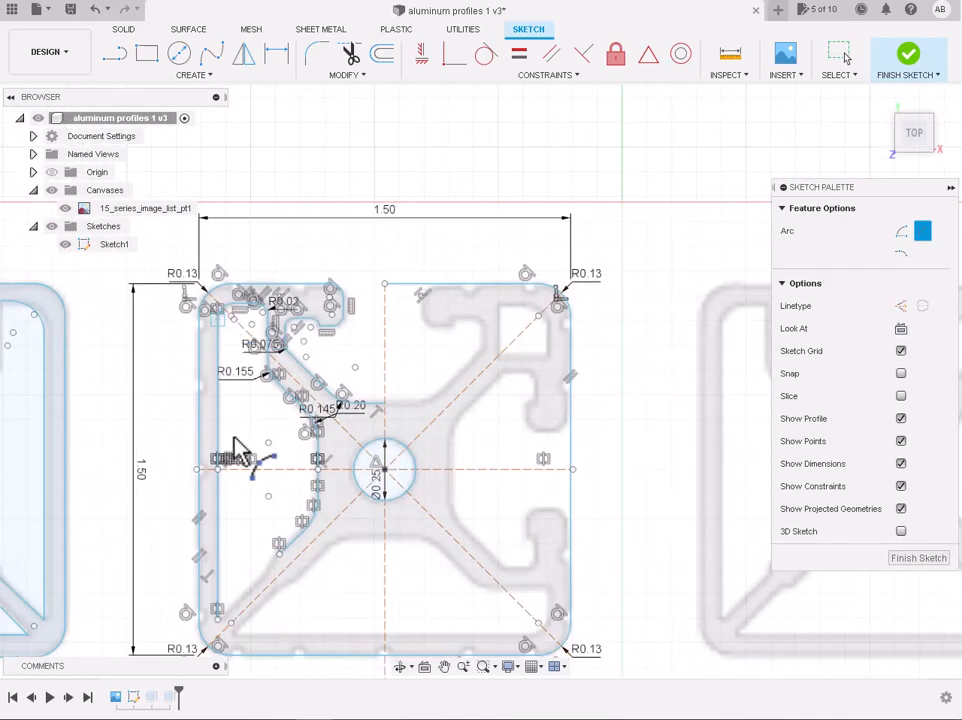
Close the cavity with a diagonal line about 0.29 in long from its lower corner and a short line to the mirrored diagonal's end
{"action": "scroll", "coordinate": [240, 620], "scroll_direction": "up", "scroll_amount": 5}
{"action": "key", "text": "l"}
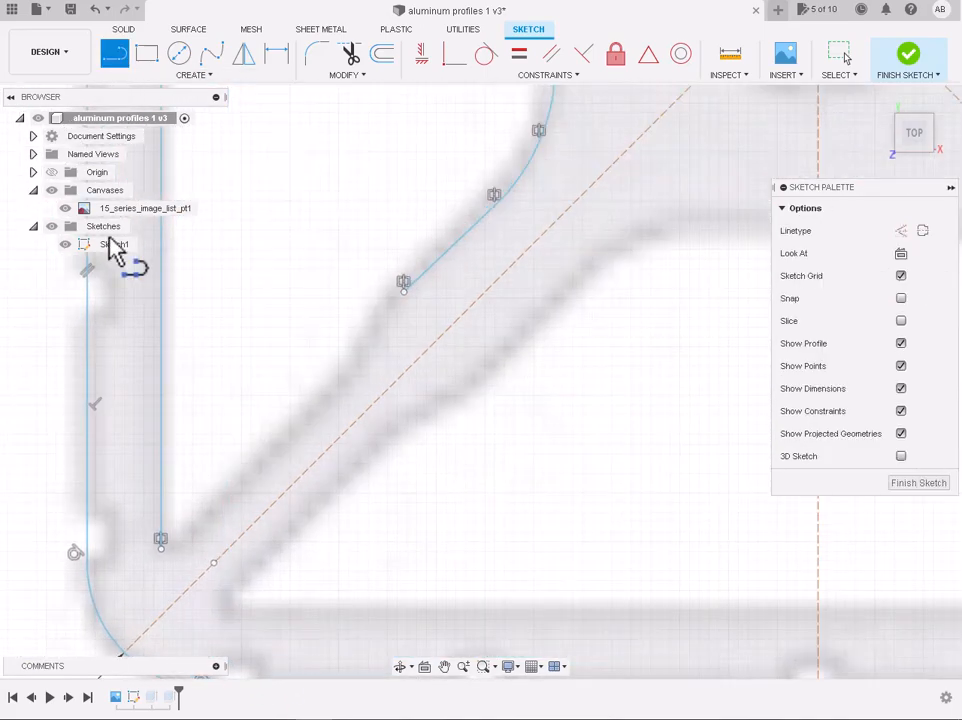
{"action": "left_click", "coordinate": [161, 541]}
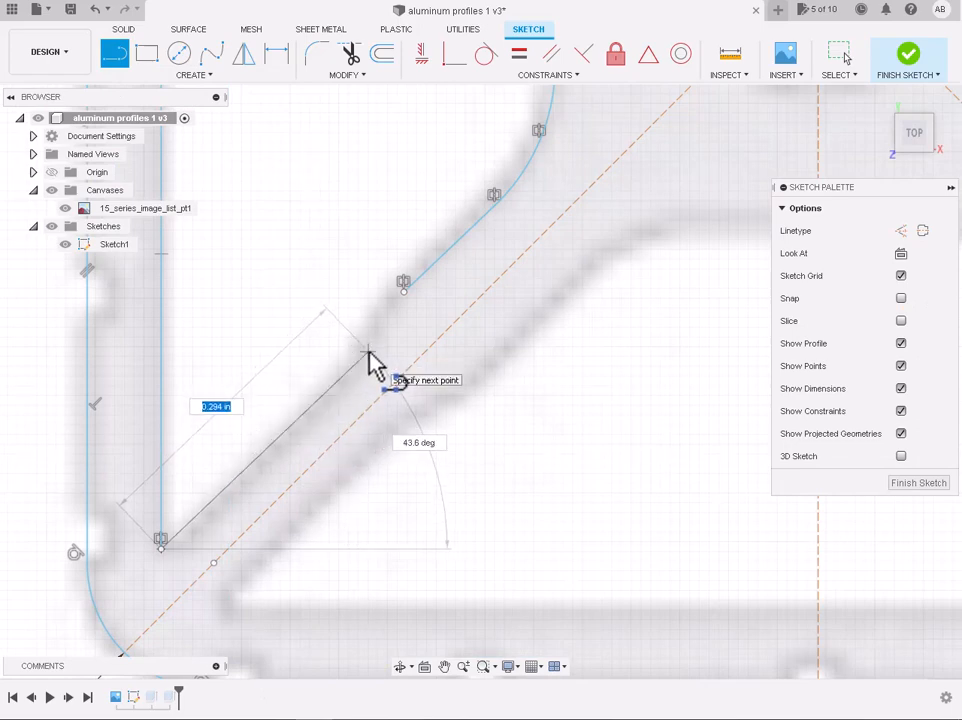
{"action": "left_click", "coordinate": [362, 352]}
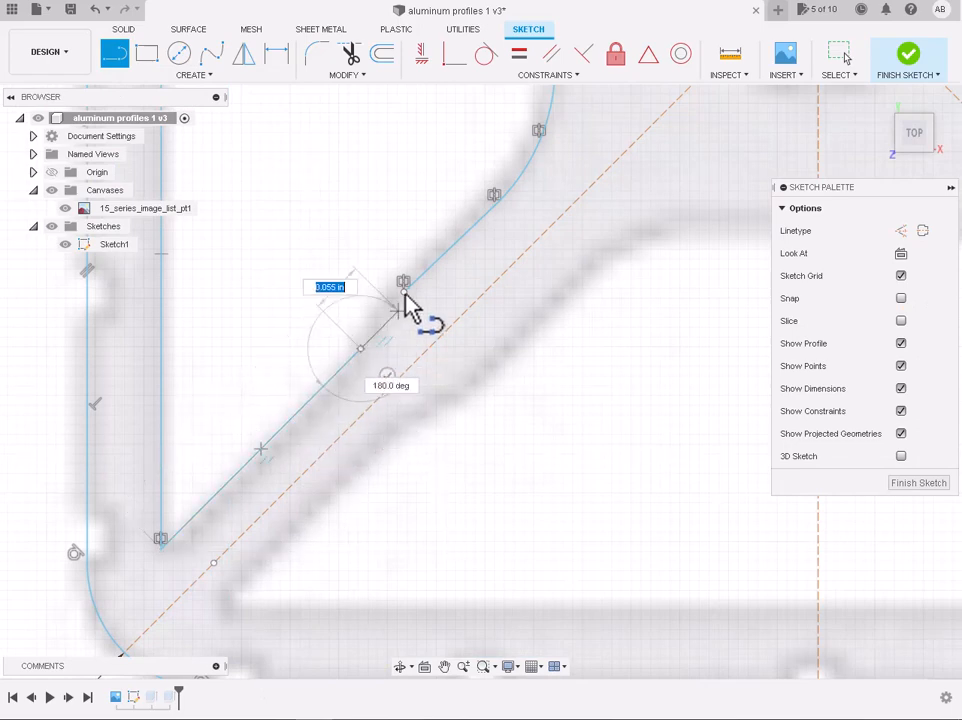
{"action": "left_click", "coordinate": [404, 282]}
{"action": "key", "text": "Escape"}
Adjust the cavity's sharp lower corner point slightly so the diagonal follows the canvas outline
{"action": "scroll", "coordinate": [396, 422], "scroll_direction": "down", "scroll_amount": 4}
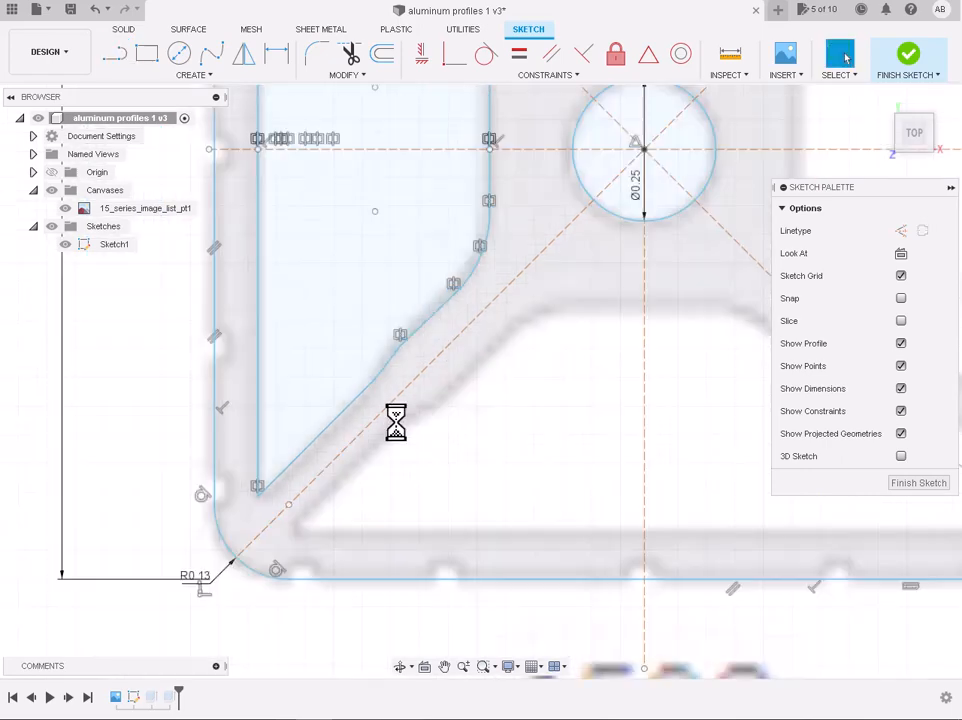
{"action": "scroll", "coordinate": [346, 486], "scroll_direction": "up", "scroll_amount": 3}
{"action": "left_click", "coordinate": [247, 468]}
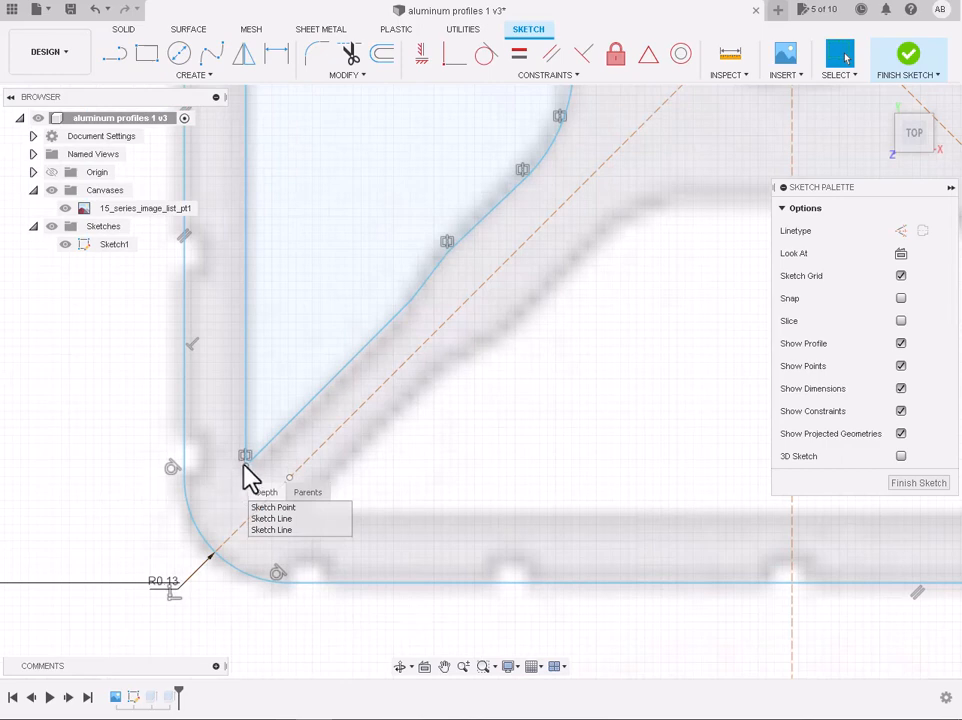
{"action": "left_click", "coordinate": [245, 466]}
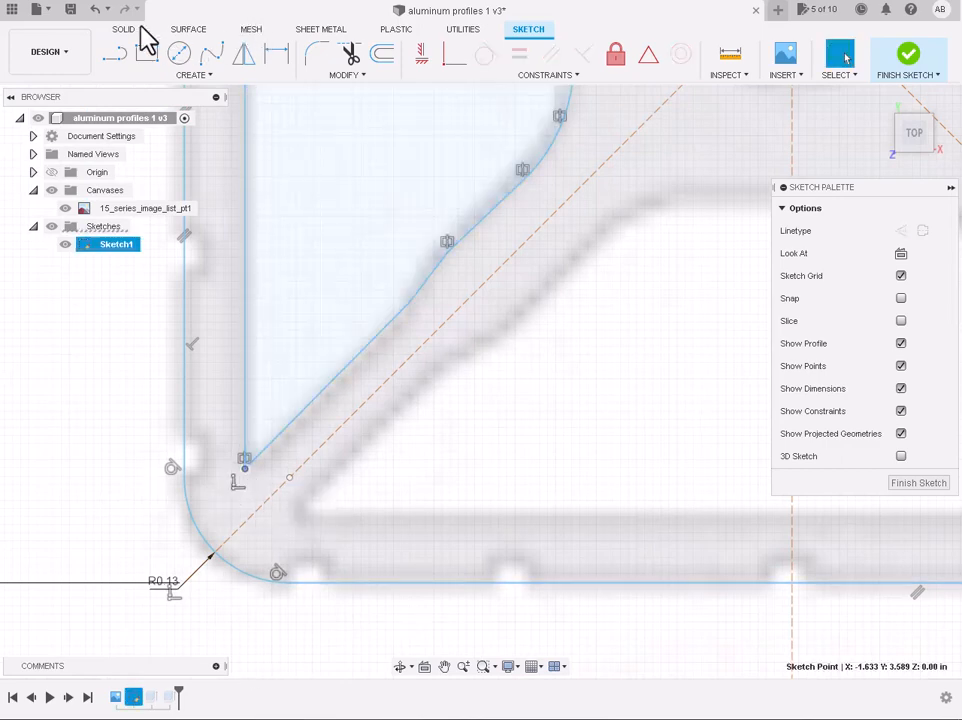
Draw the bottom cavity's lower and upper horizontal edges from the vertical centerline toward the left, following the canvas outline
{"action": "scroll", "coordinate": [727, 238], "scroll_direction": "down", "scroll_amount": 3}
{"action": "scroll", "coordinate": [717, 232], "scroll_direction": "up", "scroll_amount": 4}
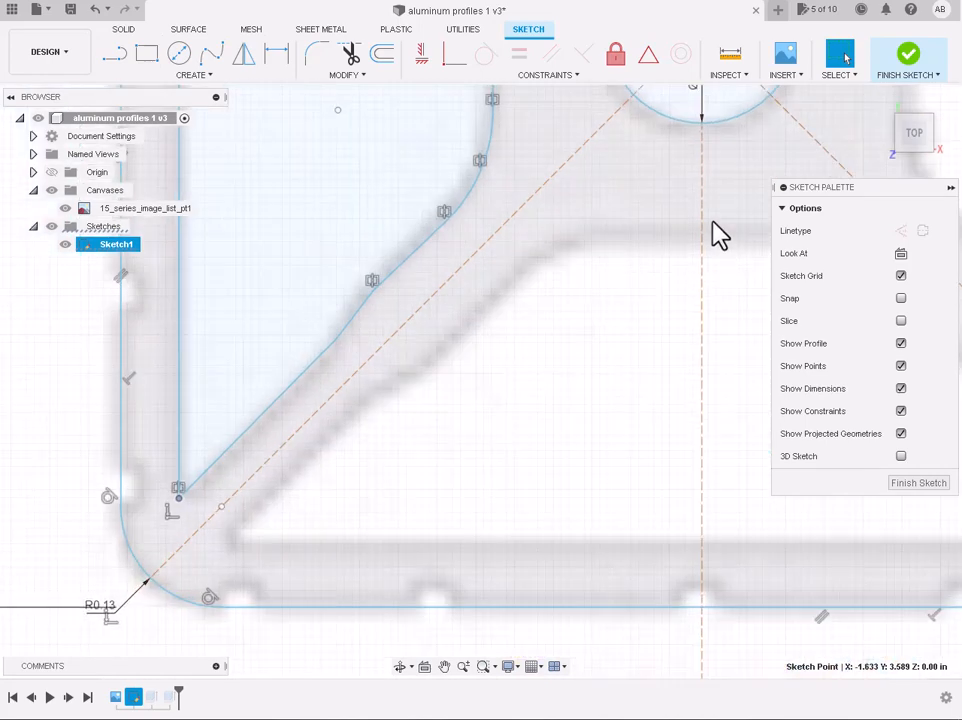
{"action": "left_click", "coordinate": [116, 55]}
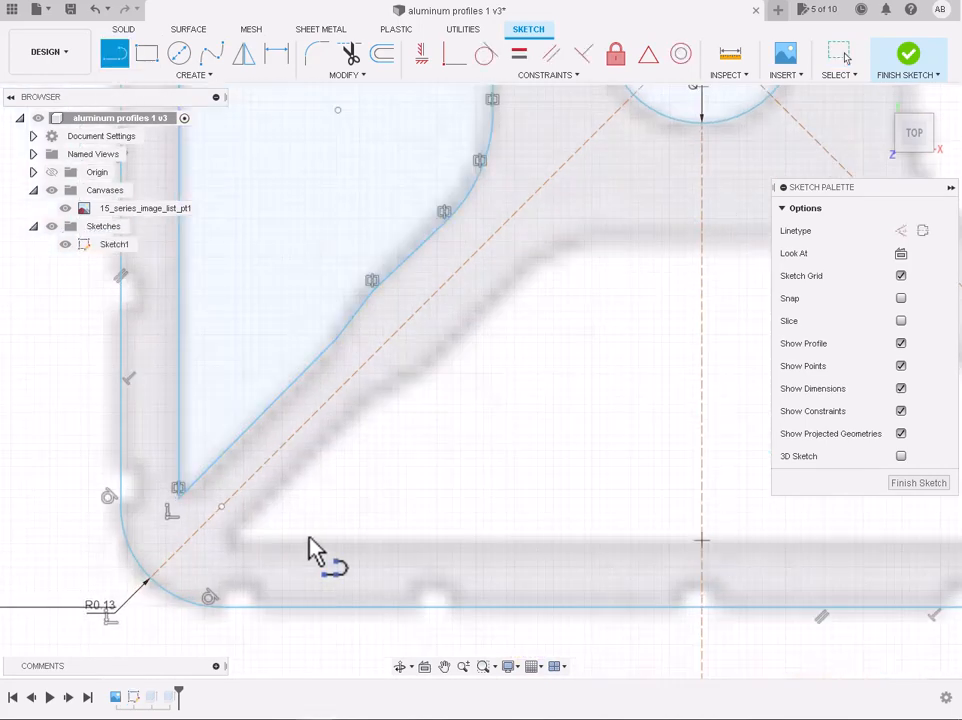
{"action": "left_click", "coordinate": [219, 540]}
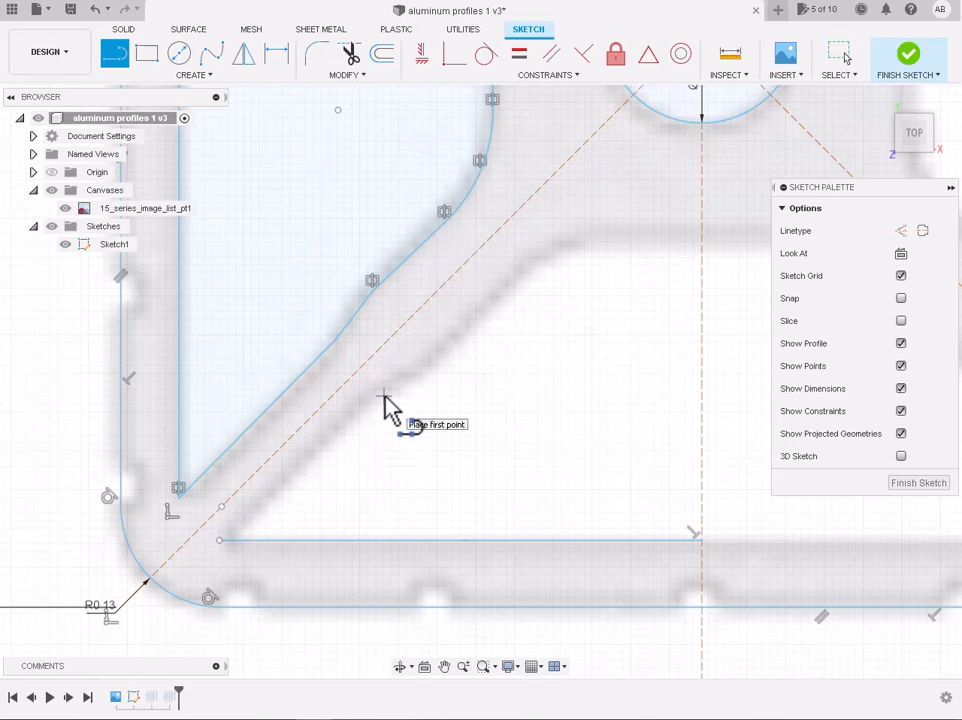
{"action": "left_click", "coordinate": [700, 232]}
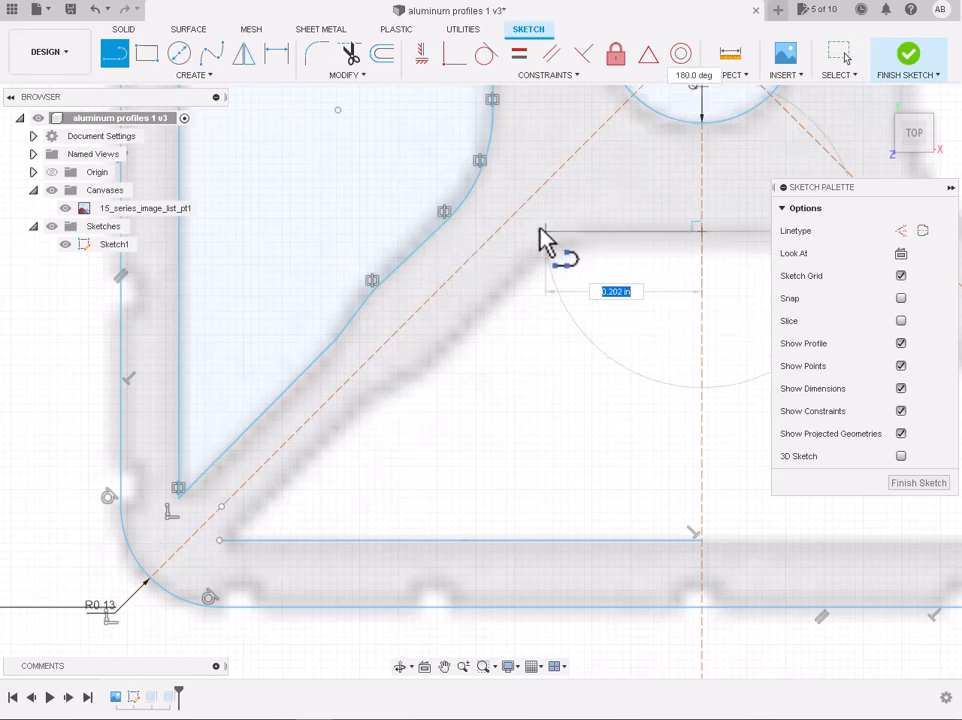
{"action": "left_click", "coordinate": [528, 231]}
{"action": "key", "text": "Escape"}
Draw the cavity's upper diagonal about 0.27 in long and join the upper horizontal line's left end to it
{"action": "key", "text": "l"}
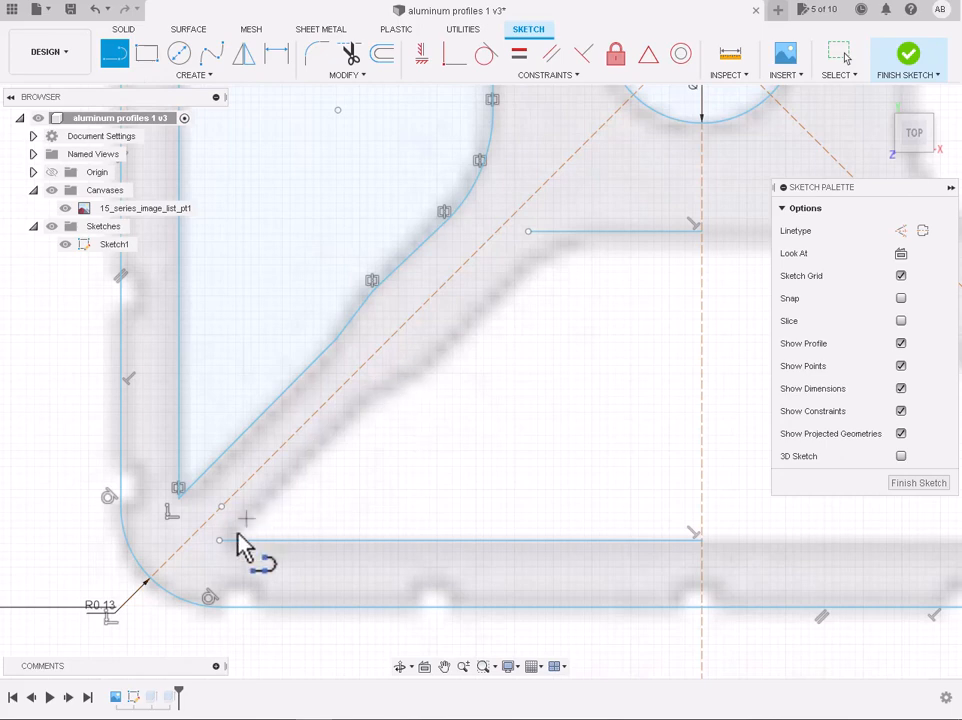
{"action": "scroll", "coordinate": [358, 425], "scroll_direction": "down", "scroll_amount": 3}
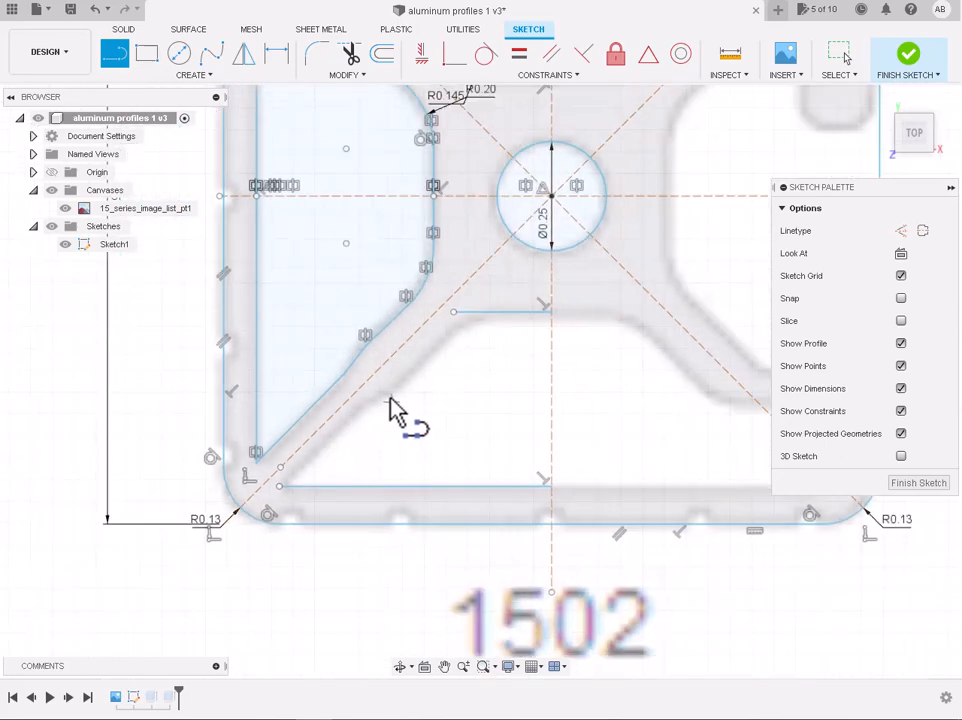
{"action": "scroll", "coordinate": [393, 400], "scroll_direction": "up", "scroll_amount": 3}
{"action": "left_click", "coordinate": [392, 392]}
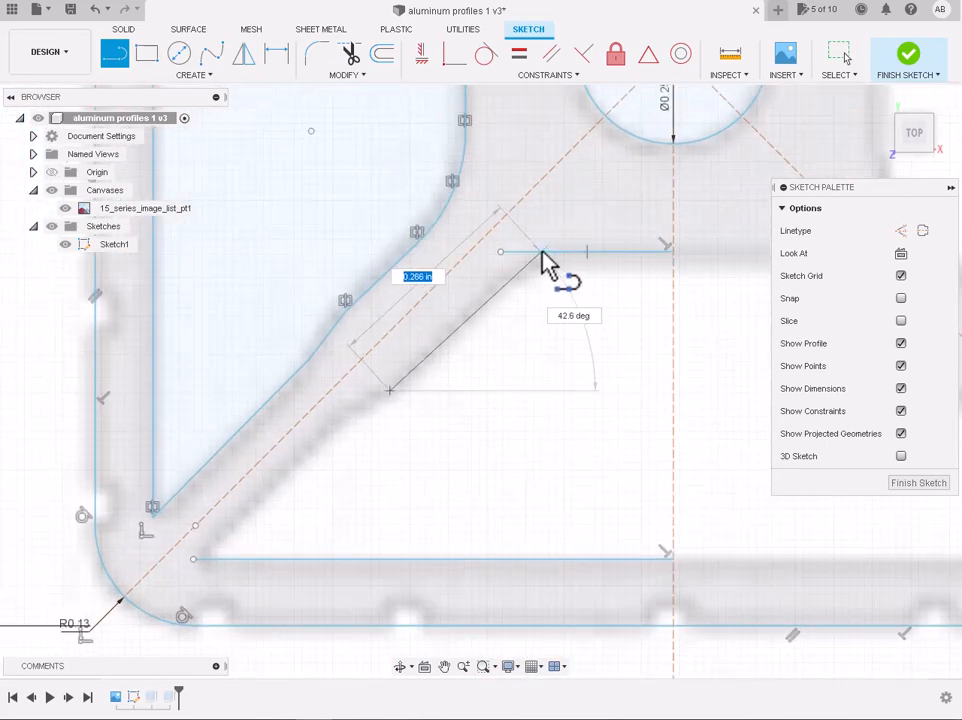
{"action": "left_click", "coordinate": [537, 253]}
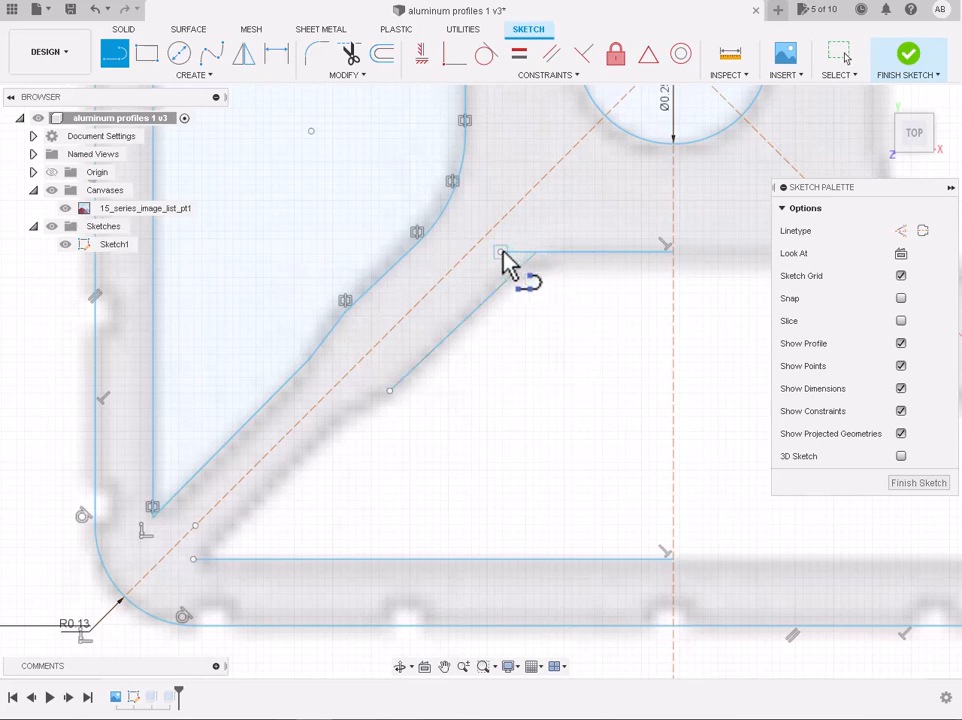
{"action": "key", "text": "Escape"}
{"action": "left_click_drag", "start_coordinate": [501, 252], "coordinate": [535, 253]}
Continue from the diagonal's lower end with a short line about 0.06 in long and a diagonal to the lower horizontal line's left end
{"action": "left_click", "coordinate": [118, 57]}
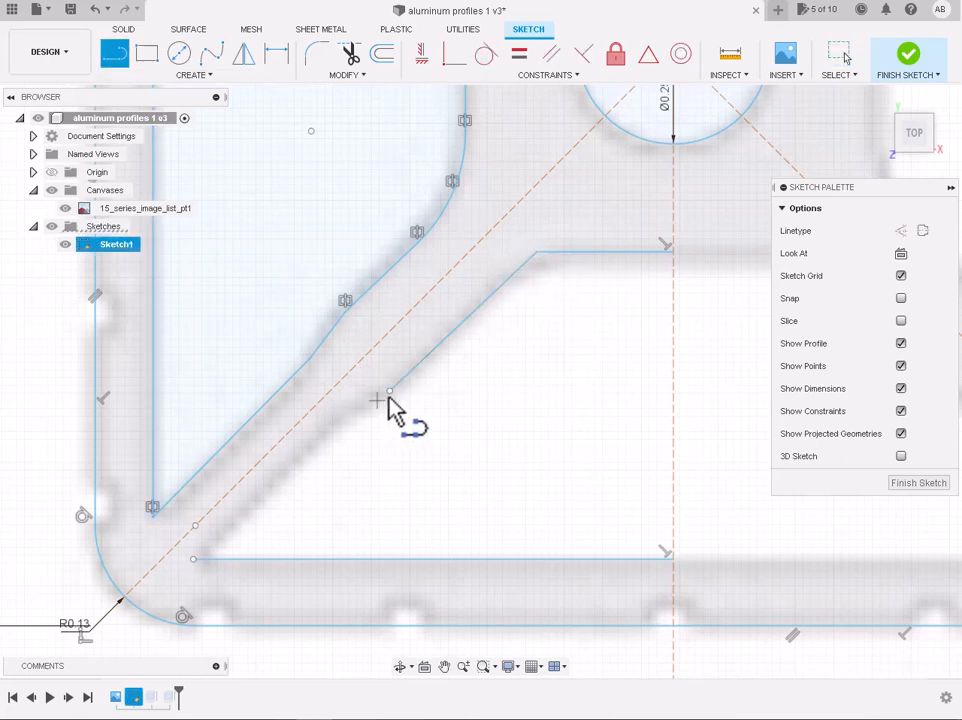
{"action": "left_click", "coordinate": [390, 392]}
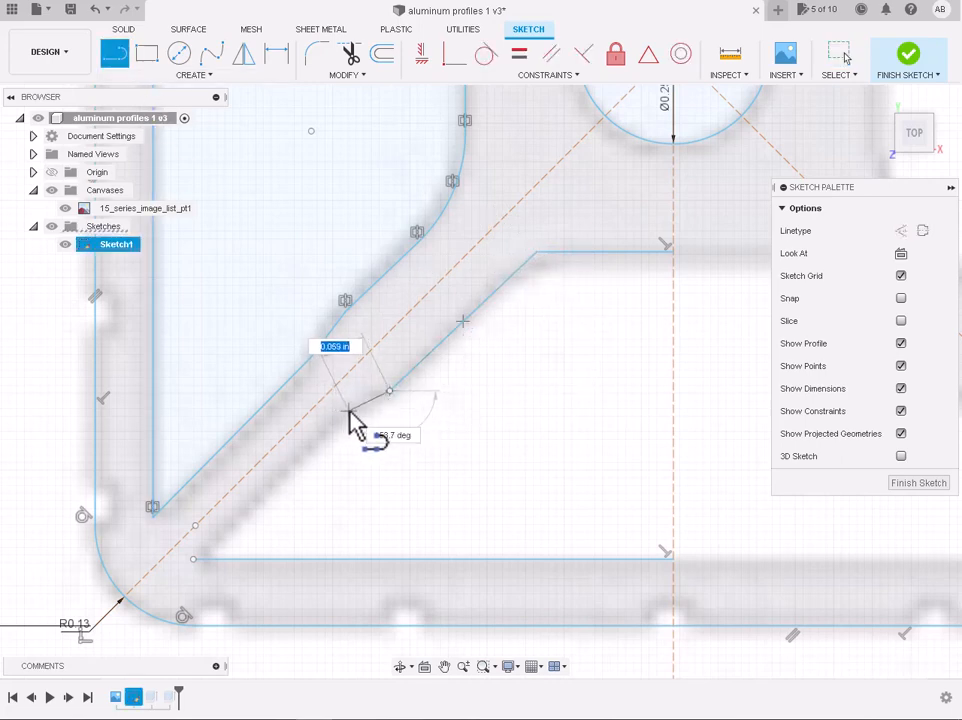
{"action": "left_click", "coordinate": [350, 411]}
{"action": "left_click", "coordinate": [193, 558]}
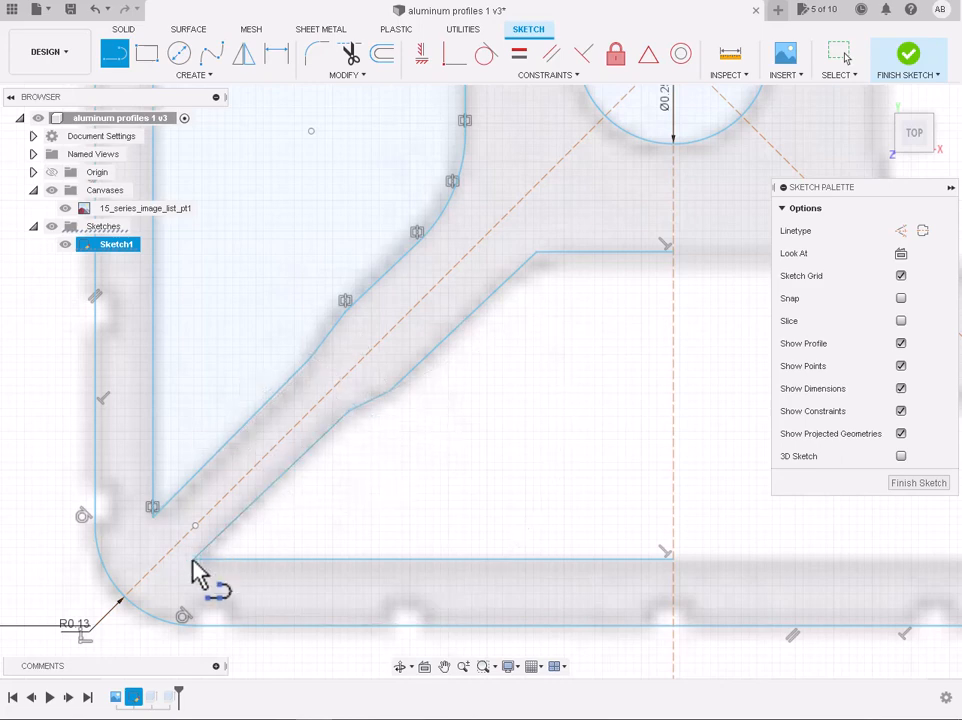
{"action": "key", "text": "Escape"}
Adjust the bottom cavity's sharp lower-left corner point slightly to the right to match the canvas outline
{"action": "scroll", "coordinate": [558, 392], "scroll_direction": "down", "scroll_amount": 3}
{"action": "scroll", "coordinate": [563, 361], "scroll_direction": "up", "scroll_amount": 3}
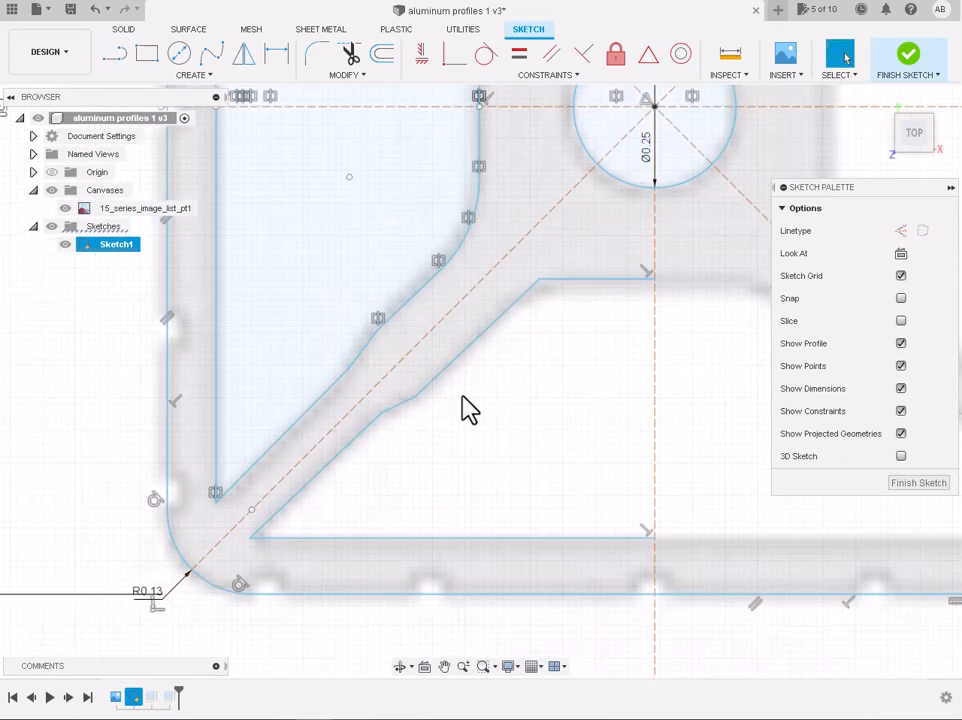
{"action": "left_click", "coordinate": [252, 539]}
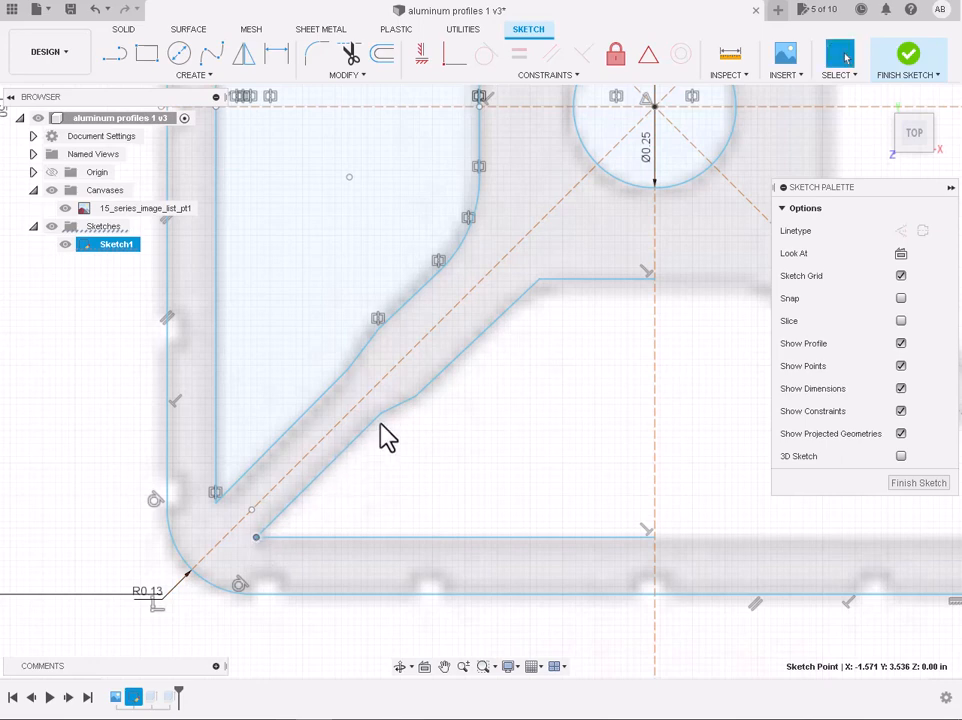
{"action": "key", "text": "Escape"}
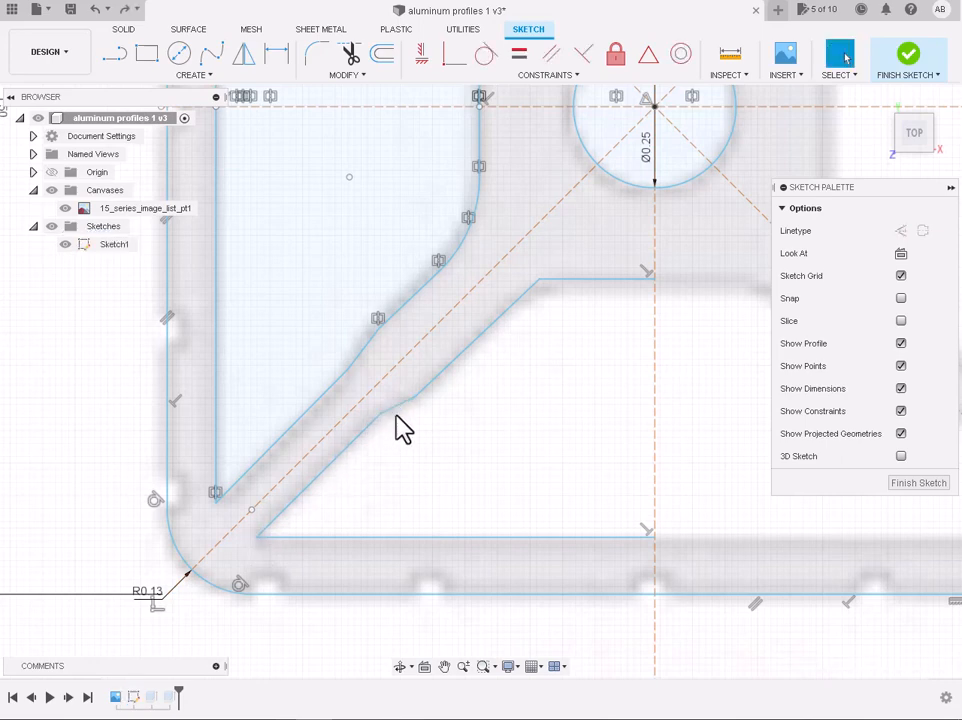
{"action": "left_click", "coordinate": [382, 414]}
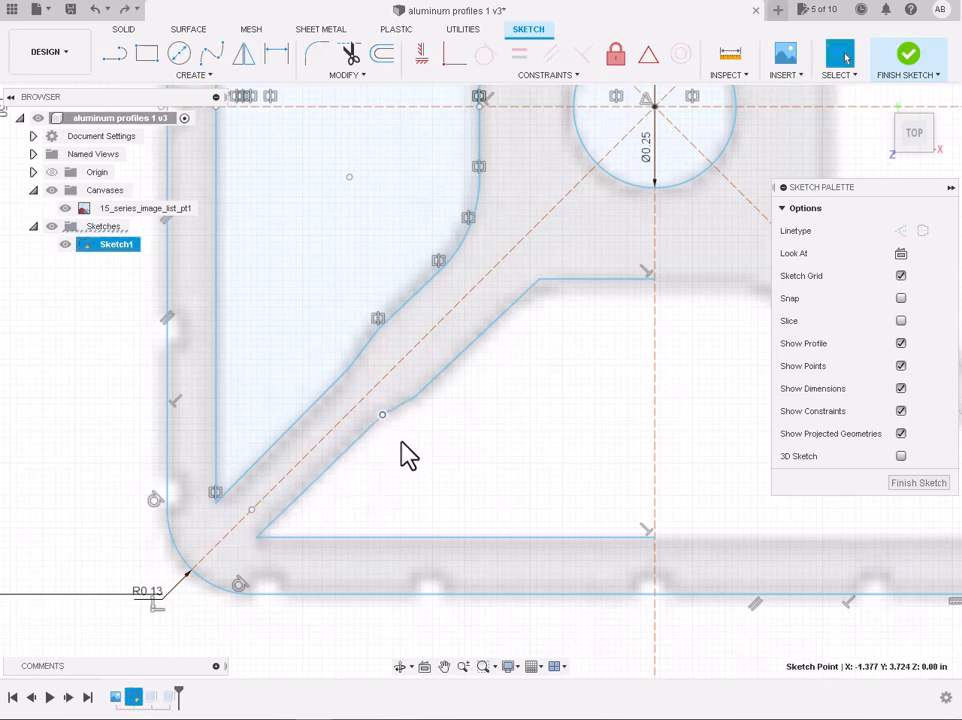
{"action": "key", "text": "Escape"}
Fillet the sharp lower corners of the left and bottom cavities with a 0.01 in radius
{"action": "scroll", "coordinate": [333, 518], "scroll_direction": "up", "scroll_amount": 2}
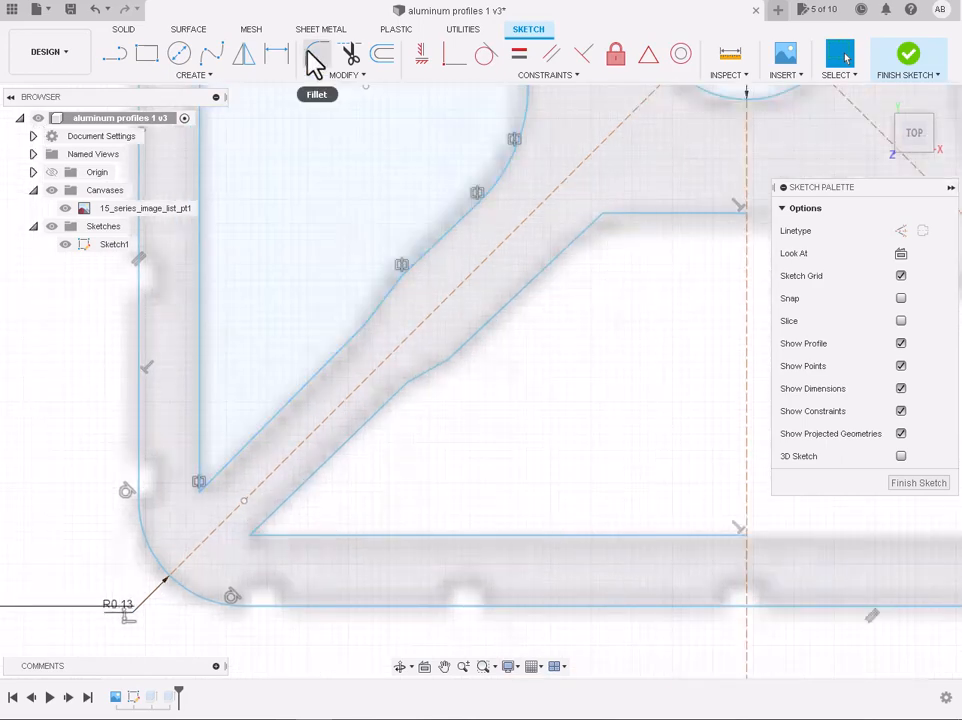
{"action": "left_click", "coordinate": [316, 62]}
{"action": "left_click", "coordinate": [222, 477]}
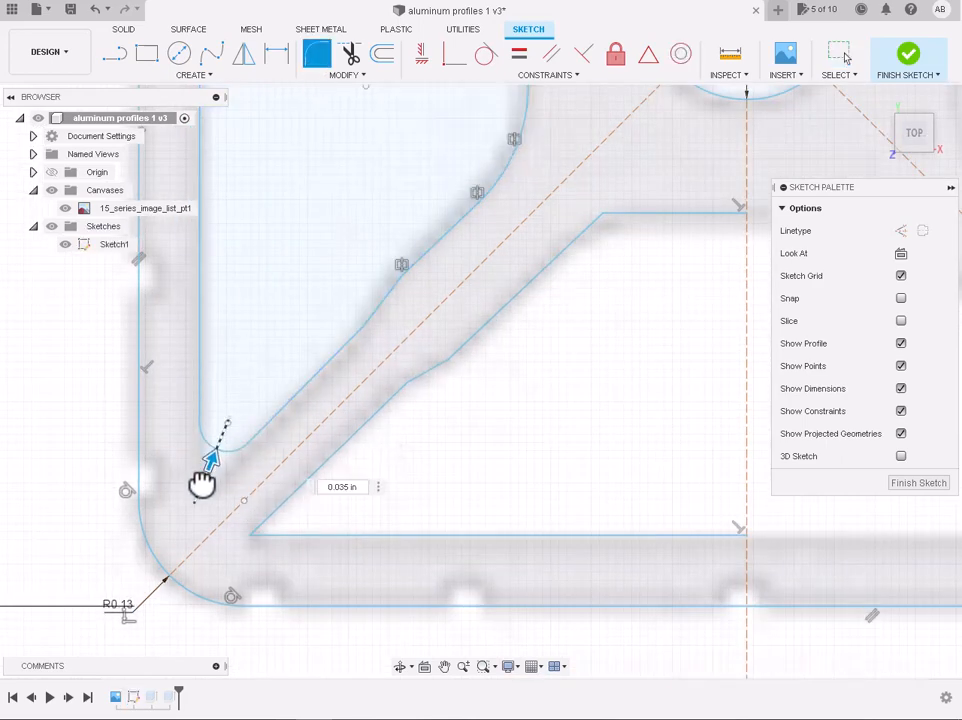
{"action": "key", "text": "Return"}
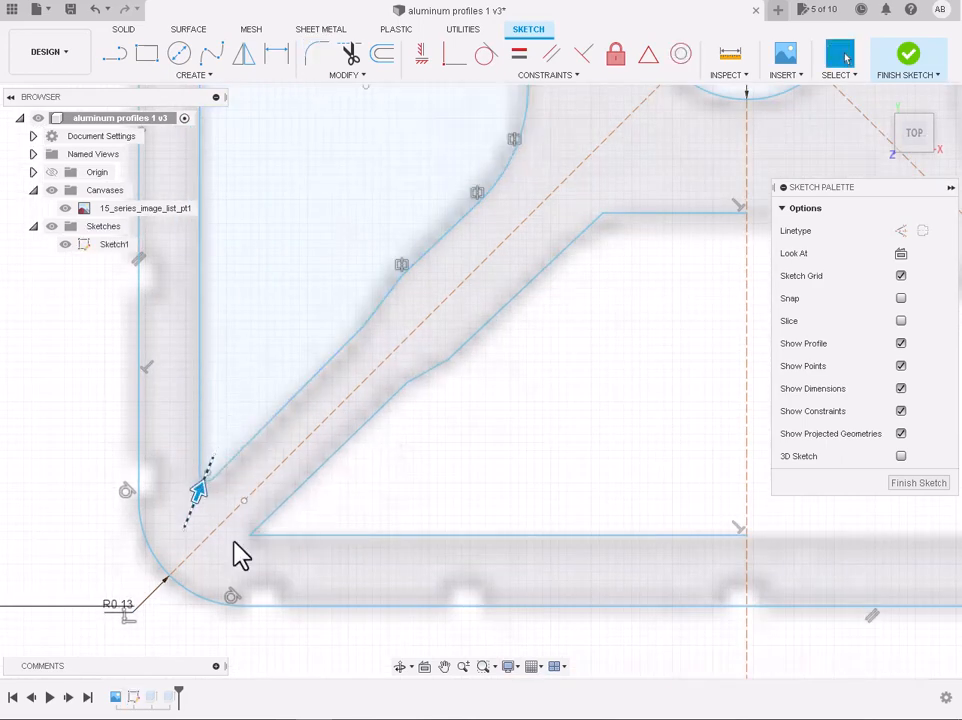
{"action": "left_click", "coordinate": [268, 516]}
{"action": "left_click", "coordinate": [271, 533]}
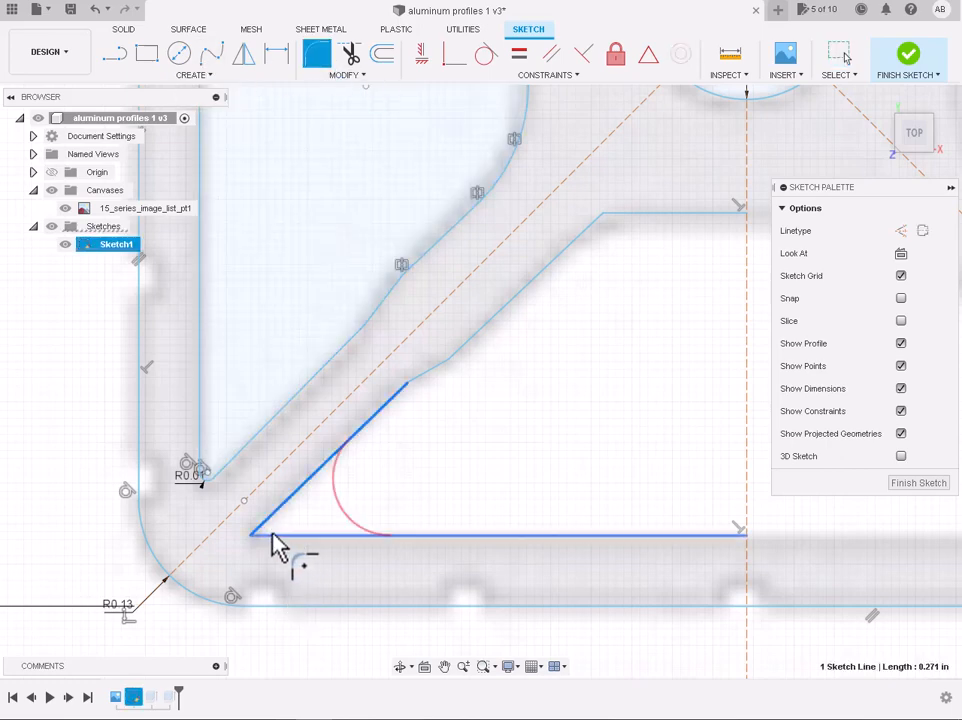
{"action": "type", "text": "0.01"}
{"action": "key", "text": "Return"}
Fillet the bottom cavity's upper corner between the diagonal and the upper horizontal line with a 0.17 in radius
{"action": "scroll", "coordinate": [453, 421], "scroll_direction": "up", "scroll_amount": 3}
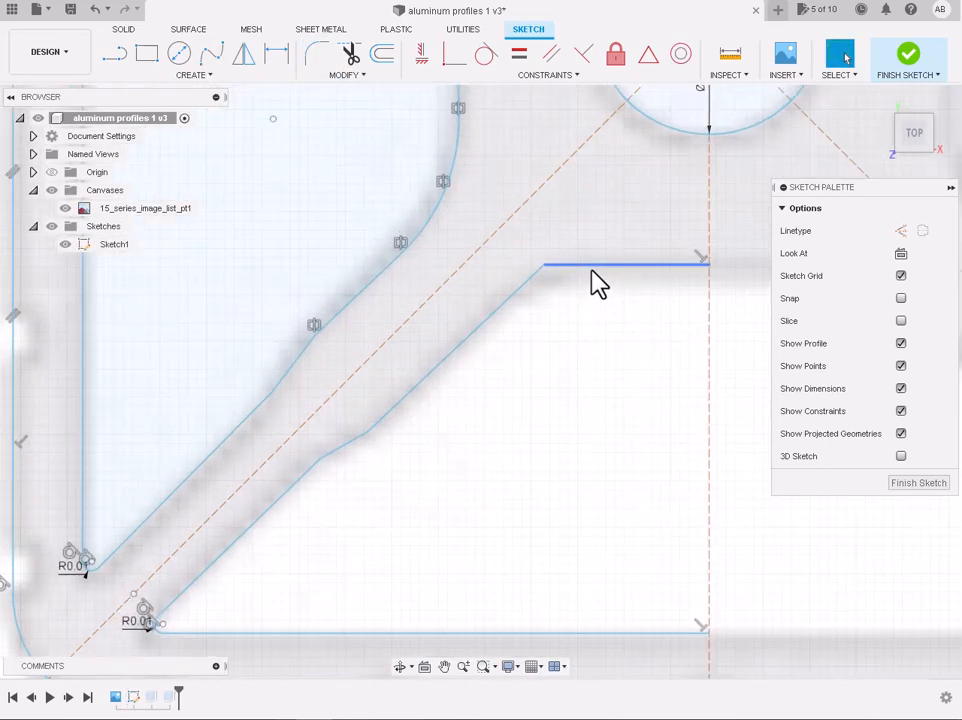
{"action": "left_click", "coordinate": [316, 53]}
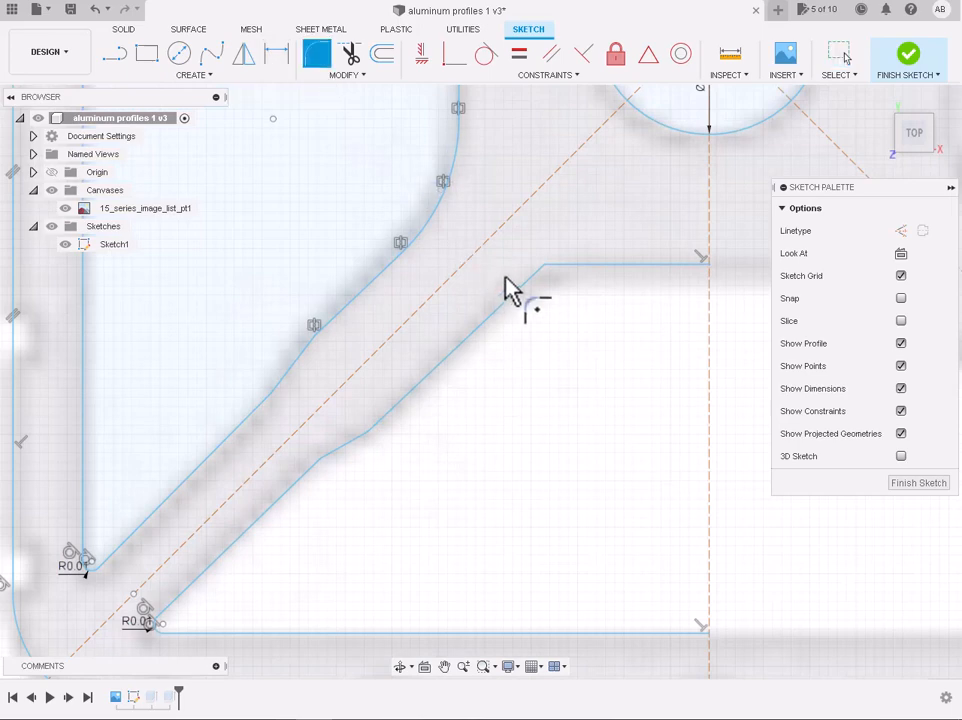
{"action": "left_click", "coordinate": [528, 287]}
{"action": "left_click", "coordinate": [572, 266]}
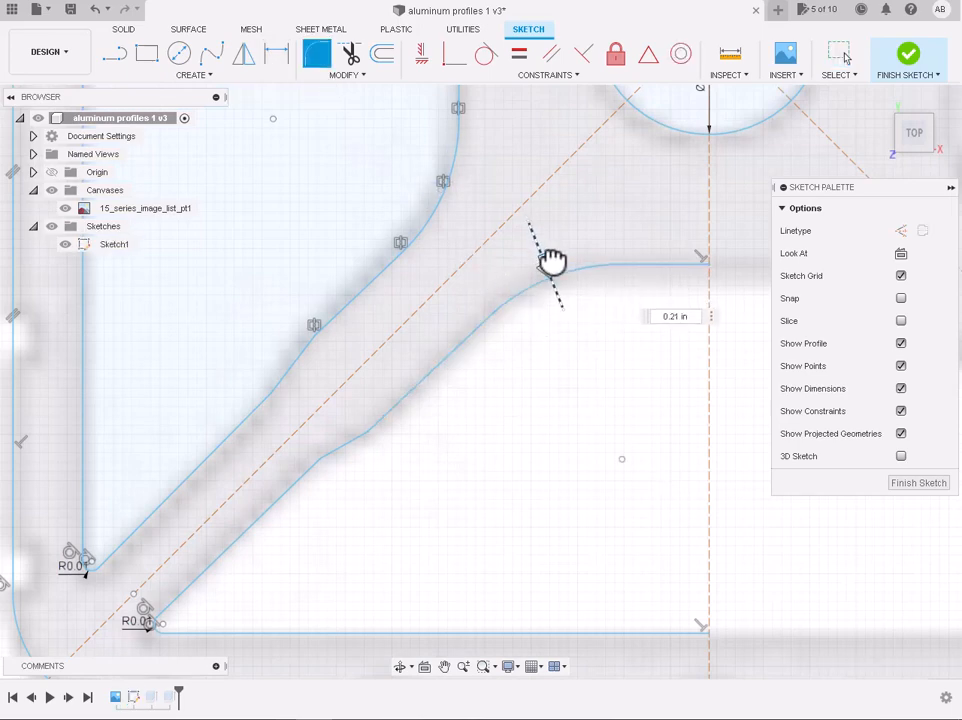
{"action": "key", "text": "Return"}
Trim the outer bottom line at the vertical centerline and delete the right half of the profile's outer outline
{"action": "scroll", "coordinate": [555, 265], "scroll_direction": "down", "scroll_amount": 5}
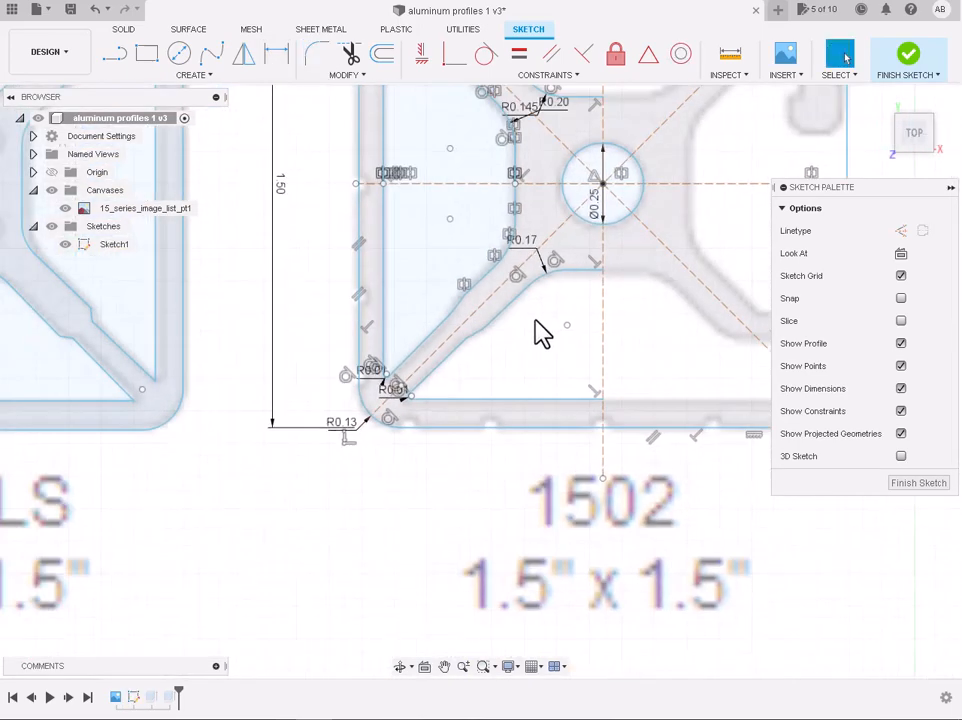
{"action": "scroll", "coordinate": [540, 333], "scroll_direction": "down", "scroll_amount": 2}
{"action": "scroll", "coordinate": [594, 165], "scroll_direction": "up", "scroll_amount": 3}
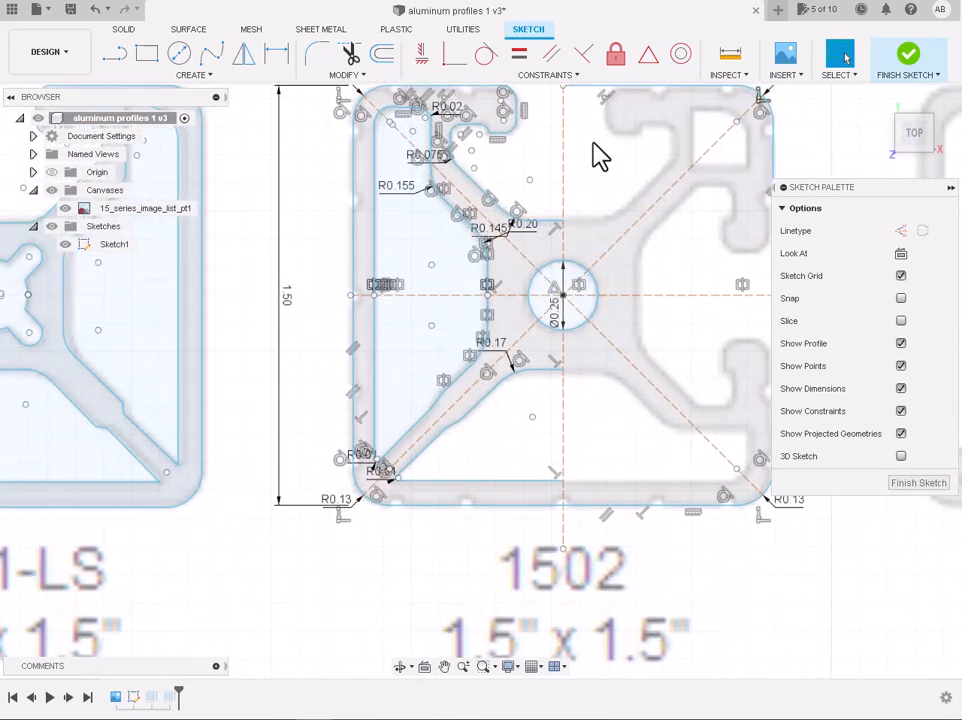
{"action": "scroll", "coordinate": [594, 135], "scroll_direction": "down", "scroll_amount": 2}
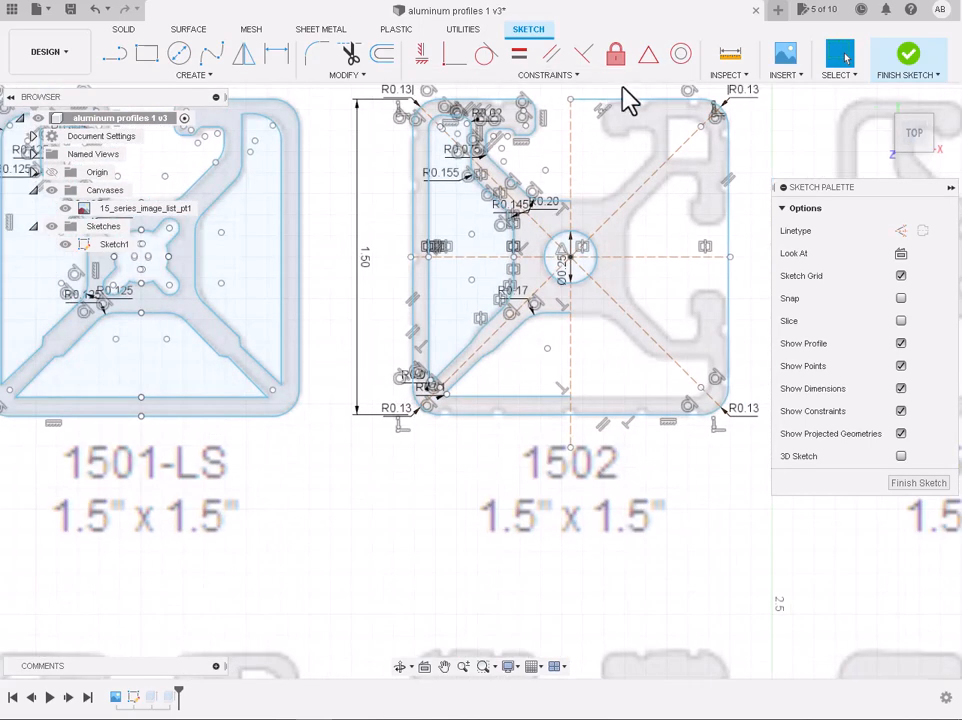
{"action": "scroll", "coordinate": [627, 101], "scroll_direction": "down", "scroll_amount": 2}
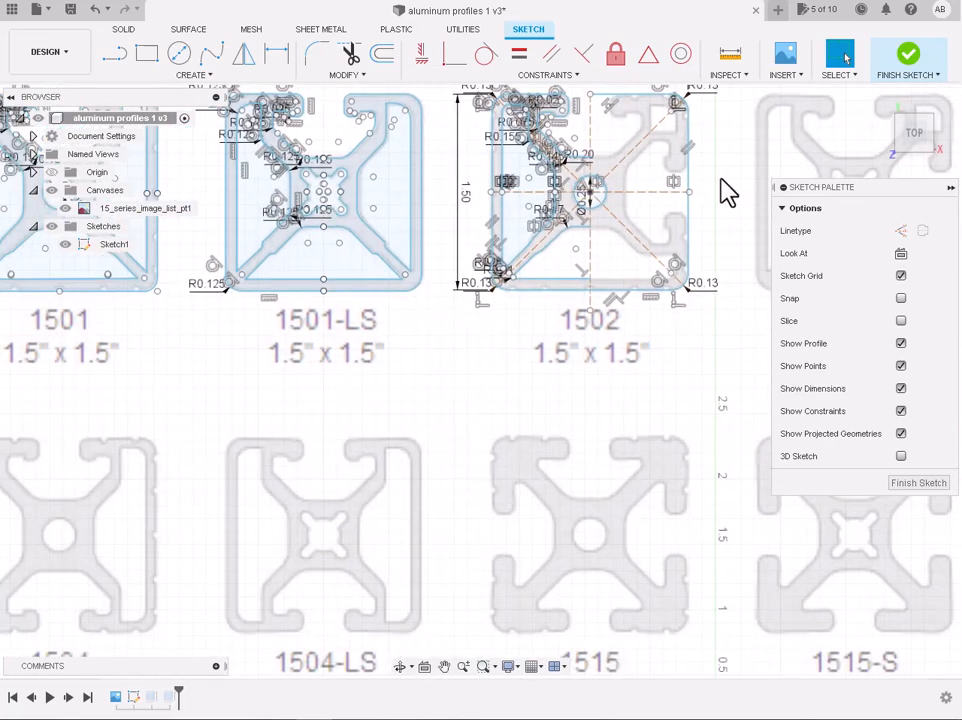
{"action": "scroll", "coordinate": [722, 95], "scroll_direction": "down", "scroll_amount": 2}
{"action": "scroll", "coordinate": [708, 100], "scroll_direction": "up", "scroll_amount": 5}
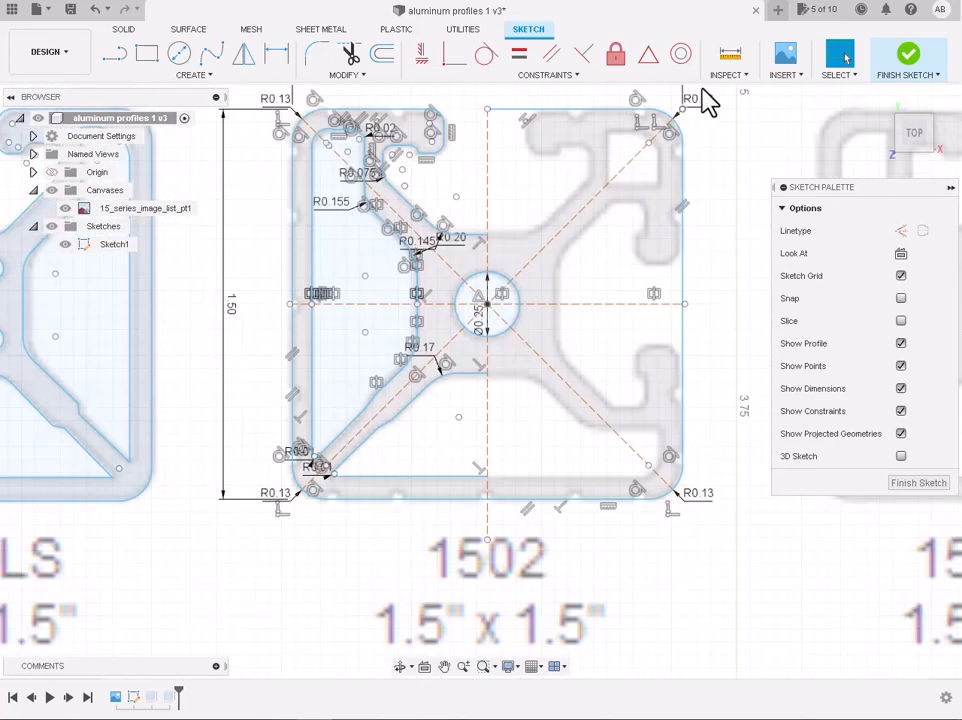
{"action": "left_click", "coordinate": [553, 514]}
{"action": "key", "text": "t"}
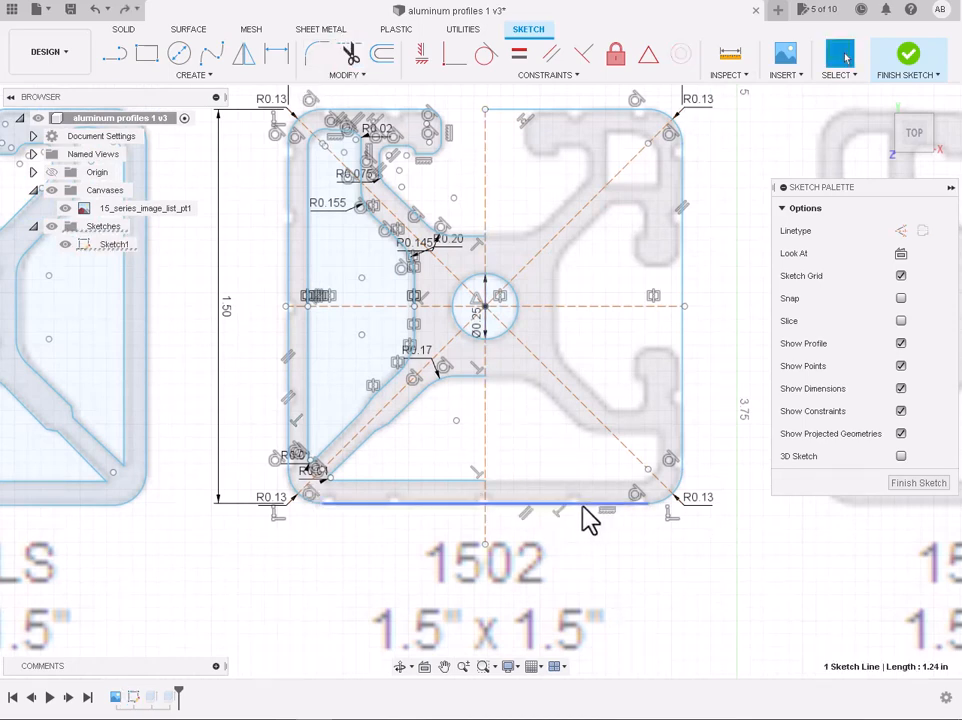
{"action": "left_click", "coordinate": [350, 55]}
{"action": "left_click", "coordinate": [553, 514]}
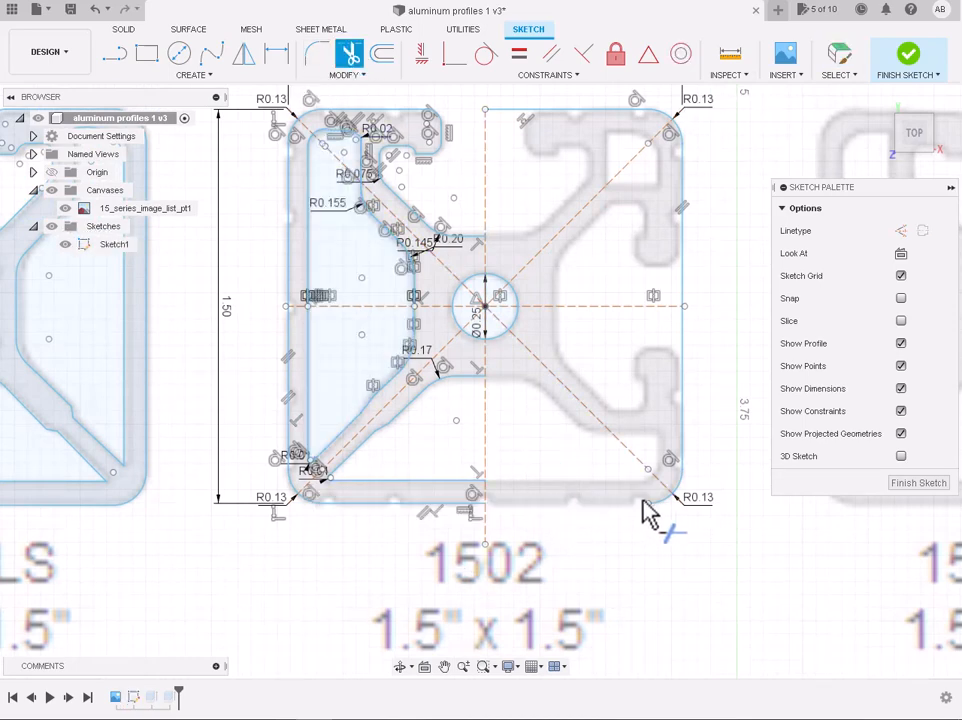
{"action": "left_click_drag", "start_coordinate": [637, 507], "coordinate": [632, 496]}
{"action": "left_click_drag", "start_coordinate": [716, 467], "coordinate": [672, 440]}
{"action": "key", "text": "Delete"}
{"action": "scroll", "coordinate": [690, 211], "scroll_direction": "down", "scroll_amount": 1}
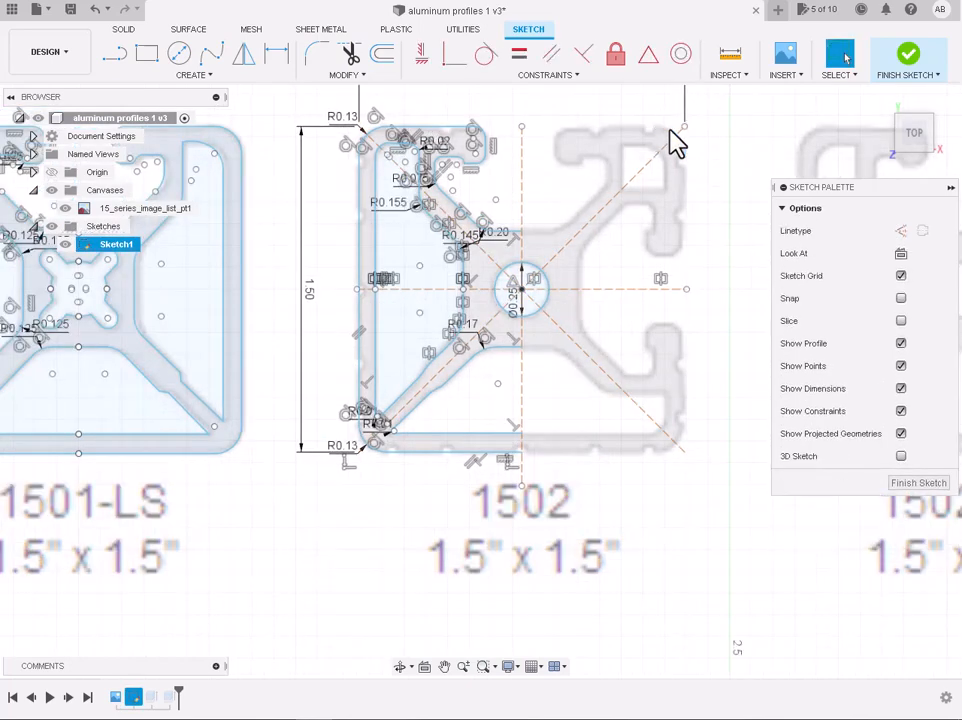
{"action": "scroll", "coordinate": [500, 118], "scroll_direction": "down", "scroll_amount": 1}
{"action": "scroll", "coordinate": [485, 150], "scroll_direction": "up", "scroll_amount": 3}
{"action": "double_click", "coordinate": [434, 141]}
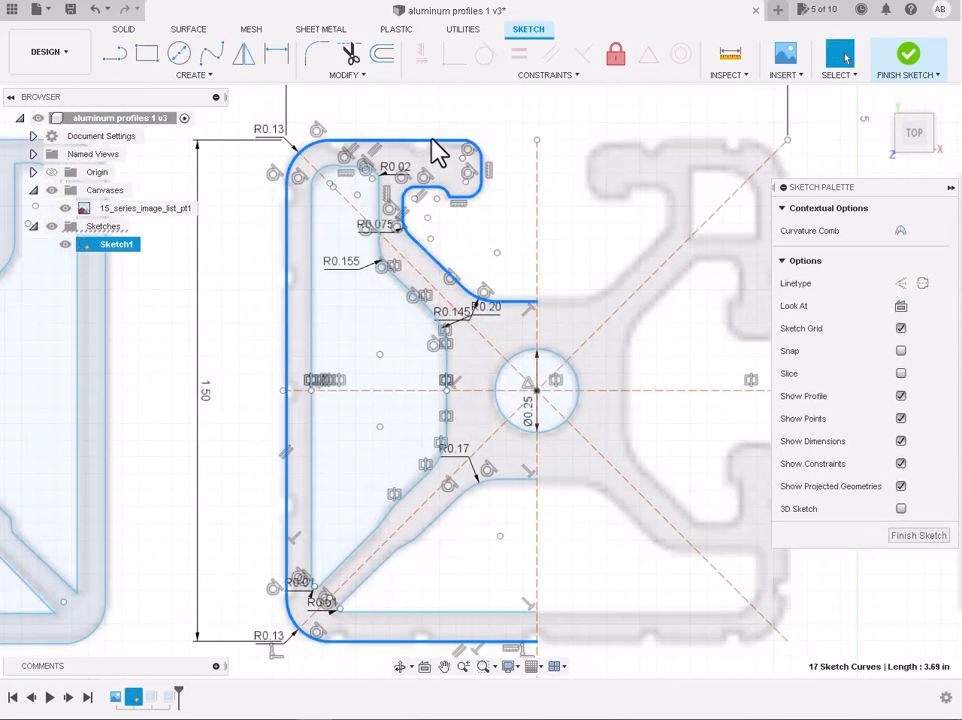
{"action": "key", "text": "m"}
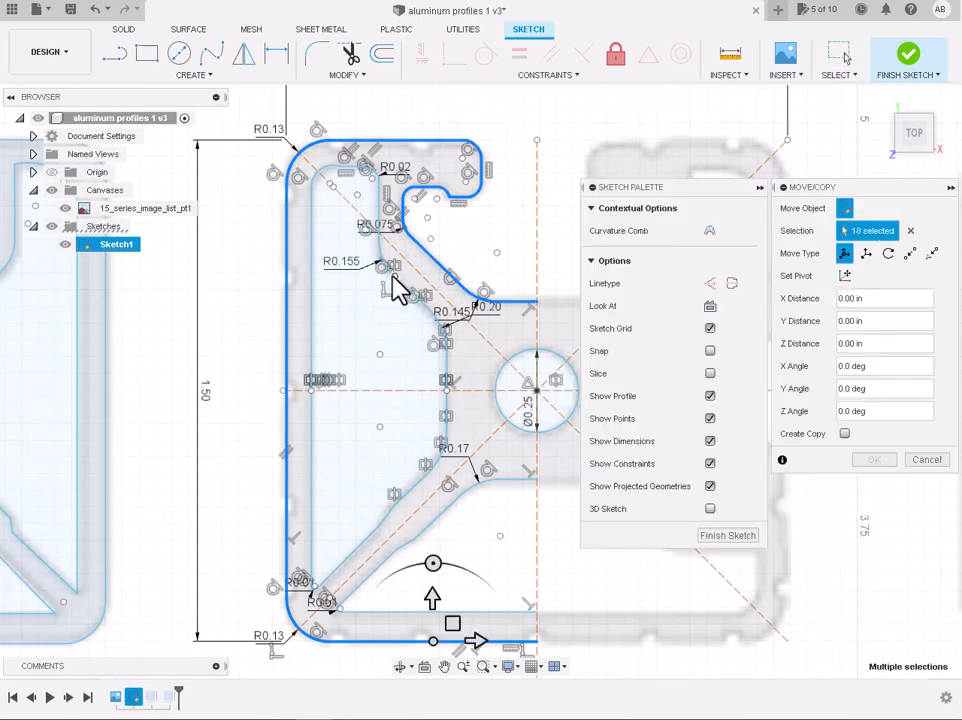
{"action": "double_click", "coordinate": [405, 292]}
{"action": "double_click", "coordinate": [446, 404]}
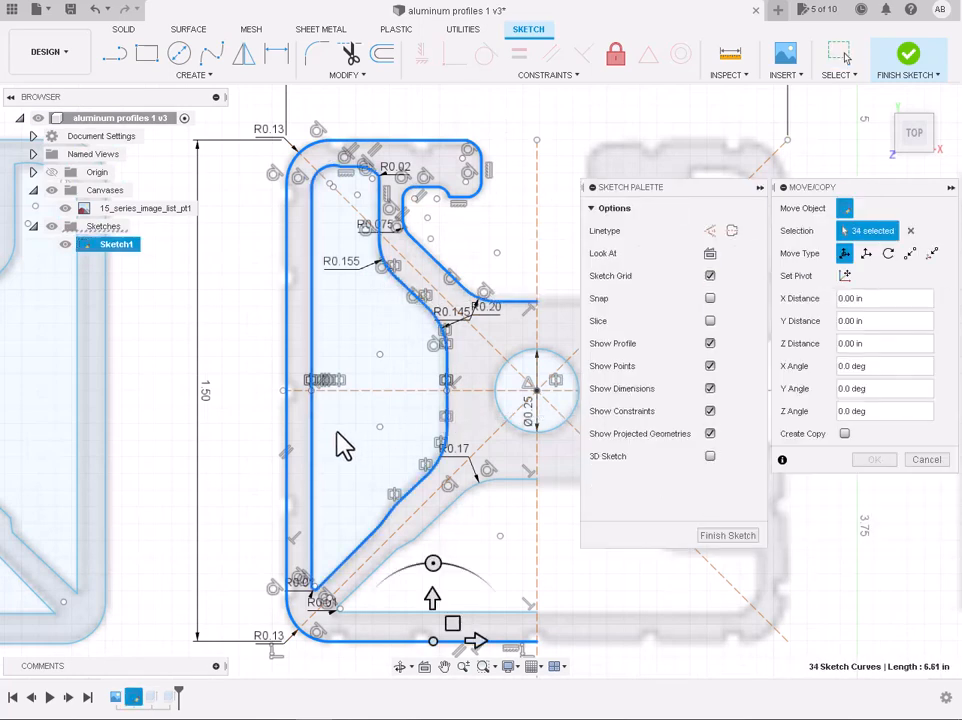
{"action": "double_click", "coordinate": [444, 512]}
{"action": "scroll", "coordinate": [444, 512], "scroll_direction": "down", "scroll_amount": 4}
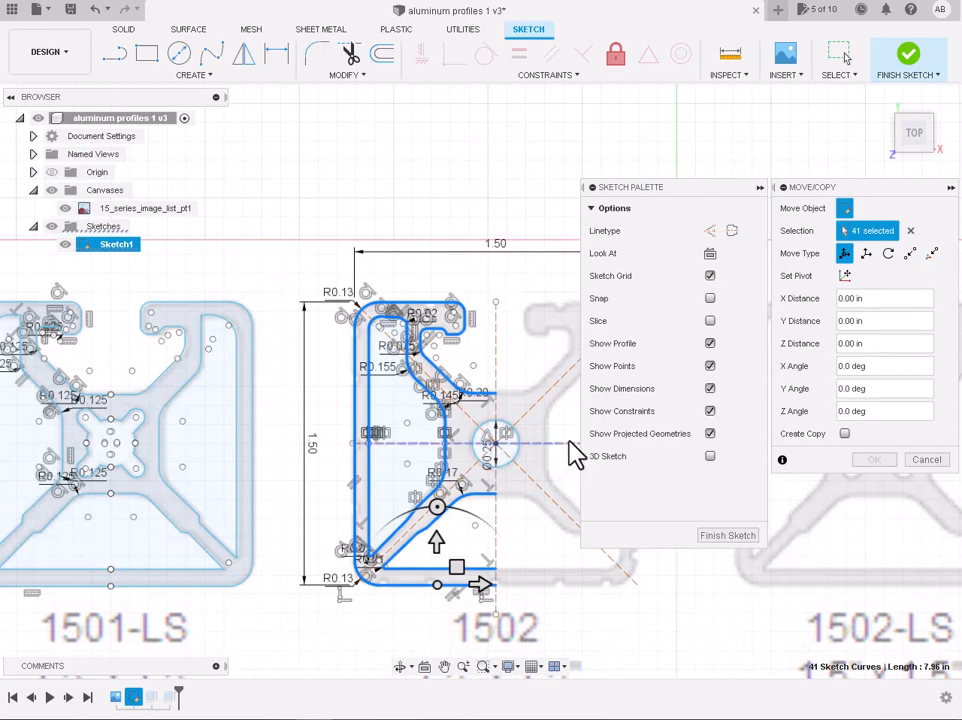
{"action": "scroll", "coordinate": [575, 455], "scroll_direction": "up", "scroll_amount": 2}
{"action": "left_click", "coordinate": [924, 461]}
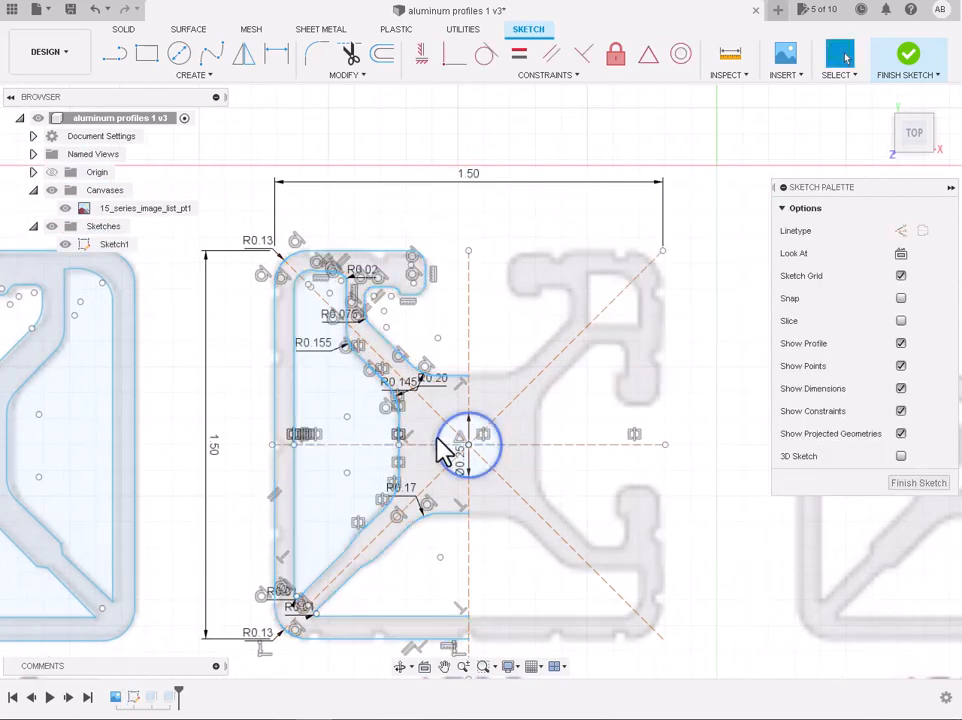
Delete the arc at the left cavity's upper-left corner, where it meets the top line unevenly
{"action": "double_click", "coordinate": [454, 380]}
{"action": "scroll", "coordinate": [310, 262], "scroll_direction": "up", "scroll_amount": 3}
{"action": "double_click", "coordinate": [285, 254]}
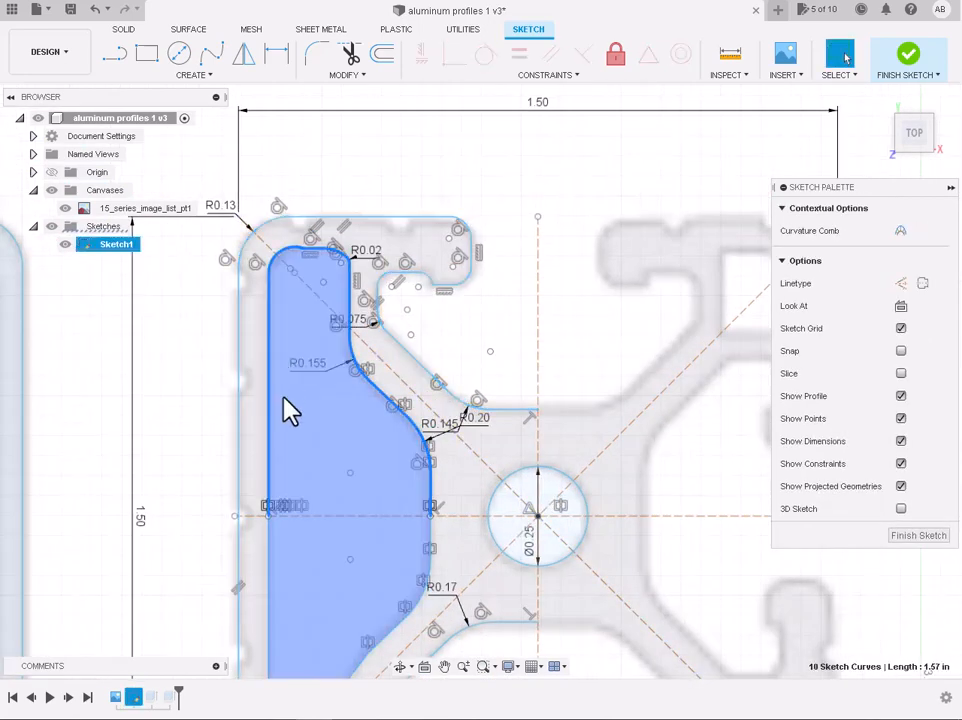
{"action": "scroll", "coordinate": [264, 244], "scroll_direction": "down", "scroll_amount": 3}
{"action": "scroll", "coordinate": [283, 256], "scroll_direction": "up", "scroll_amount": 5}
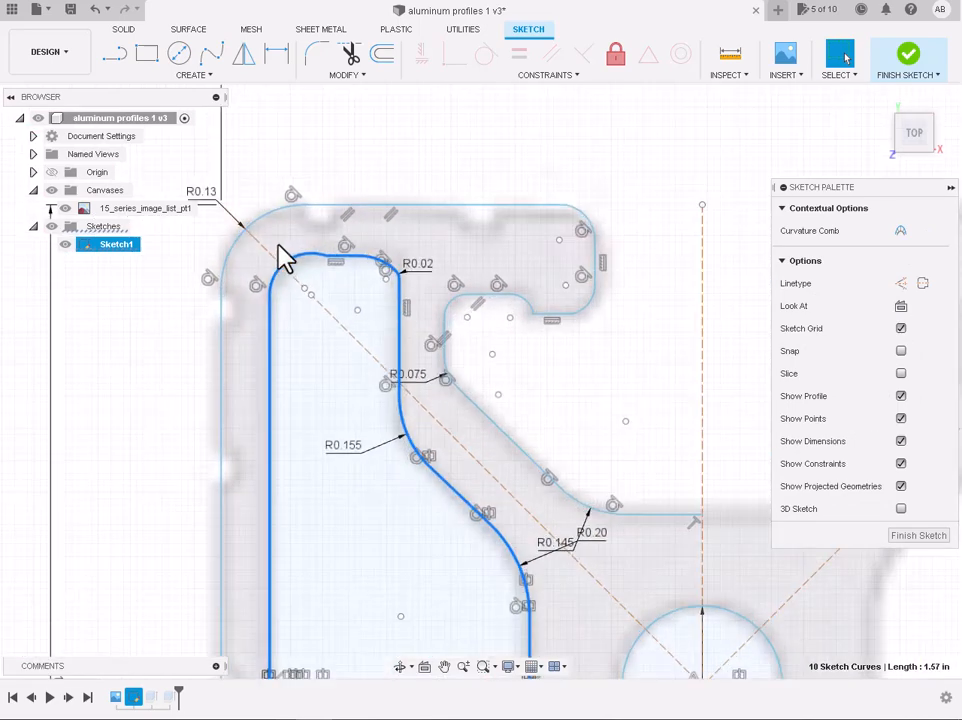
{"action": "scroll", "coordinate": [285, 258], "scroll_direction": "up", "scroll_amount": 3}
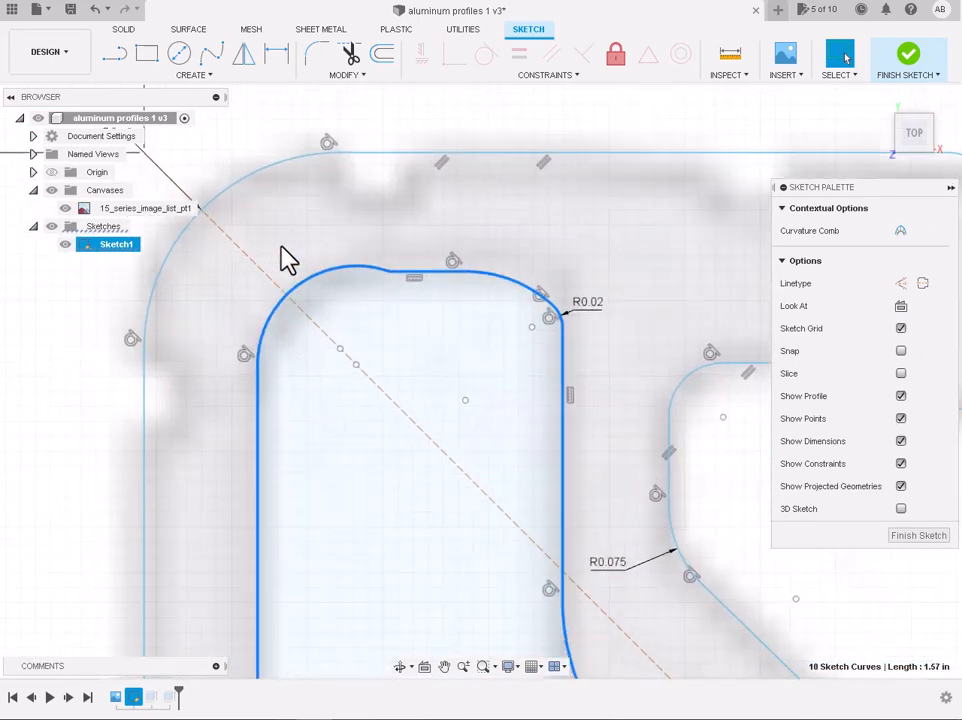
{"action": "left_click", "coordinate": [300, 293]}
{"action": "key", "text": "Delete"}
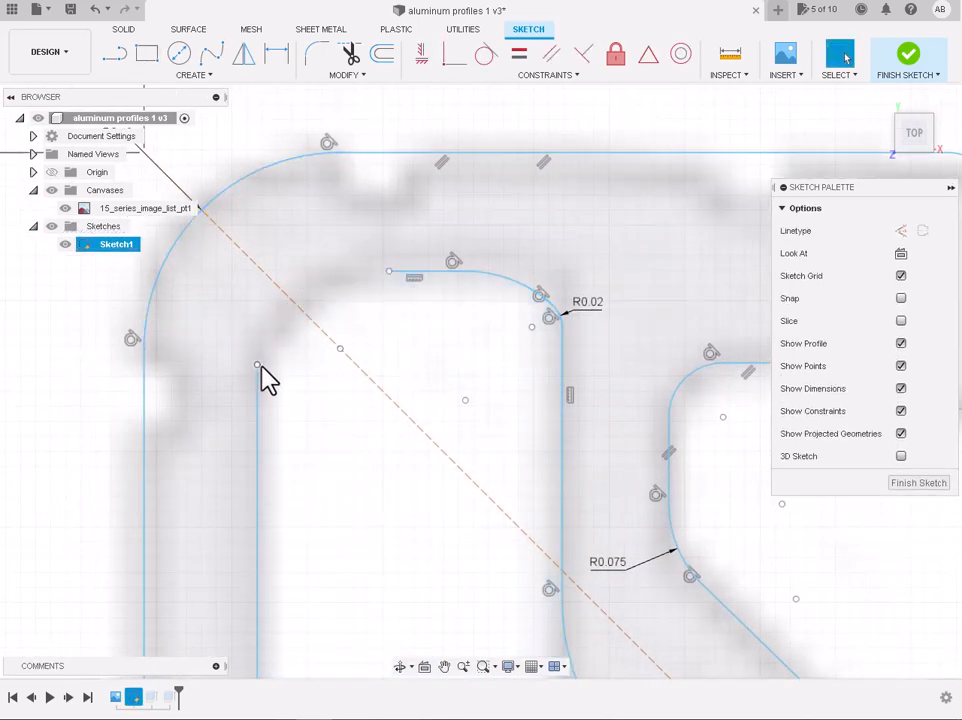
Draw a three-point arc rounding the left cavity's upper-left corner, from the left vertical line's end to the top line, tangent to the top line
{"action": "left_click", "coordinate": [188, 75]}
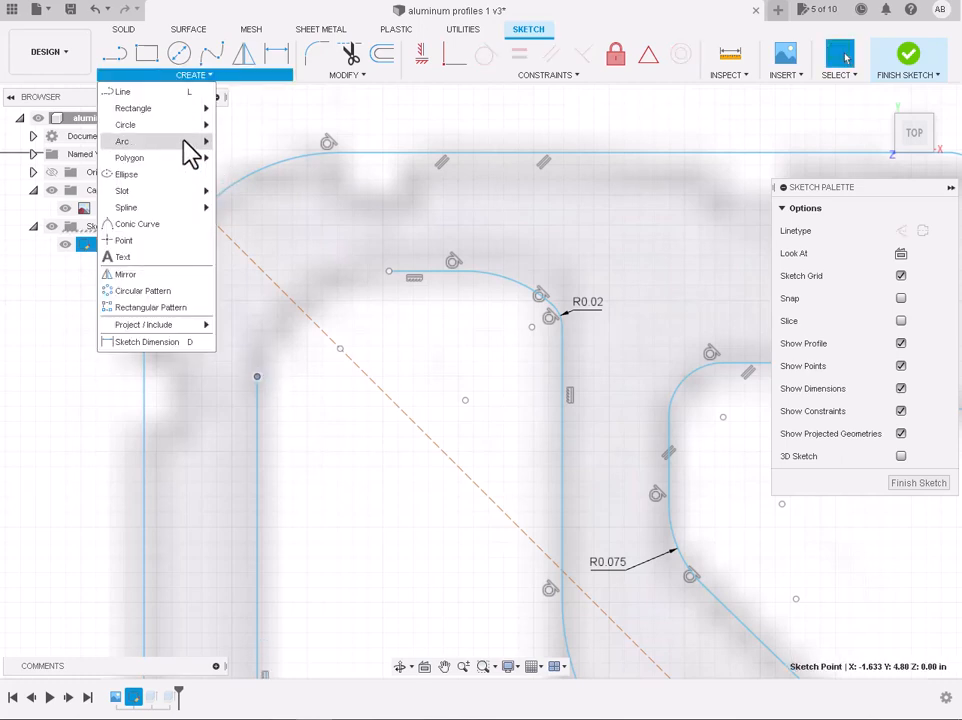
{"action": "mouse_move", "coordinate": [190, 141]}
{"action": "left_click", "coordinate": [228, 143]}
{"action": "left_click", "coordinate": [257, 376]}
{"action": "left_click", "coordinate": [389, 271]}
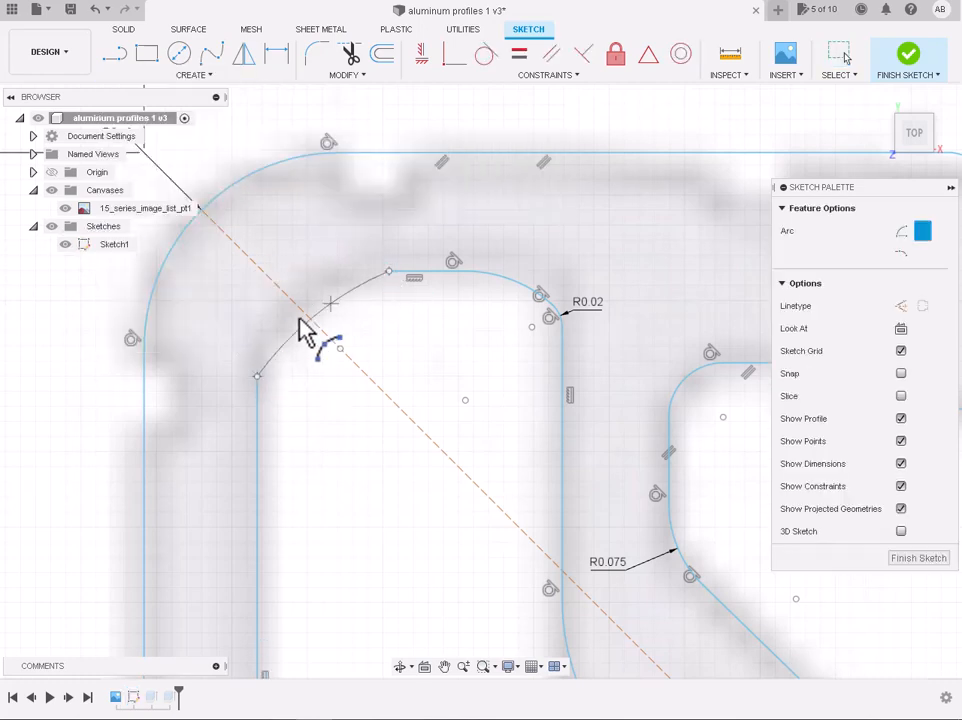
{"action": "left_click", "coordinate": [294, 316]}
{"action": "key", "text": "Escape"}
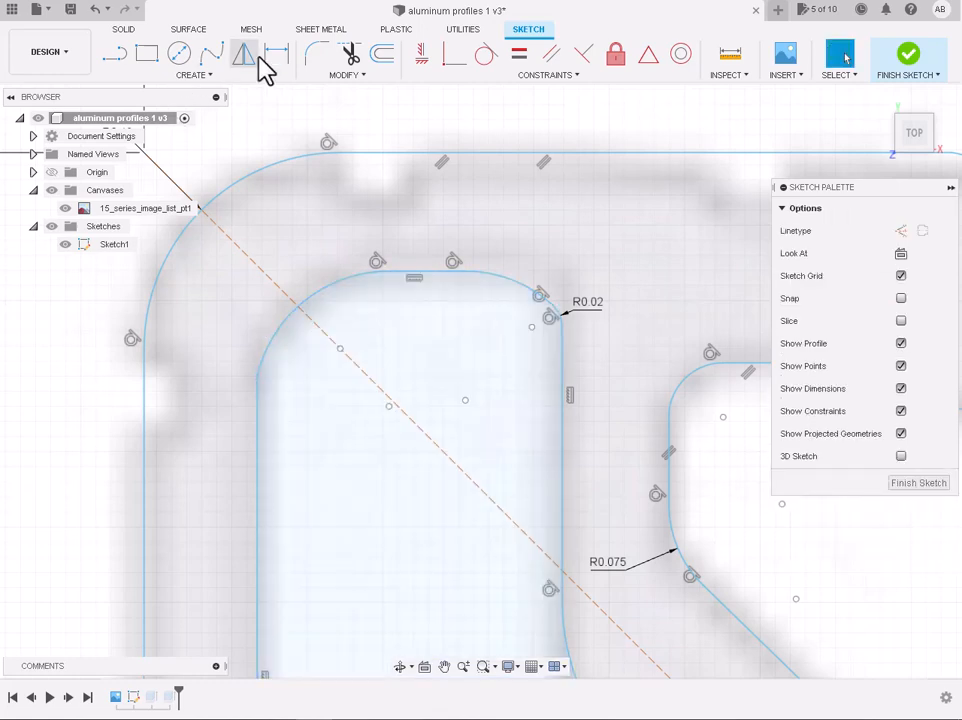
{"action": "left_click", "coordinate": [316, 53]}
{"action": "left_click", "coordinate": [259, 385]}
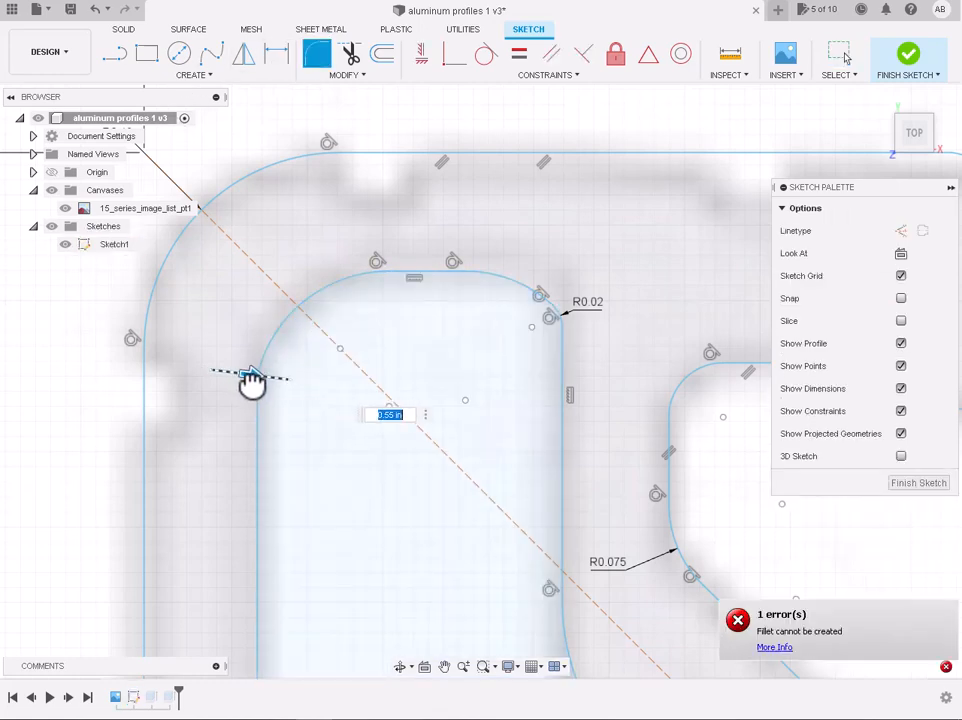
{"action": "key", "text": "Escape"}
Move the new arc's lower end point slightly down so that it blends smoothly into the left cavity's vertical line
{"action": "scroll", "coordinate": [357, 455], "scroll_direction": "down", "scroll_amount": 4}
{"action": "scroll", "coordinate": [111, 455], "scroll_direction": "down", "scroll_amount": 1}
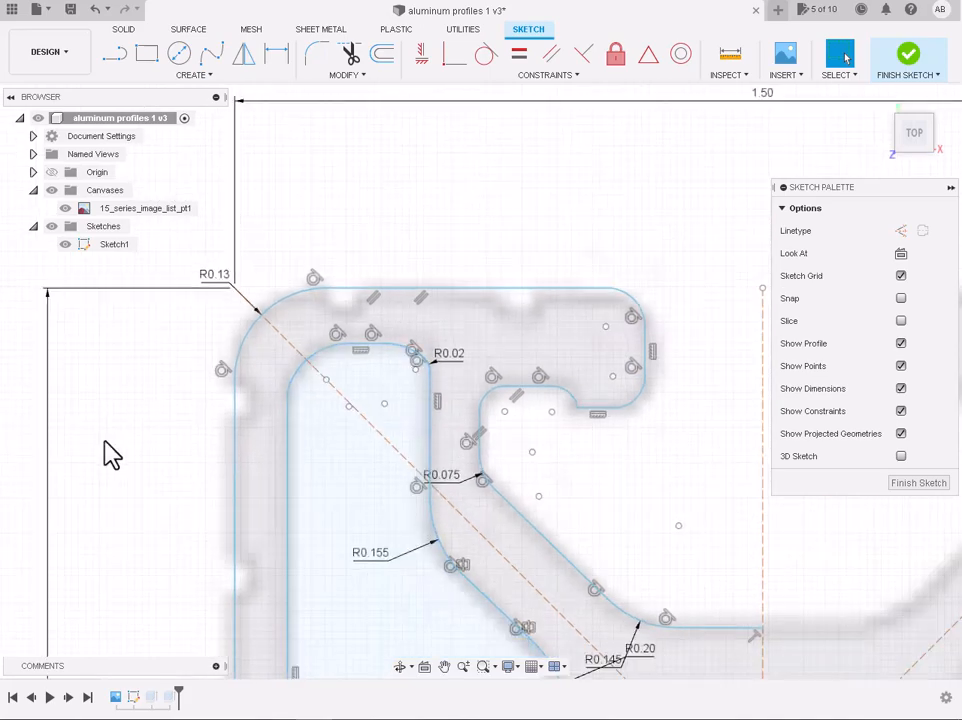
{"action": "scroll", "coordinate": [235, 455], "scroll_direction": "up", "scroll_amount": 3}
{"action": "left_click", "coordinate": [328, 357]}
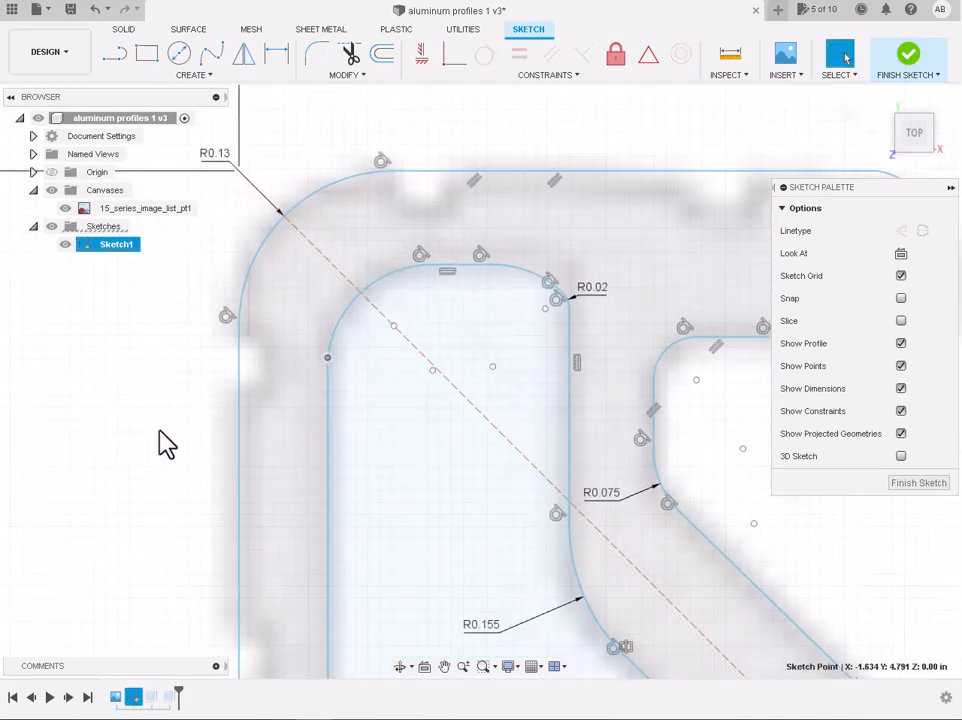
{"action": "left_click", "coordinate": [157, 430]}
{"action": "scroll", "coordinate": [155, 430], "scroll_direction": "down", "scroll_amount": 3}
{"action": "scroll", "coordinate": [157, 443], "scroll_direction": "down", "scroll_amount": 5}
{"action": "scroll", "coordinate": [223, 663], "scroll_direction": "up", "scroll_amount": 5}
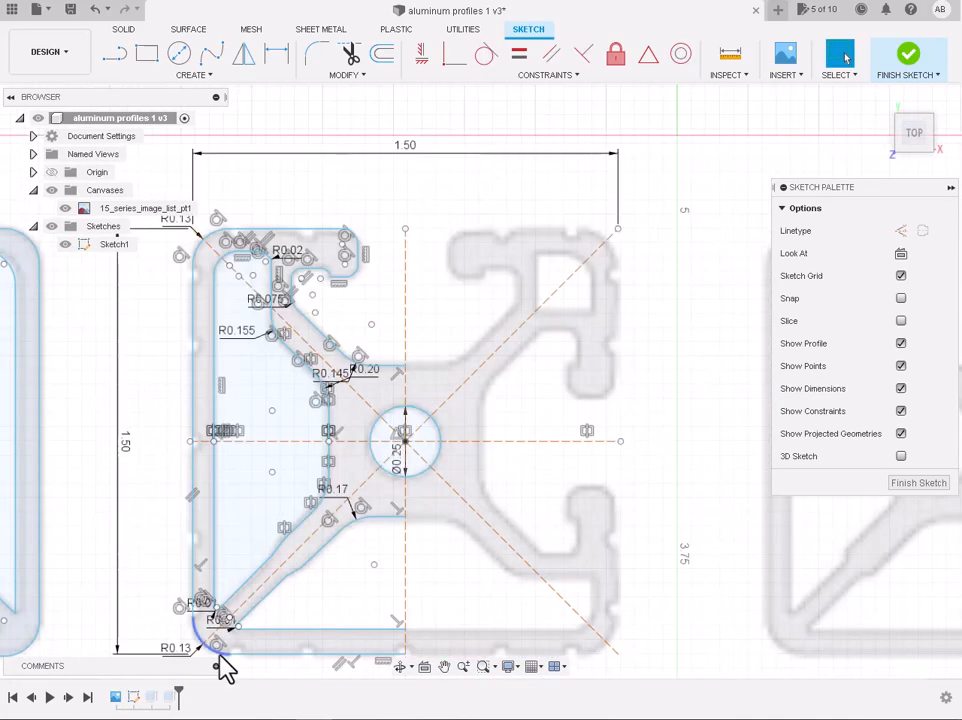
Mirror the left half's outer outline, the left cavity and the half bottom cavity across the vertical centerline
{"action": "left_click", "coordinate": [252, 656]}
{"action": "double_click", "coordinate": [250, 655]}
{"action": "double_click", "coordinate": [260, 607]}
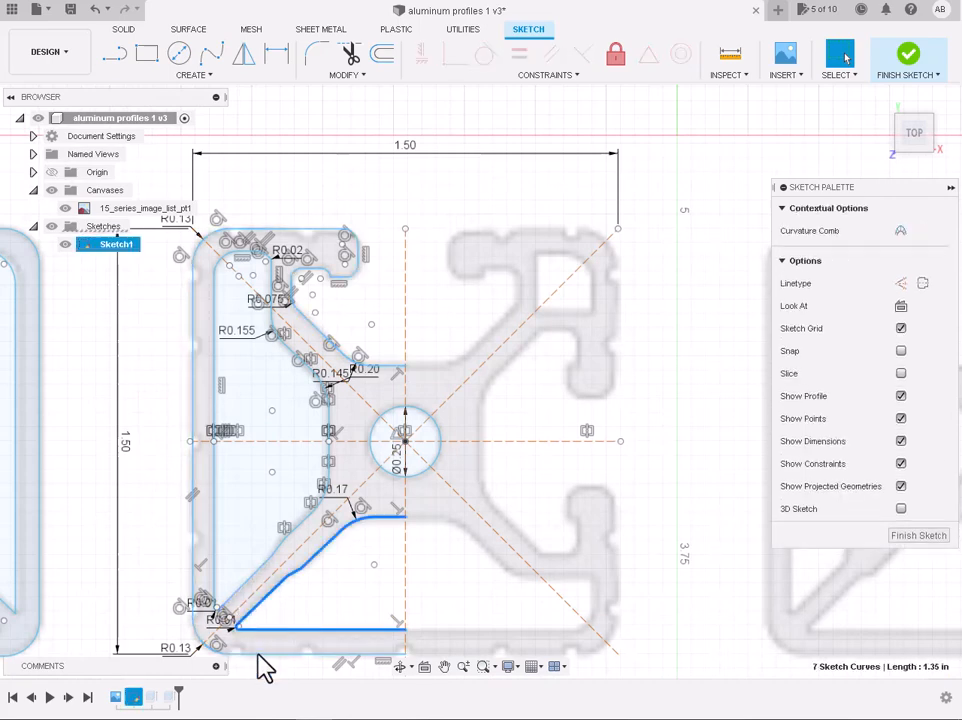
{"action": "double_click", "coordinate": [257, 654], "text": "shift"}
{"action": "double_click", "coordinate": [258, 548], "text": "shift"}
{"action": "double_click", "coordinate": [214, 408], "text": "shift"}
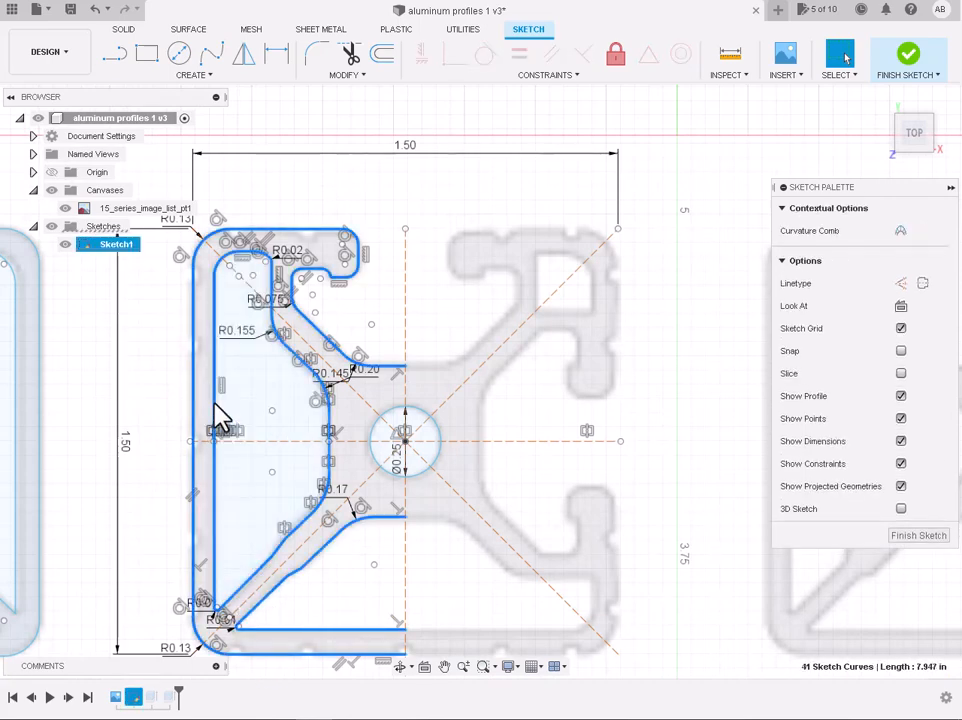
{"action": "left_click", "coordinate": [244, 53]}
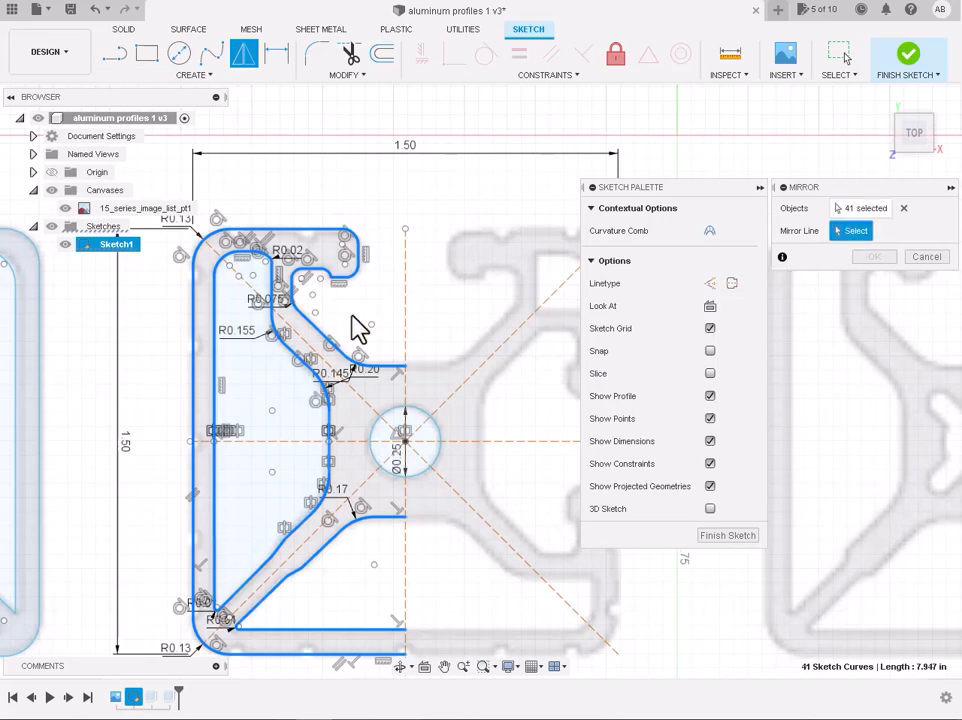
{"action": "left_click", "coordinate": [406, 323]}
{"action": "key", "text": "Return"}
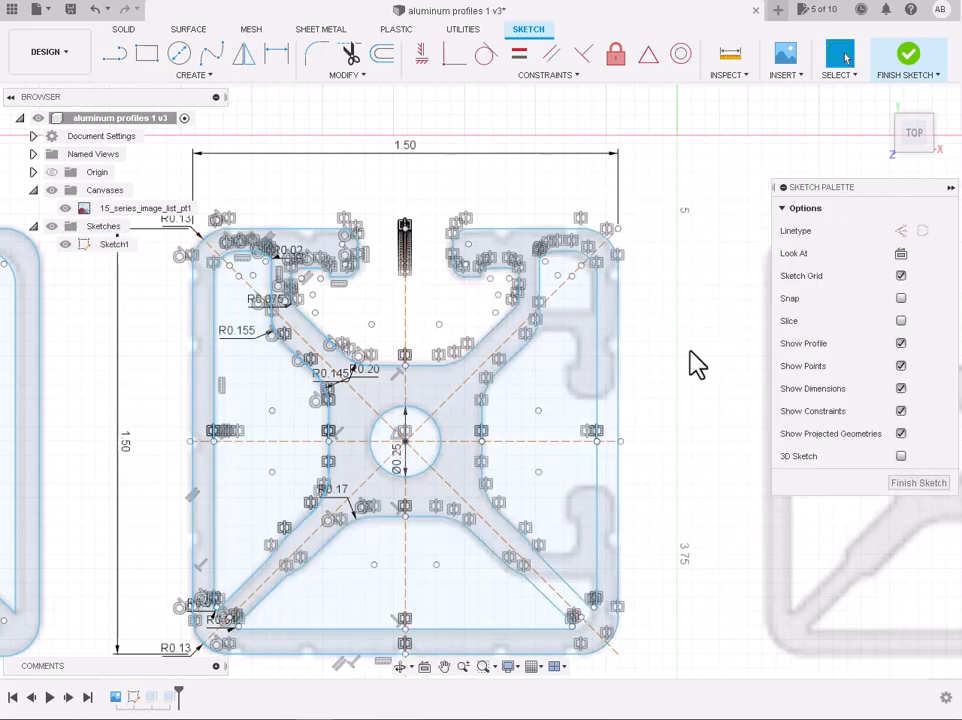
Examine the mirrored right half of the 1502 profile against the canvas image, down to its lower-right corner
{"action": "scroll", "coordinate": [575, 251], "scroll_direction": "up", "scroll_amount": 4}
{"action": "scroll", "coordinate": [552, 307], "scroll_direction": "down", "scroll_amount": 5}
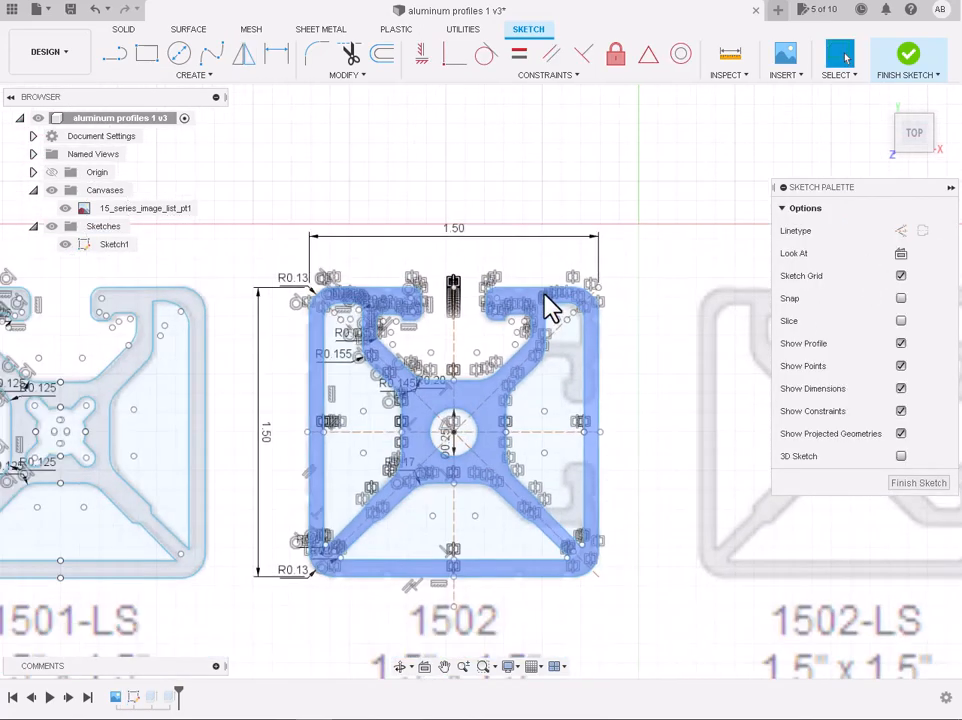
{"action": "scroll", "coordinate": [552, 307], "scroll_direction": "up", "scroll_amount": 3}
{"action": "left_click", "coordinate": [543, 279]}
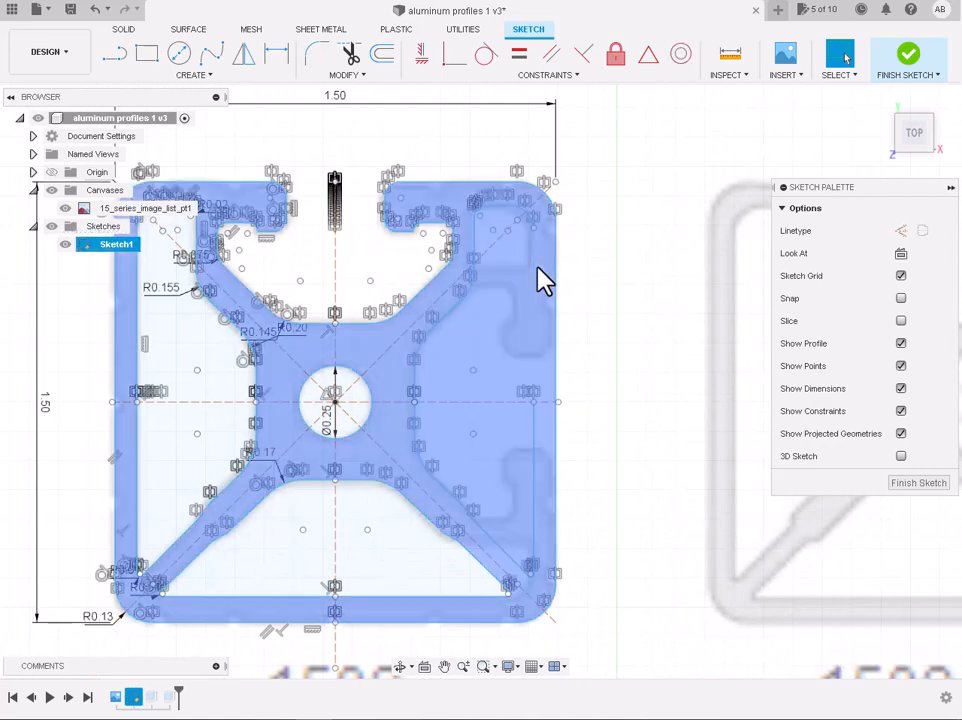
{"action": "scroll", "coordinate": [545, 222], "scroll_direction": "down", "scroll_amount": 4}
{"action": "scroll", "coordinate": [543, 215], "scroll_direction": "up", "scroll_amount": 4}
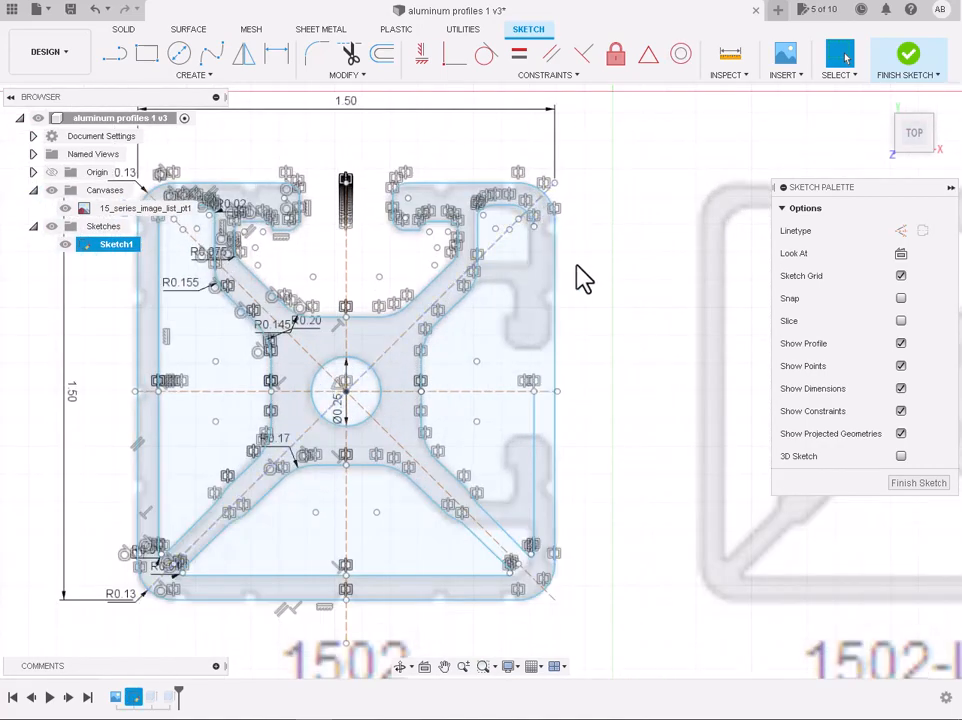
{"action": "scroll", "coordinate": [580, 275], "scroll_direction": "up", "scroll_amount": 3}
{"action": "scroll", "coordinate": [554, 575], "scroll_direction": "down", "scroll_amount": 4}
{"action": "scroll", "coordinate": [556, 577], "scroll_direction": "up", "scroll_amount": 5}
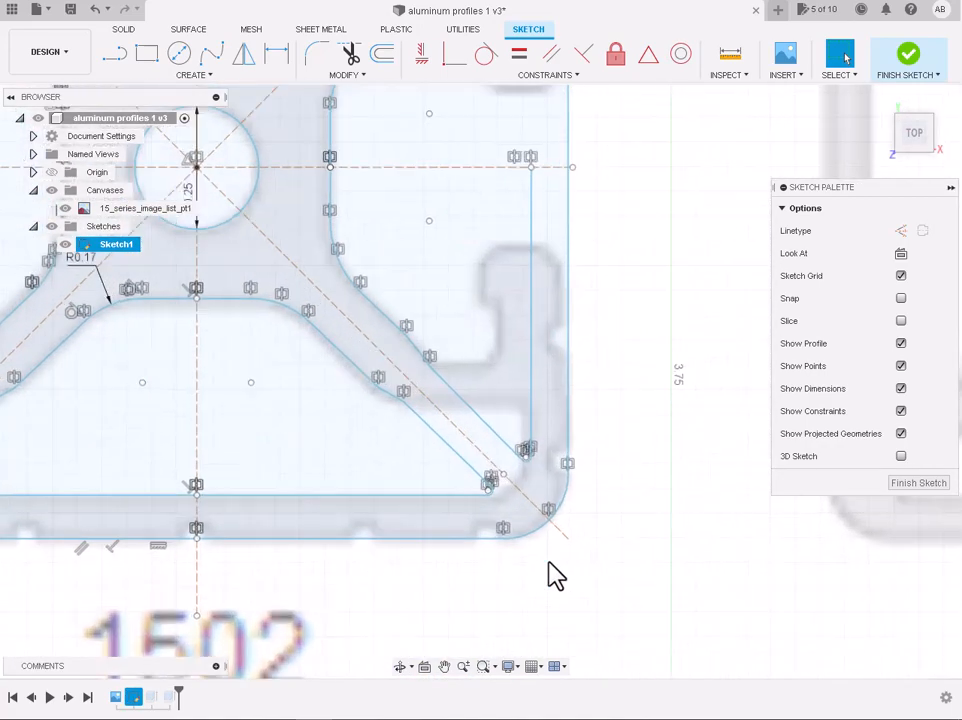
Draw a horizontal line from the right cavity's diagonal bend along the slot's lower edge and trim the diagonal below it
{"action": "scroll", "coordinate": [556, 575], "scroll_direction": "up", "scroll_amount": 2}
{"action": "left_click", "coordinate": [115, 55]}
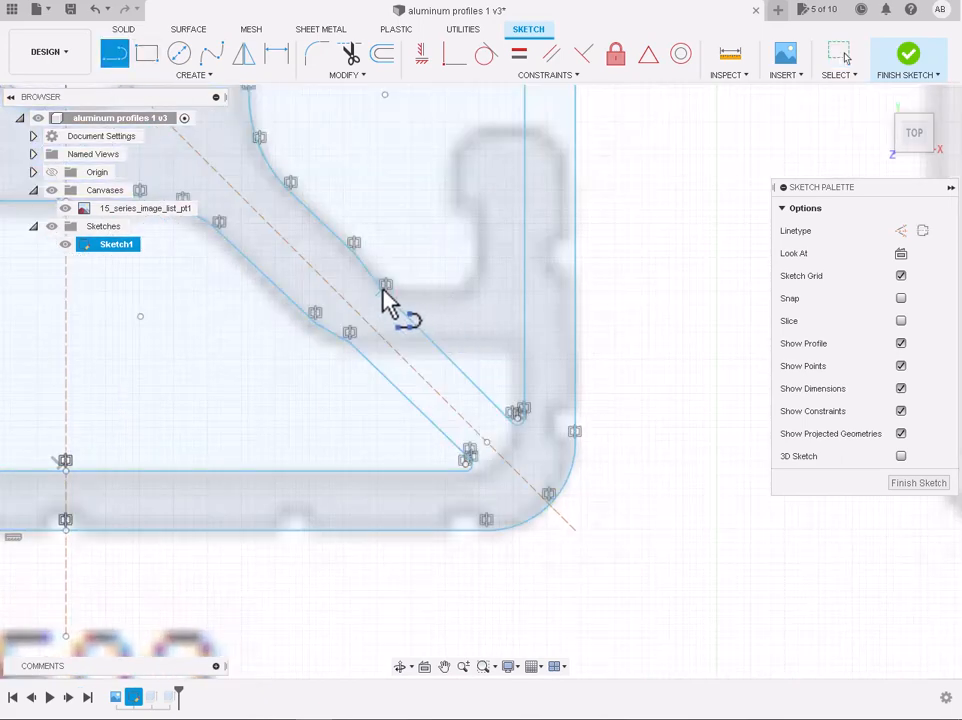
{"action": "left_click", "coordinate": [457, 289]}
{"action": "key", "text": "Escape"}
{"action": "left_click", "coordinate": [350, 55]}
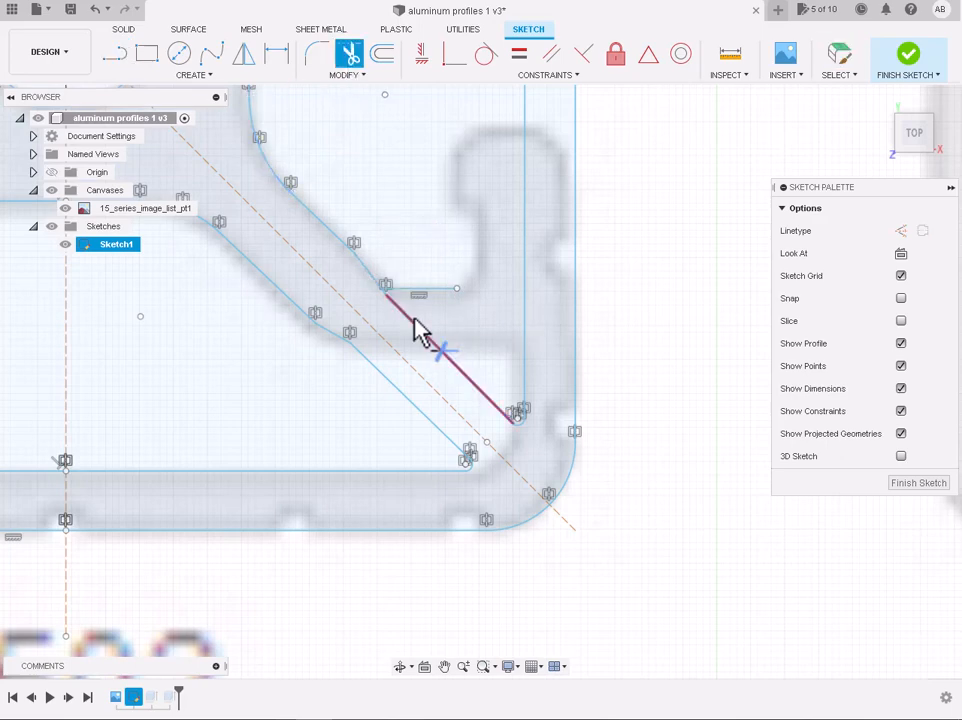
{"action": "left_click", "coordinate": [420, 333]}
Replace the slot's lower horizontal line with one about 0.11 in long that starts at the diagonal's end point
{"action": "scroll", "coordinate": [380, 315], "scroll_direction": "up", "scroll_amount": 5}
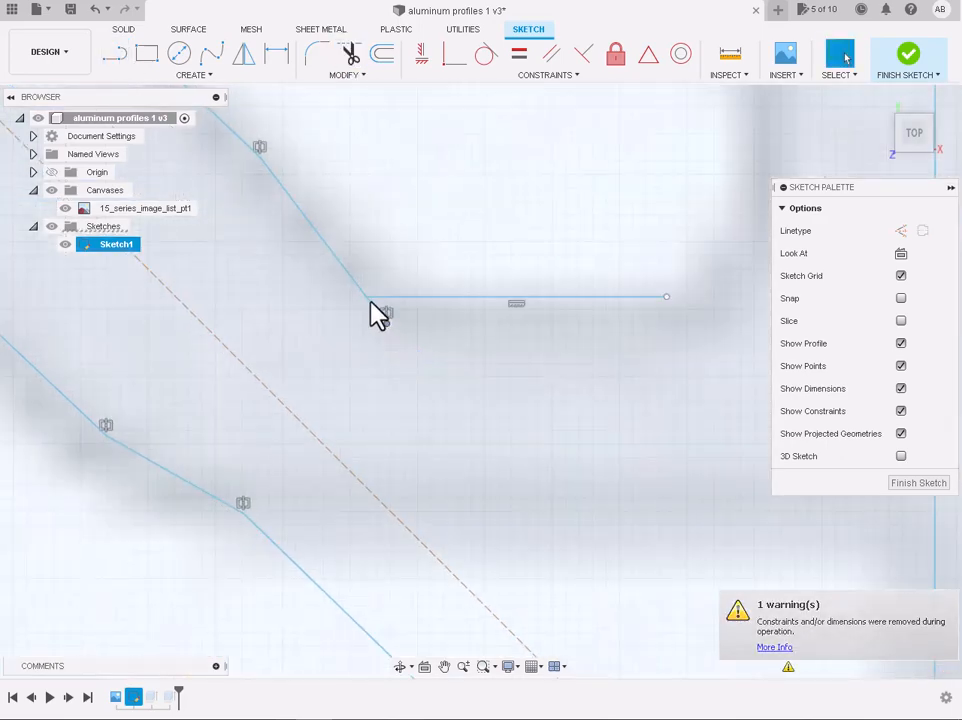
{"action": "left_click_drag", "start_coordinate": [370, 303], "coordinate": [368, 300]}
{"action": "scroll", "coordinate": [390, 305], "scroll_direction": "up", "scroll_amount": 5}
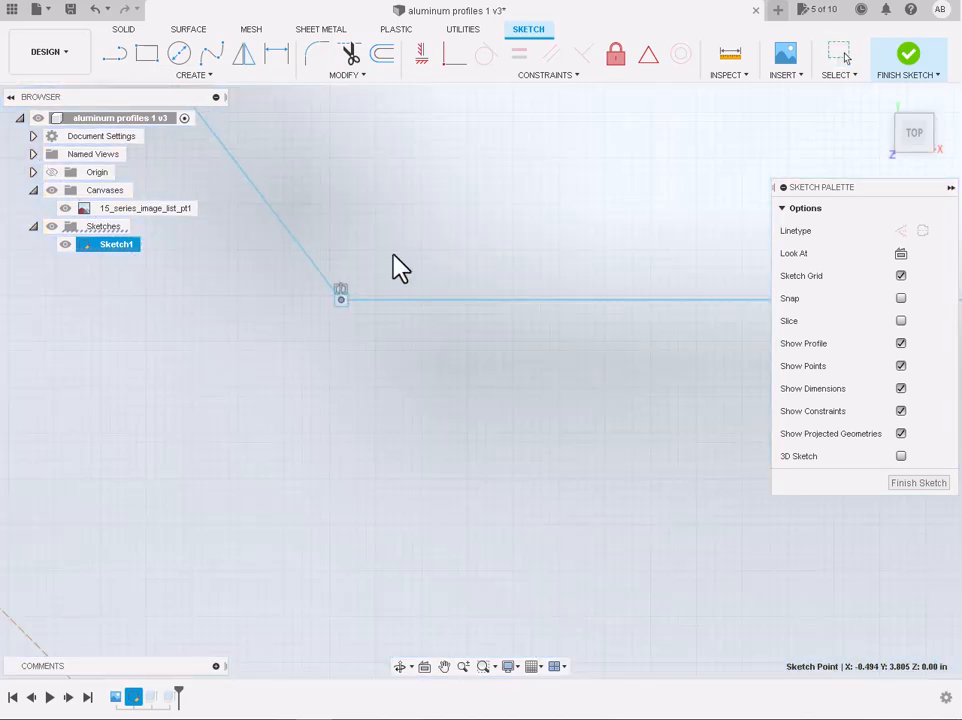
{"action": "scroll", "coordinate": [378, 432], "scroll_direction": "down", "scroll_amount": 5}
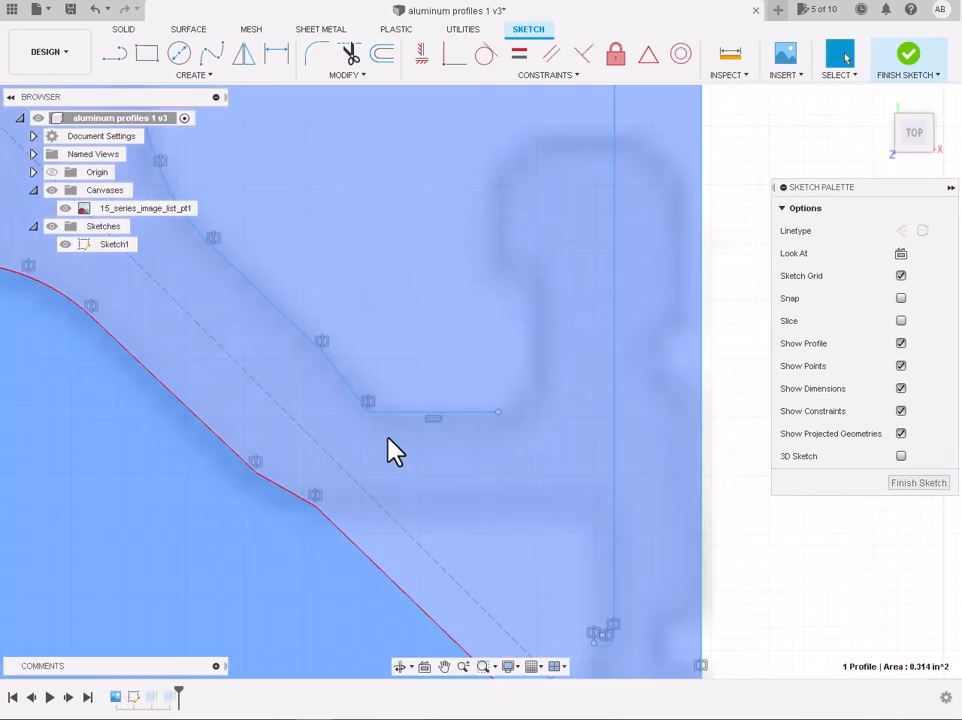
{"action": "scroll", "coordinate": [380, 430], "scroll_direction": "up", "scroll_amount": 5}
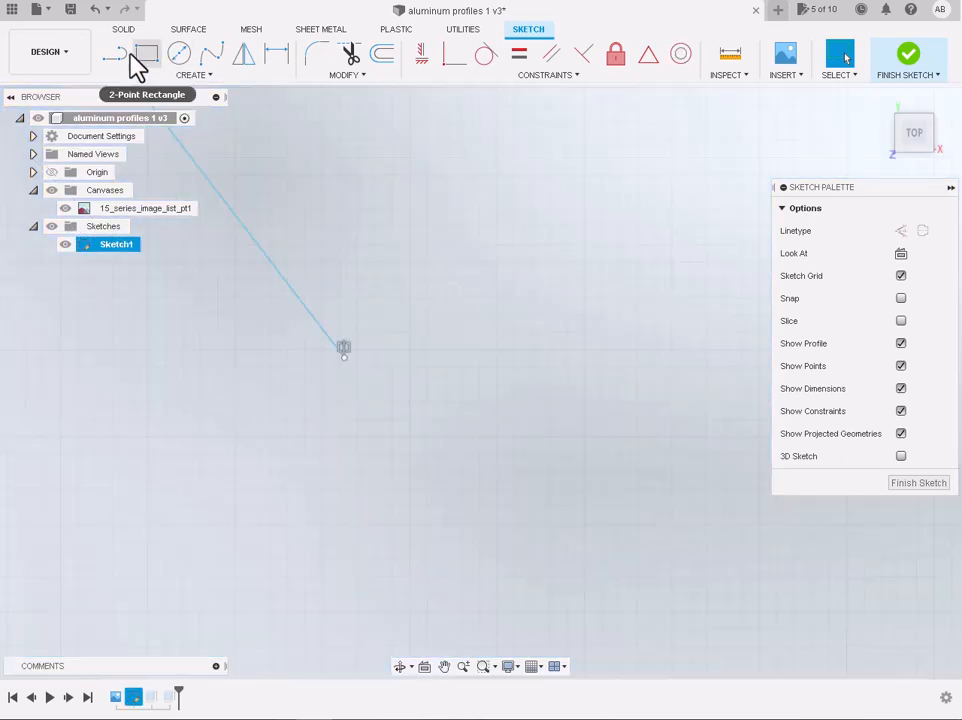
{"action": "left_click", "coordinate": [114, 52]}
{"action": "left_click", "coordinate": [342, 350]}
{"action": "scroll", "coordinate": [343, 357], "scroll_direction": "down", "scroll_amount": 3}
{"action": "scroll", "coordinate": [343, 364], "scroll_direction": "down", "scroll_amount": 2}
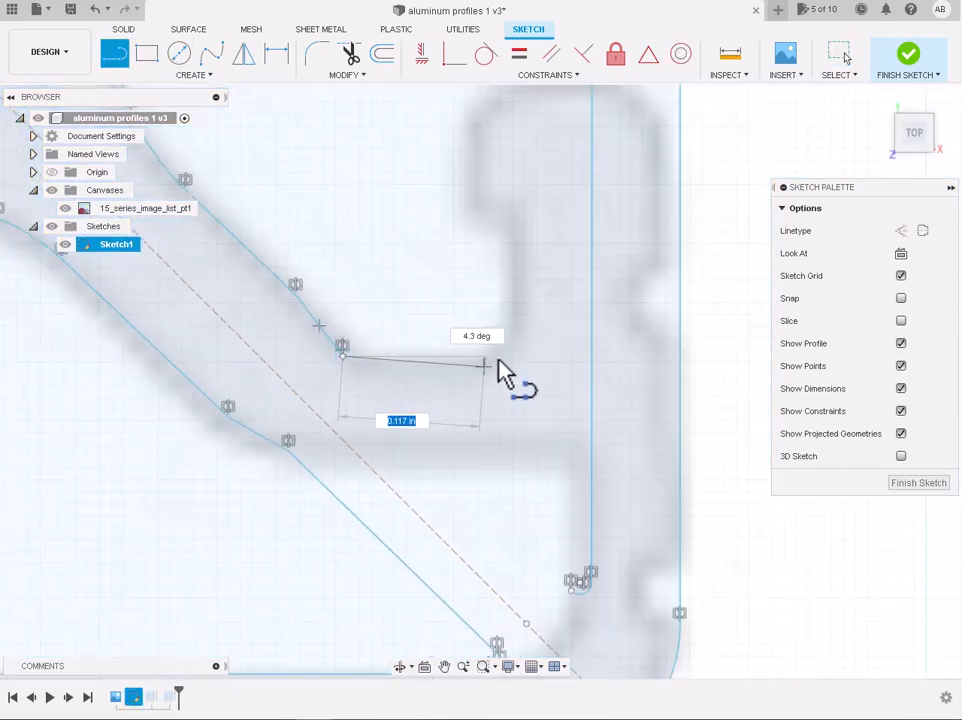
{"action": "left_click", "coordinate": [476, 357]}
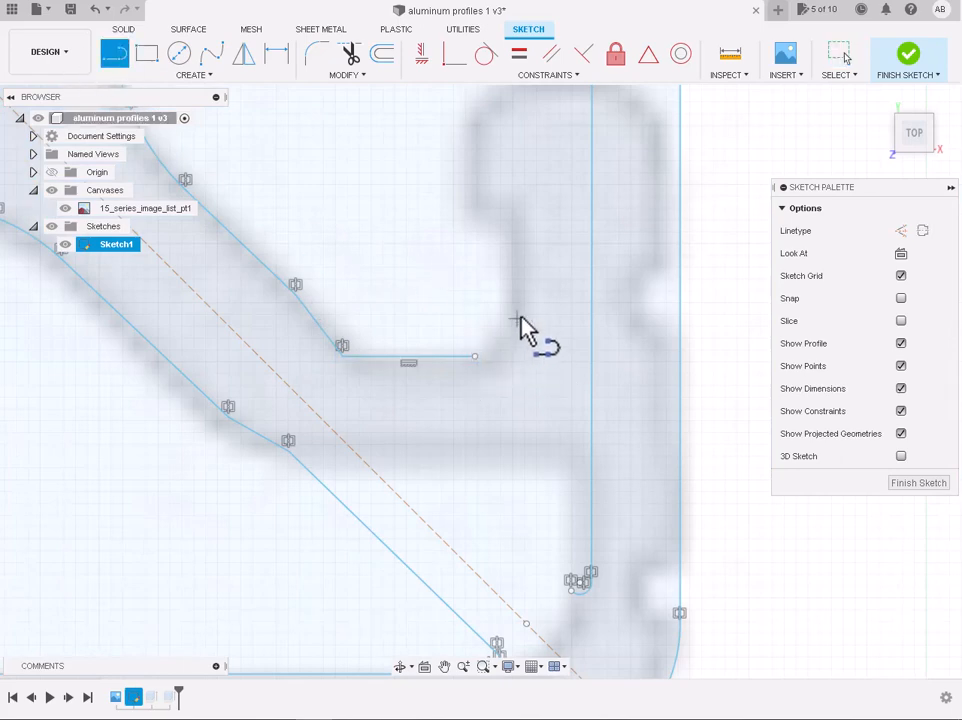
Trace the right slot's lower lip with perpendicular lines, about 0.11 in tall at its tip, and extend its upper edge to the outer vertical line
{"action": "scroll", "coordinate": [518, 236], "scroll_direction": "down", "scroll_amount": 2}
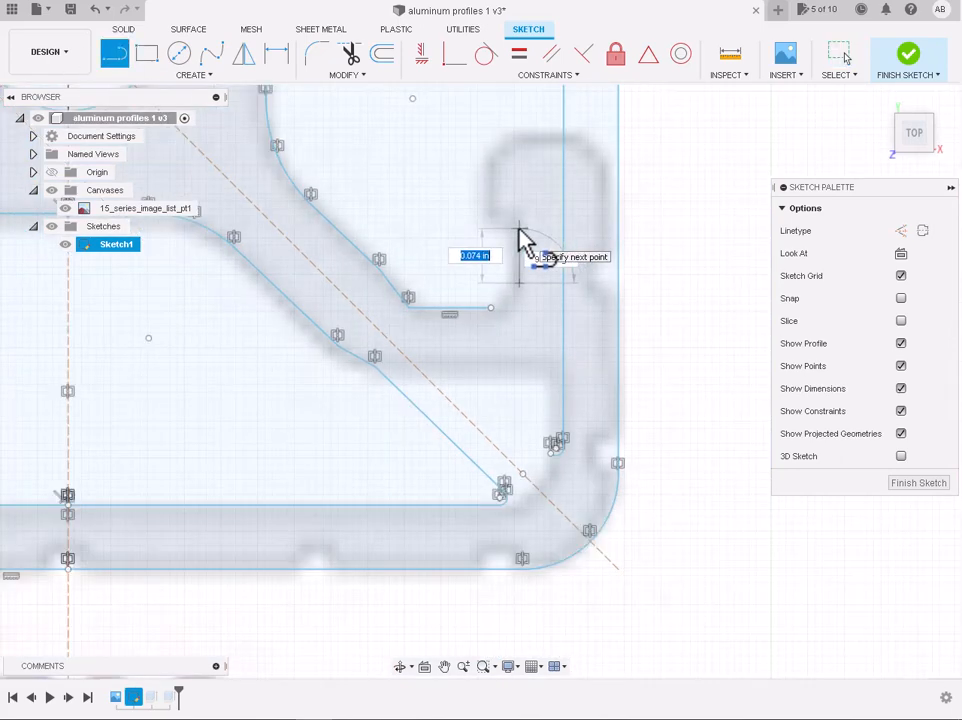
{"action": "left_click", "coordinate": [519, 221]}
{"action": "left_click", "coordinate": [493, 216]}
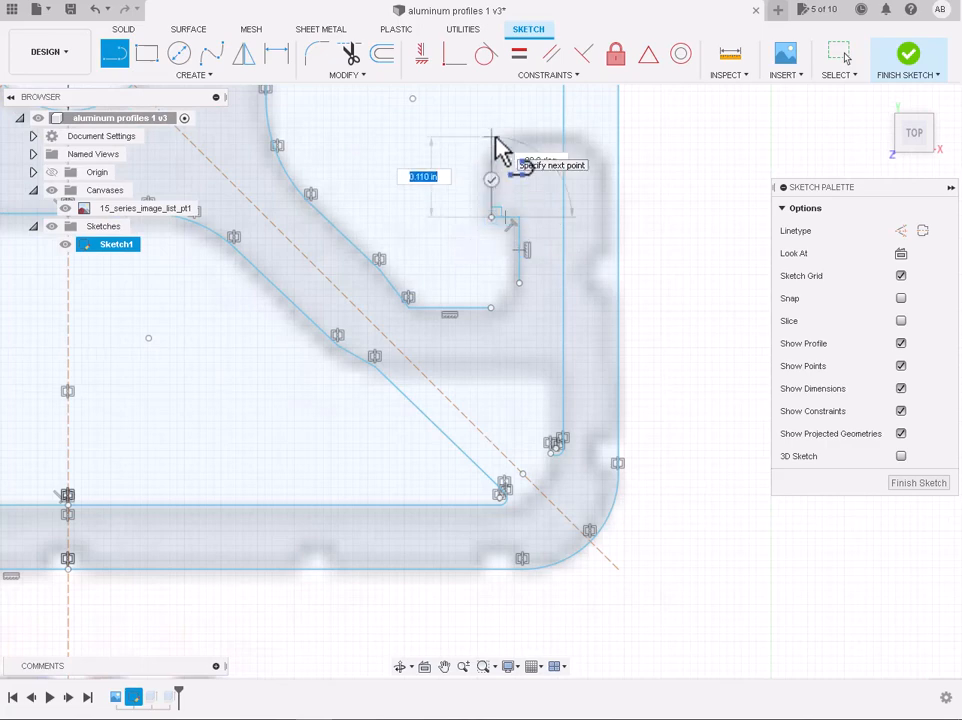
{"action": "left_click", "coordinate": [492, 137]}
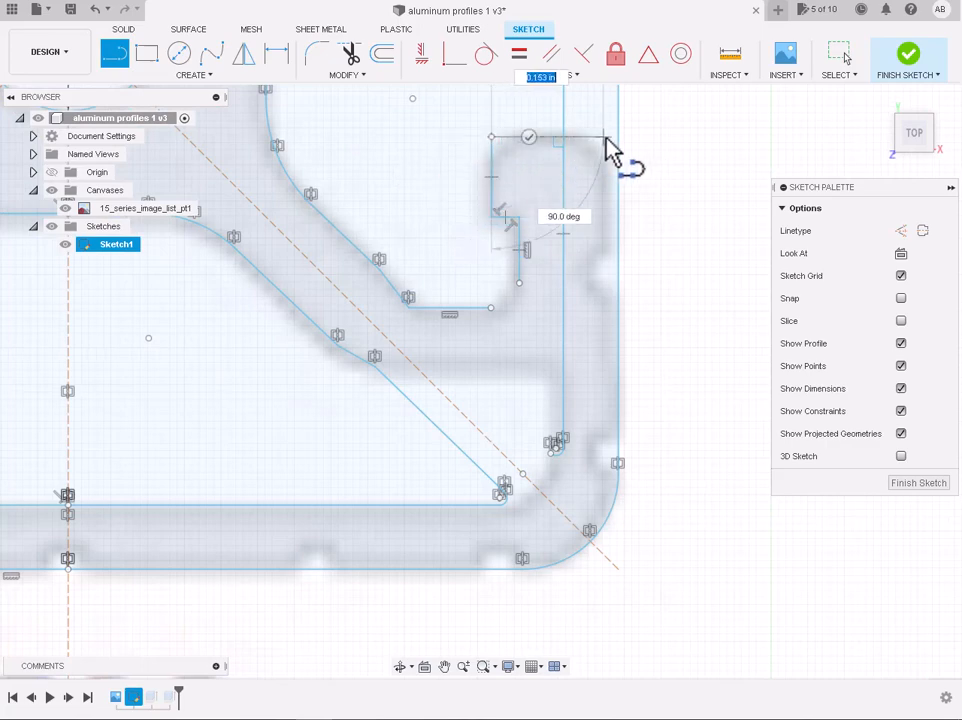
{"action": "left_click", "coordinate": [601, 137]}
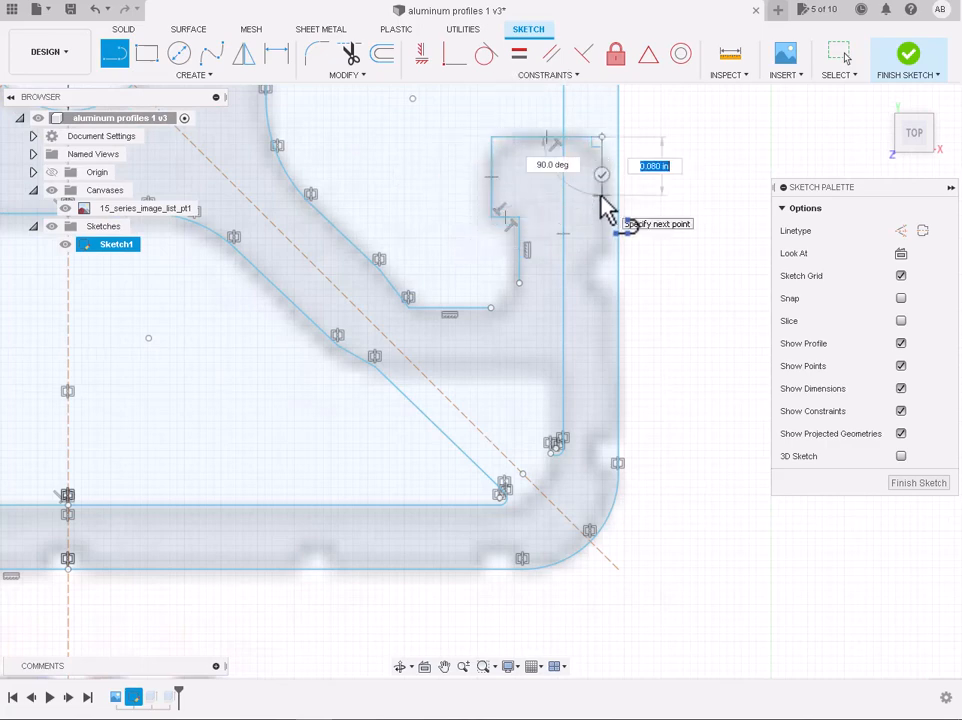
{"action": "key", "text": "Escape"}
{"action": "left_click_drag", "start_coordinate": [602, 137], "coordinate": [618, 137]}
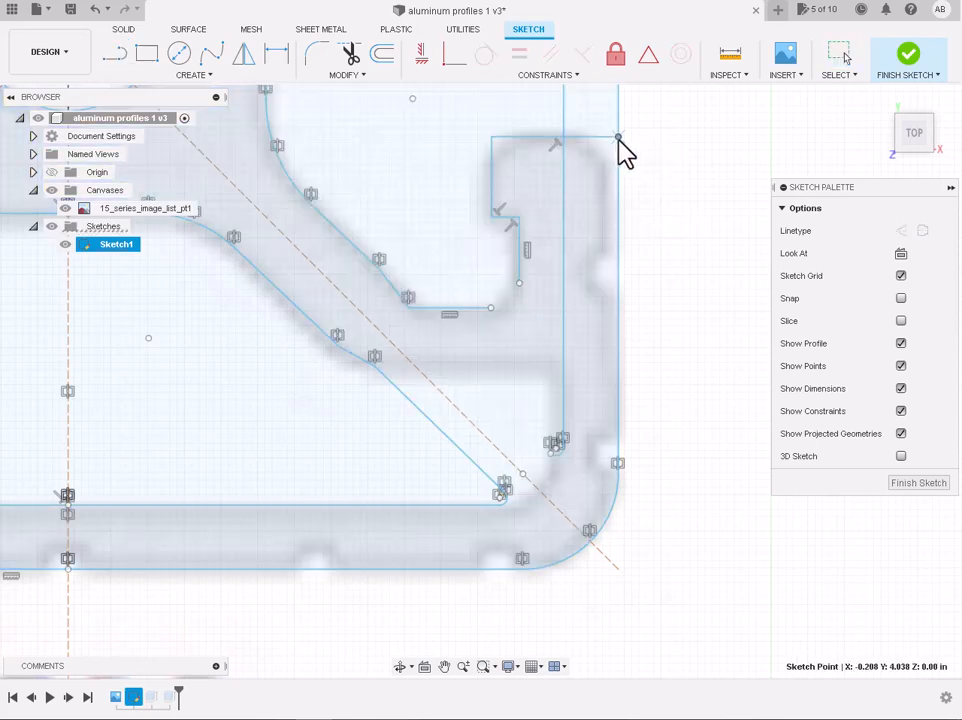
Trim the right cavity's inner vertical line below the slot lip and delete the leftover corner arc at its lower end
{"action": "left_click", "coordinate": [350, 53]}
{"action": "left_click", "coordinate": [568, 277]}
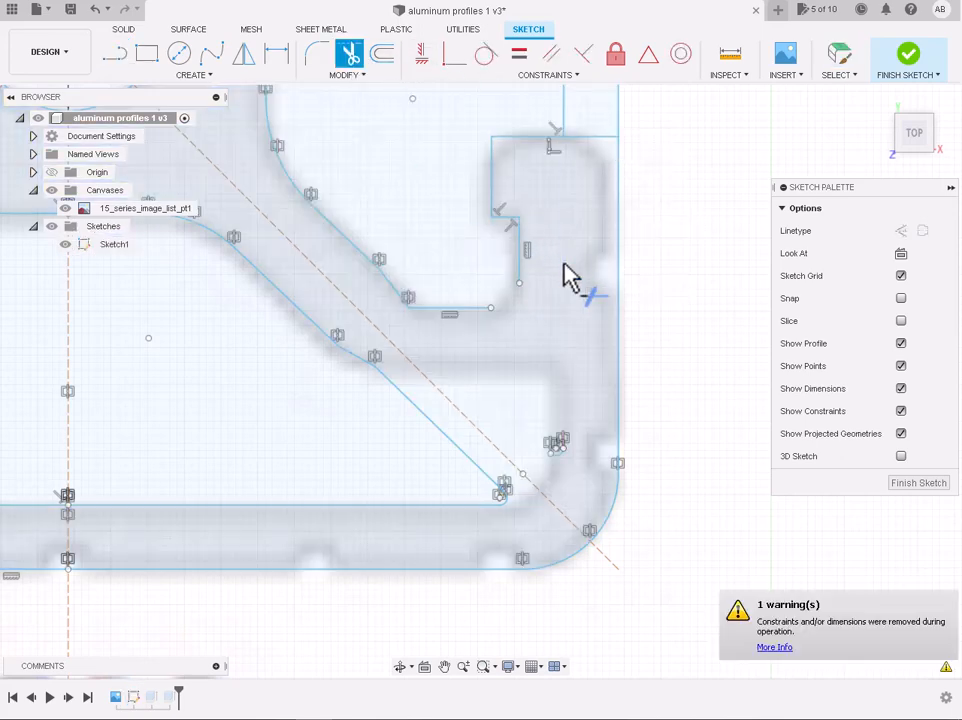
{"action": "key", "text": "Escape"}
{"action": "scroll", "coordinate": [558, 463], "scroll_direction": "up", "scroll_amount": 5}
{"action": "left_click", "coordinate": [555, 437]}
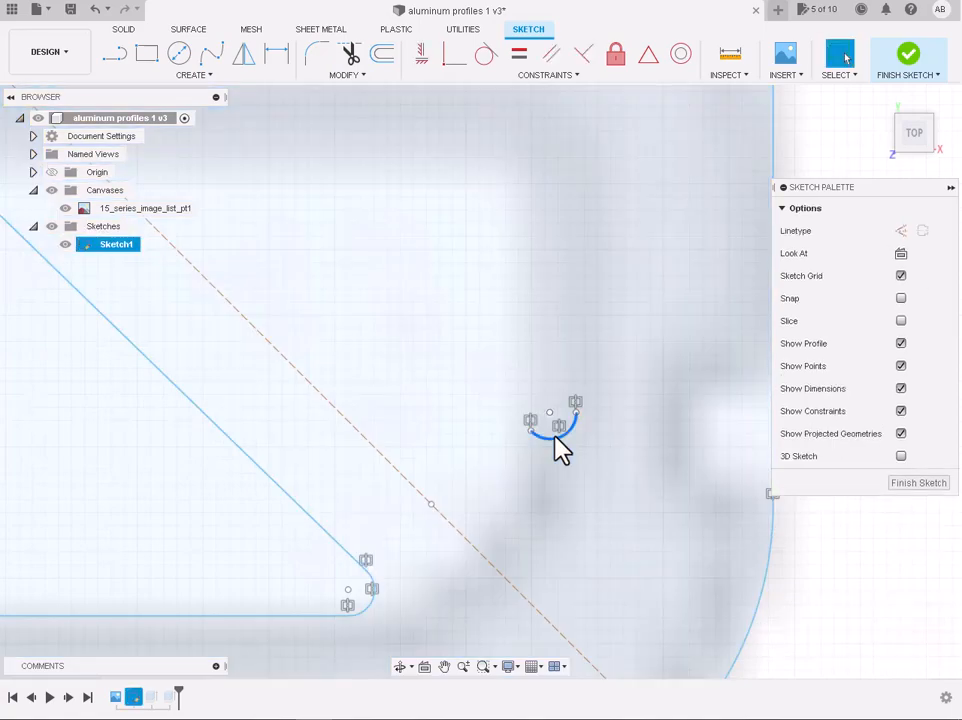
{"action": "key", "text": "Delete"}
Delete the leftover corner arcs at the outer end of the bottom cavity's lower line
{"action": "scroll", "coordinate": [555, 437], "scroll_direction": "down", "scroll_amount": 5}
{"action": "scroll", "coordinate": [562, 450], "scroll_direction": "down", "scroll_amount": 3}
{"action": "scroll", "coordinate": [365, 361], "scroll_direction": "up", "scroll_amount": 4}
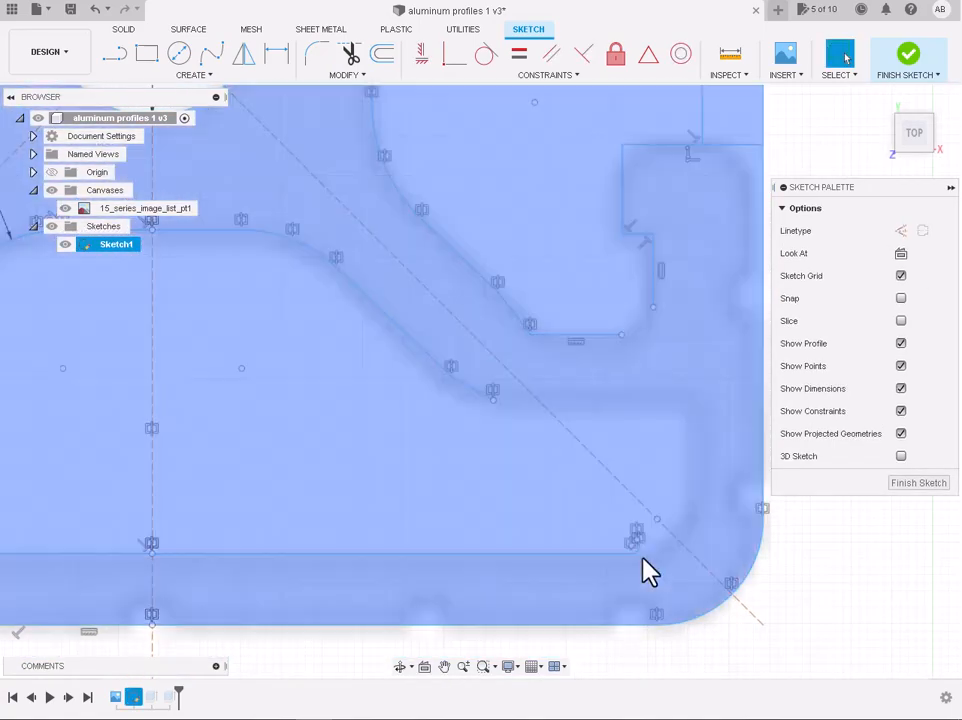
{"action": "scroll", "coordinate": [633, 548], "scroll_direction": "up", "scroll_amount": 5}
{"action": "left_click", "coordinate": [630, 540]}
{"action": "key", "text": "Delete"}
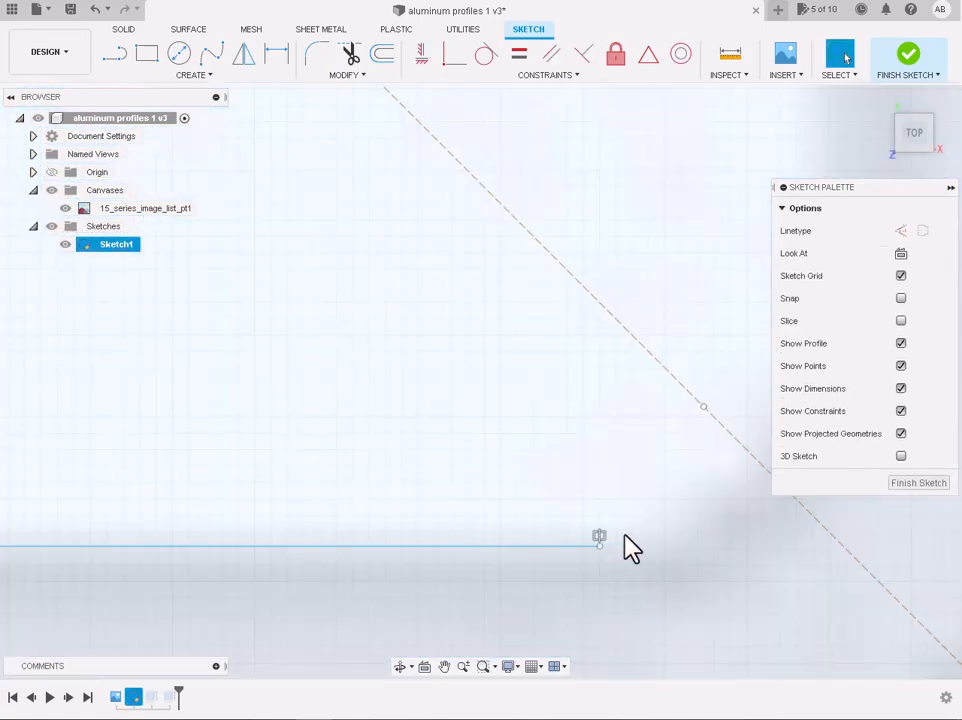
Draw a horizontal line about 0.10 in long along the right slot's upper edge, ending on the arc above the diagonal
{"action": "scroll", "coordinate": [630, 548], "scroll_direction": "down", "scroll_amount": 5}
{"action": "scroll", "coordinate": [630, 548], "scroll_direction": "down", "scroll_amount": 5}
{"action": "scroll", "coordinate": [633, 204], "scroll_direction": "up", "scroll_amount": 5}
{"action": "left_click", "coordinate": [629, 204]}
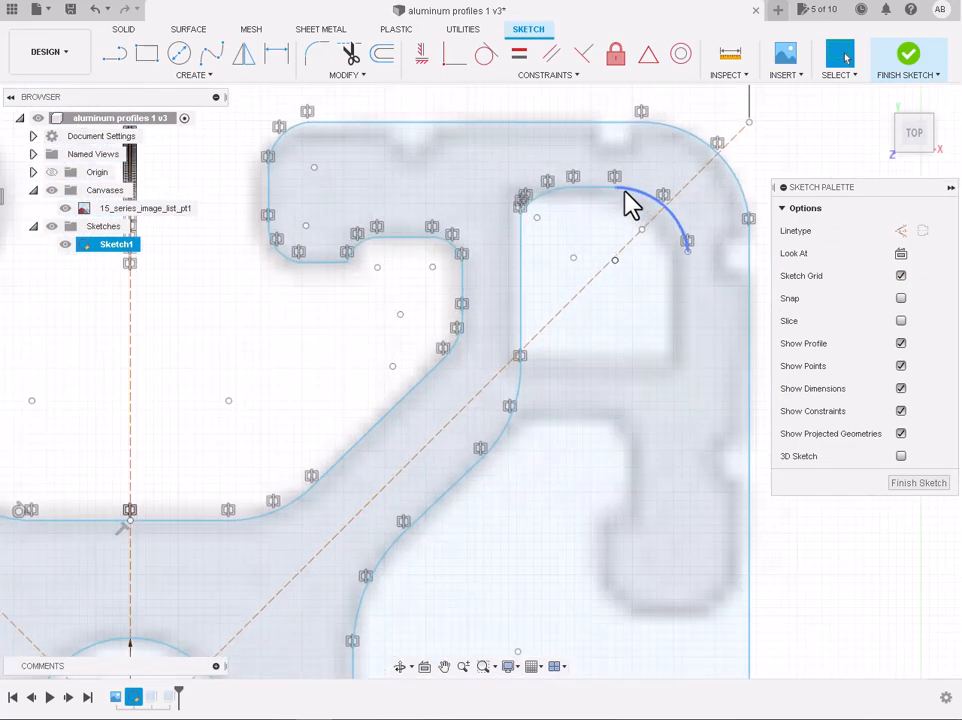
{"action": "key", "text": "Delete"}
{"action": "left_click", "coordinate": [522, 396]}
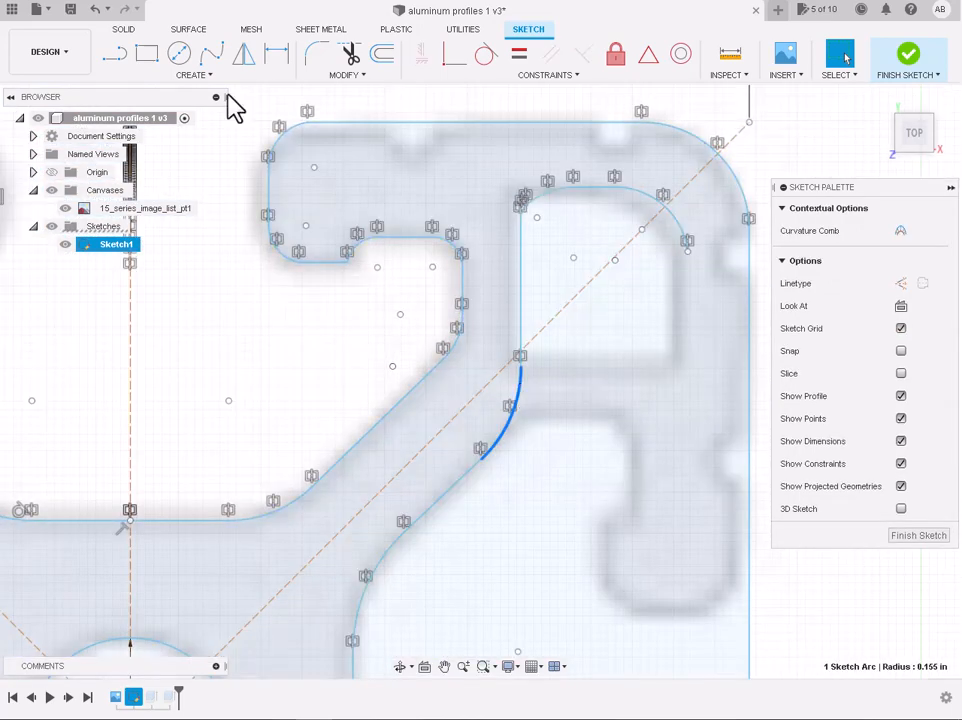
{"action": "key", "text": "l"}
{"action": "left_click", "coordinate": [593, 417]}
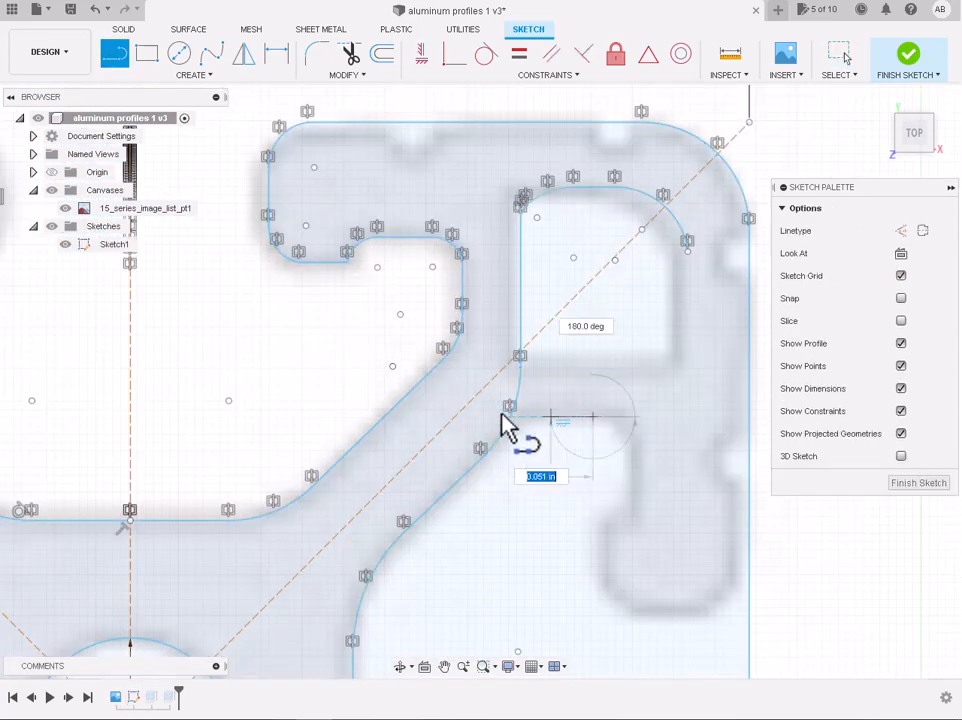
{"action": "key", "text": "Escape"}
{"action": "key", "text": "Escape"}
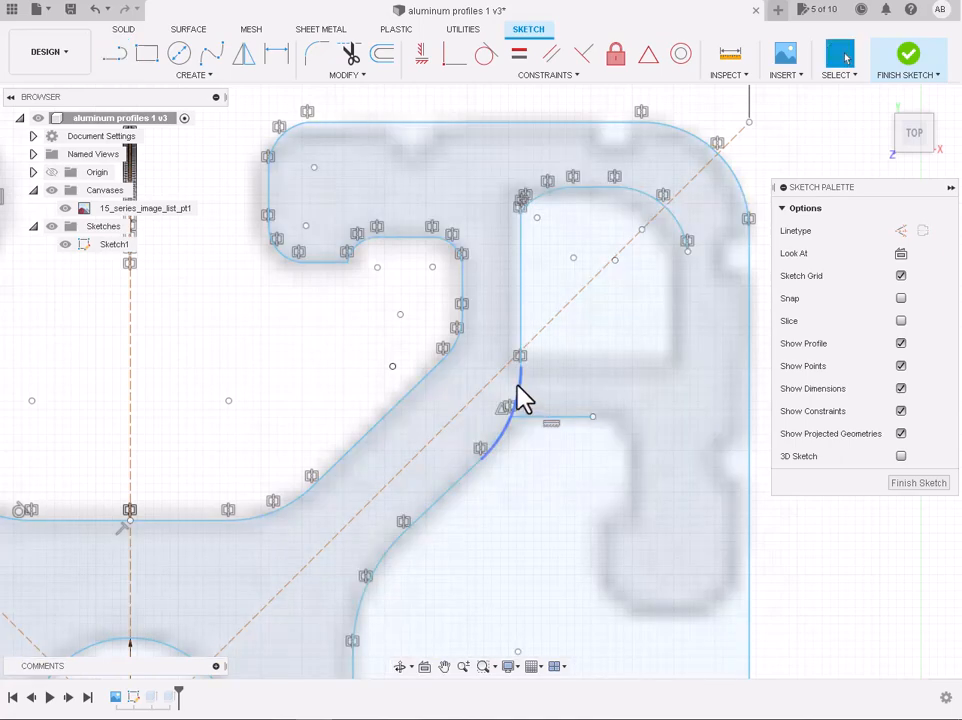
Trim the arc above the new horizontal line and delete the connected leftover cavity curves in the upper right corner
{"action": "key", "text": "t"}
{"action": "left_click", "coordinate": [520, 400]}
{"action": "key", "text": "Escape"}
{"action": "double_click", "coordinate": [520, 261]}
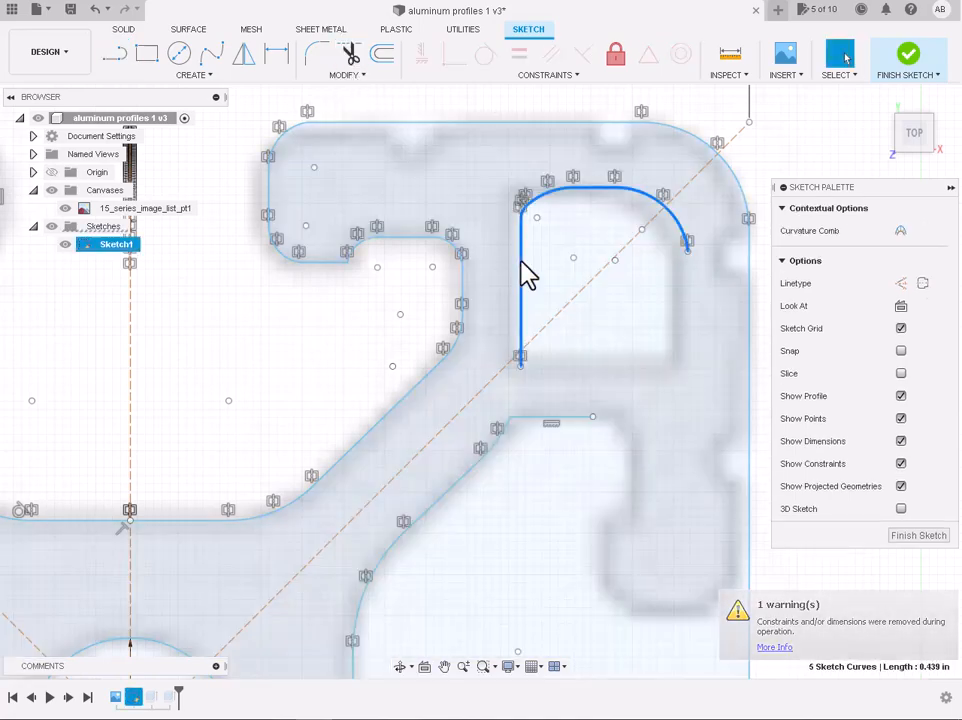
{"action": "key", "text": "Delete"}
{"action": "scroll", "coordinate": [523, 262], "scroll_direction": "down", "scroll_amount": 3}
{"action": "scroll", "coordinate": [630, 360], "scroll_direction": "up", "scroll_amount": 3}
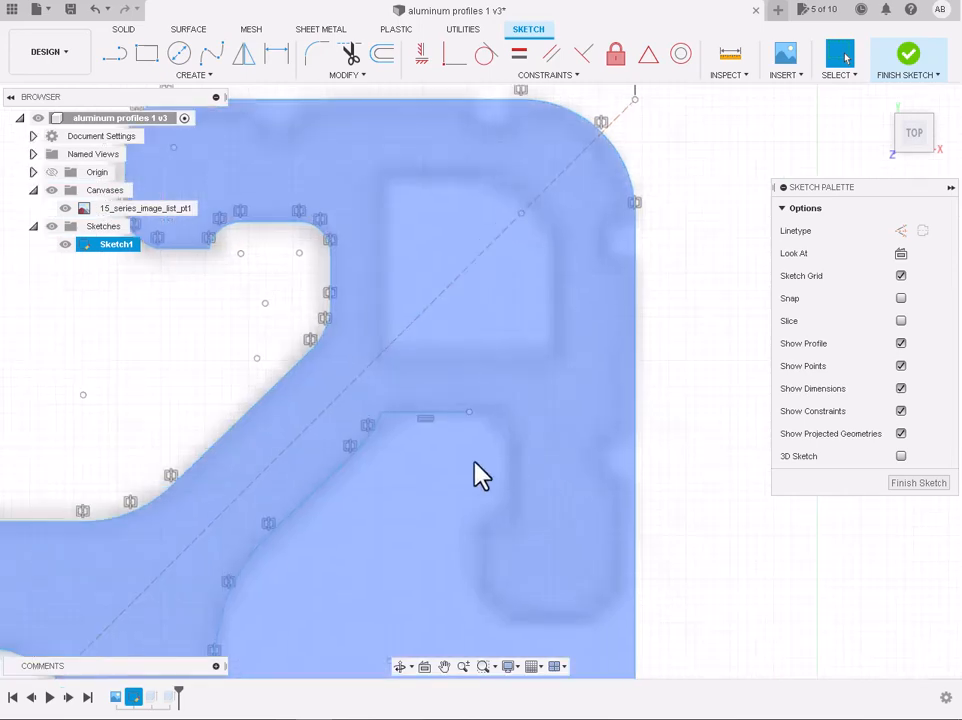
Fillet the corner between the slot's upper horizontal line and the trimmed arc with a 0.055 in radius
{"action": "left_click", "coordinate": [317, 54]}
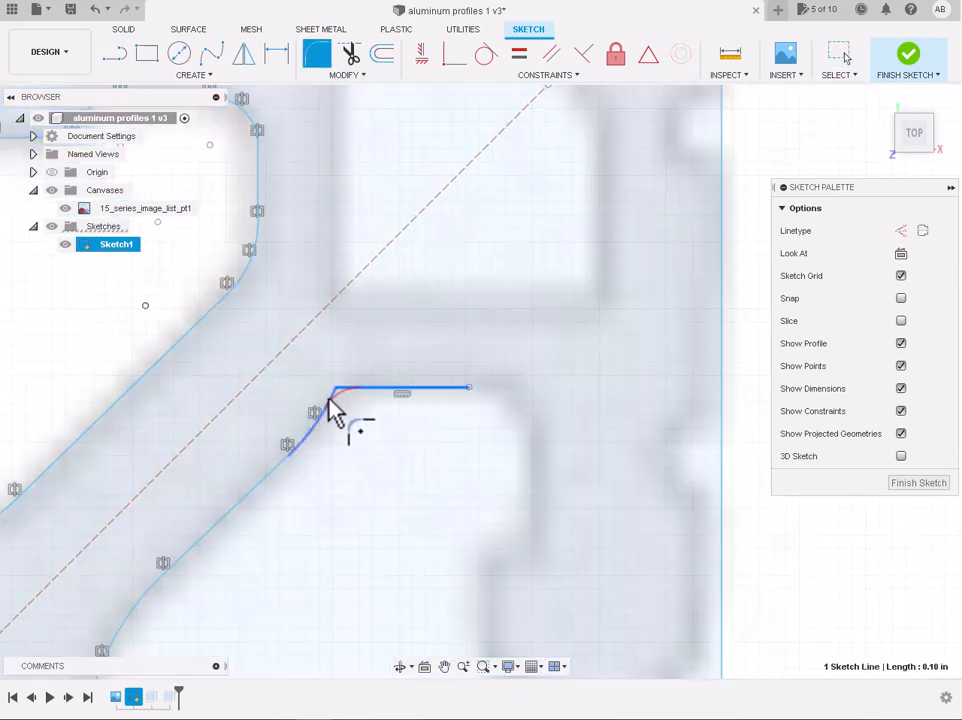
{"action": "left_click", "coordinate": [336, 390]}
{"action": "key", "text": "Return"}
{"action": "scroll", "coordinate": [344, 397], "scroll_direction": "down", "scroll_amount": 3}
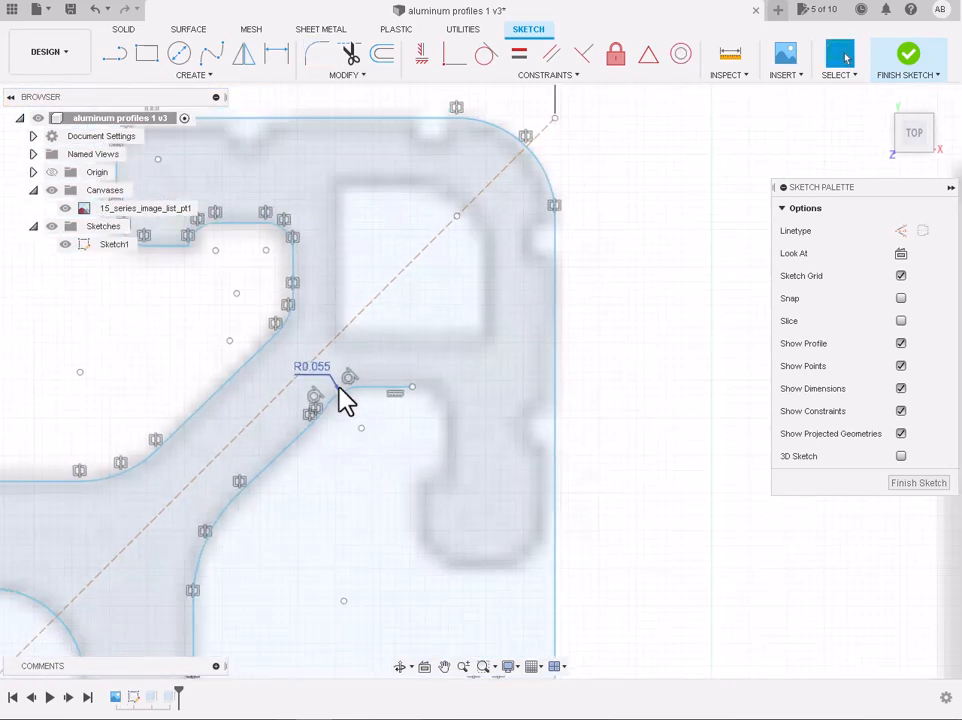
Draw a square about 0.203 in wide over the upper right cavity and fillet its outer corner to 0.11 in
{"action": "left_click", "coordinate": [146, 53]}
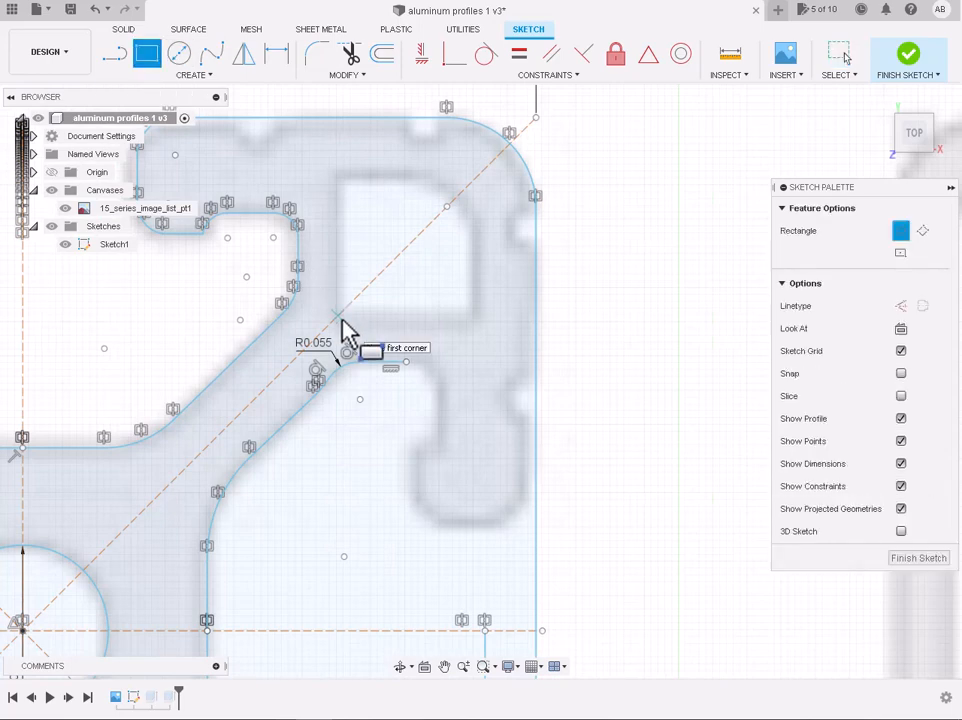
{"action": "left_click", "coordinate": [338, 316]}
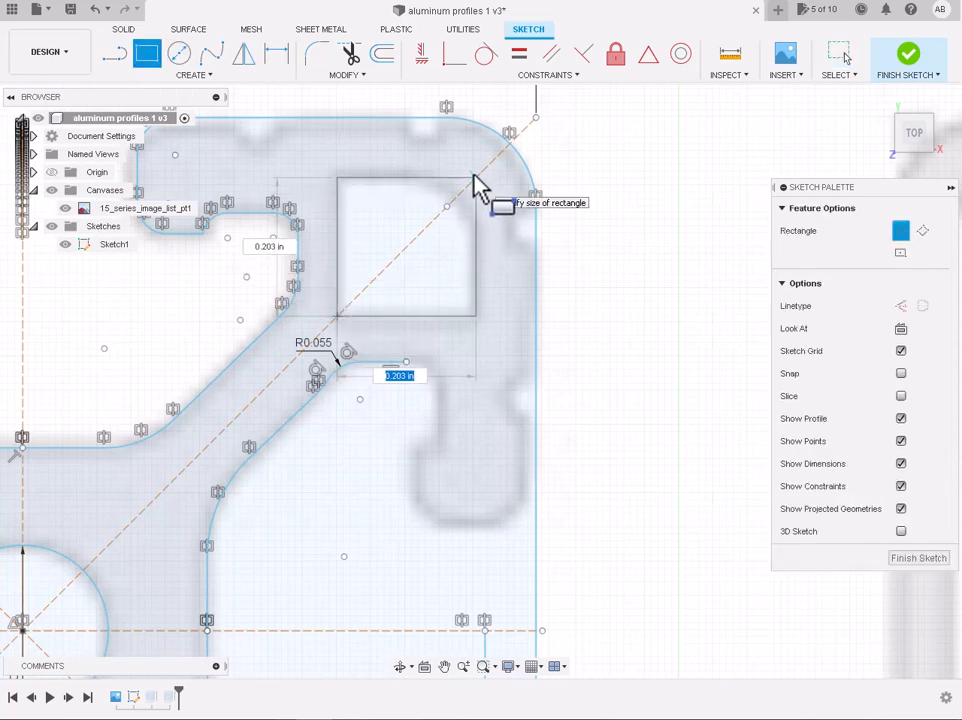
{"action": "left_click", "coordinate": [477, 182]}
{"action": "key", "text": "f"}
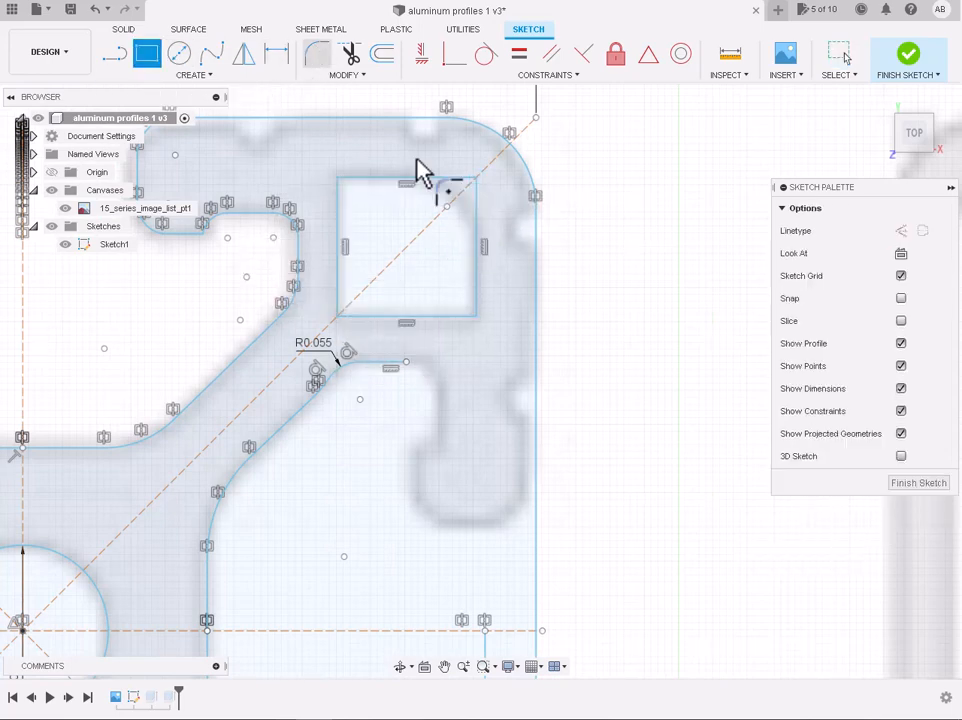
{"action": "left_click", "coordinate": [441, 180]}
{"action": "left_click", "coordinate": [471, 212]}
{"action": "left_click_drag", "start_coordinate": [467, 183], "coordinate": [453, 189]}
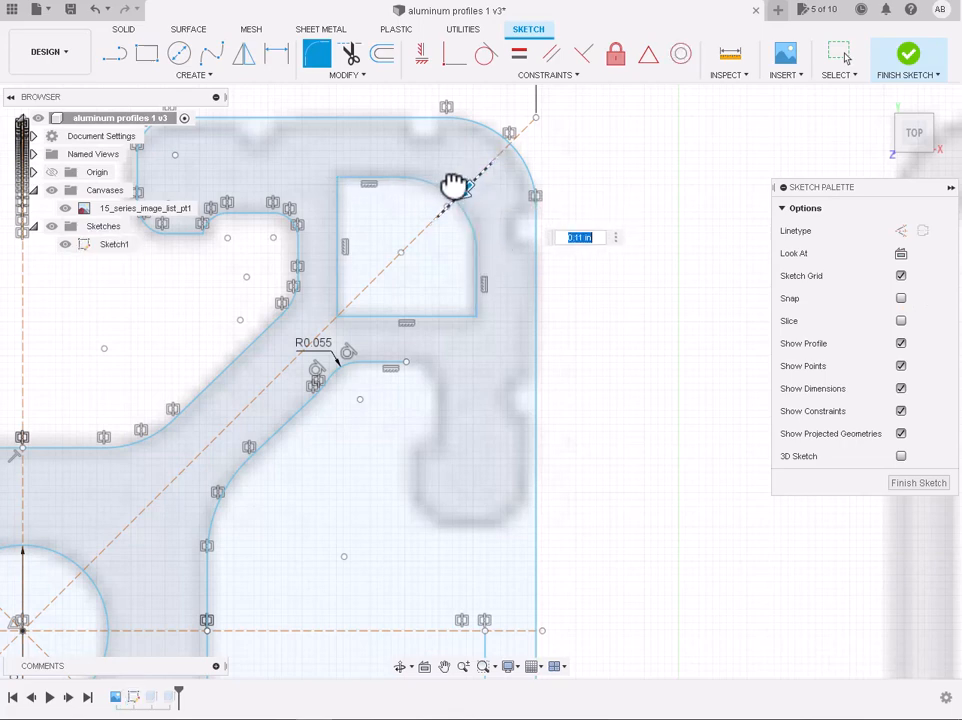
{"action": "key", "text": "Return"}
Draw a vertical line about 0.06 in long along the neck of the right slot's upper lip
{"action": "scroll", "coordinate": [453, 189], "scroll_direction": "down", "scroll_amount": 4}
{"action": "scroll", "coordinate": [390, 370], "scroll_direction": "up", "scroll_amount": 5}
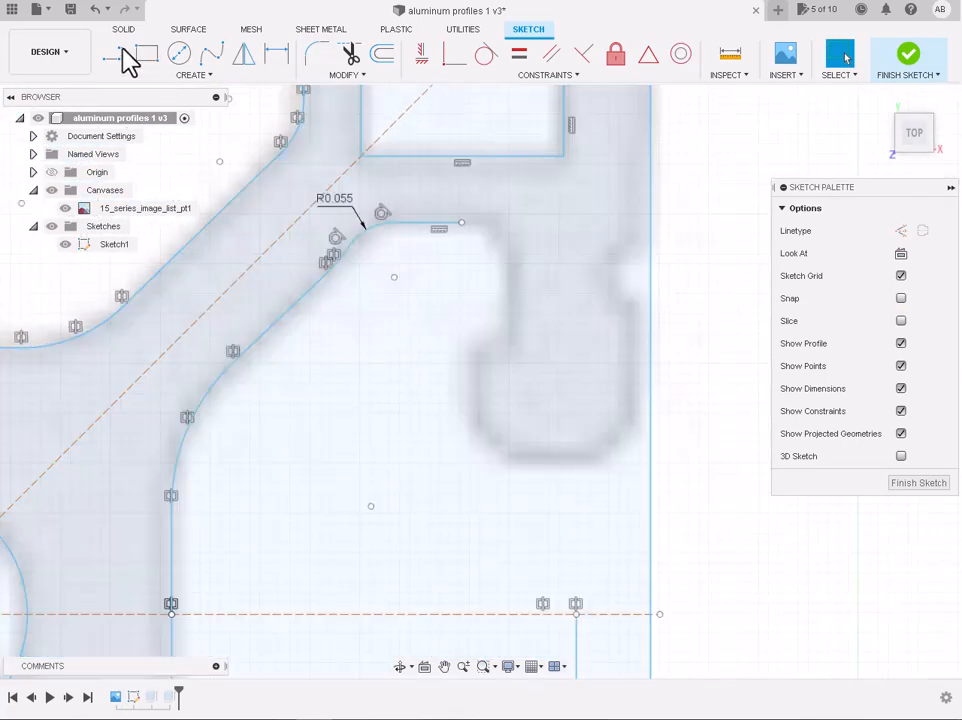
{"action": "left_click", "coordinate": [509, 259]}
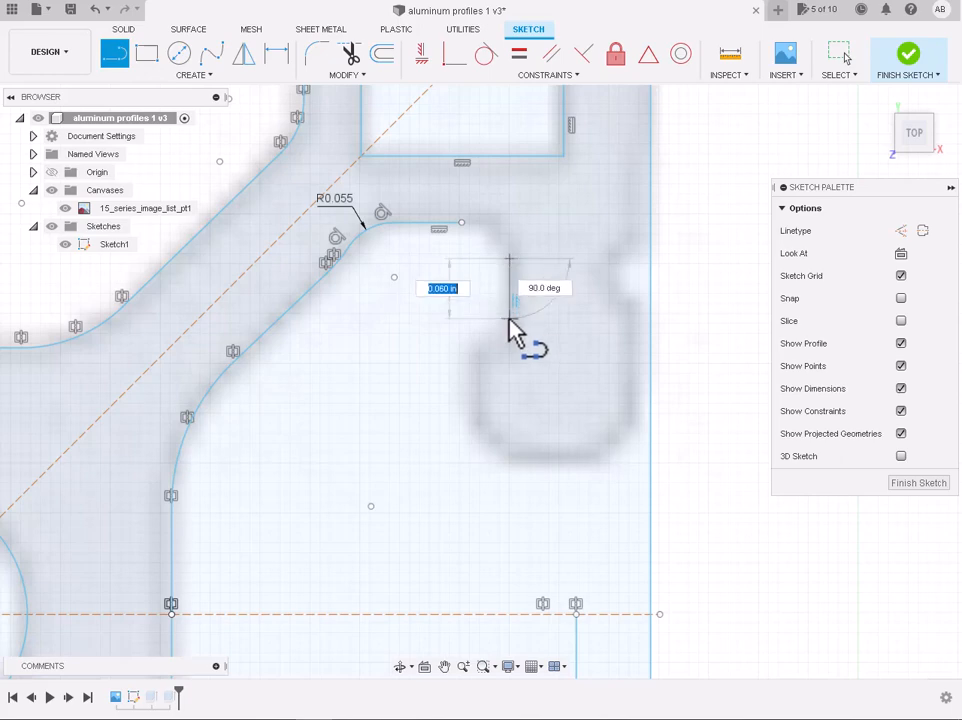
{"action": "left_click", "coordinate": [509, 321]}
{"action": "key", "text": "Escape"}
Join the slot's upper line to the vertical neck line with a three-point arc and add a second arc from its lower end
{"action": "left_click", "coordinate": [317, 55]}
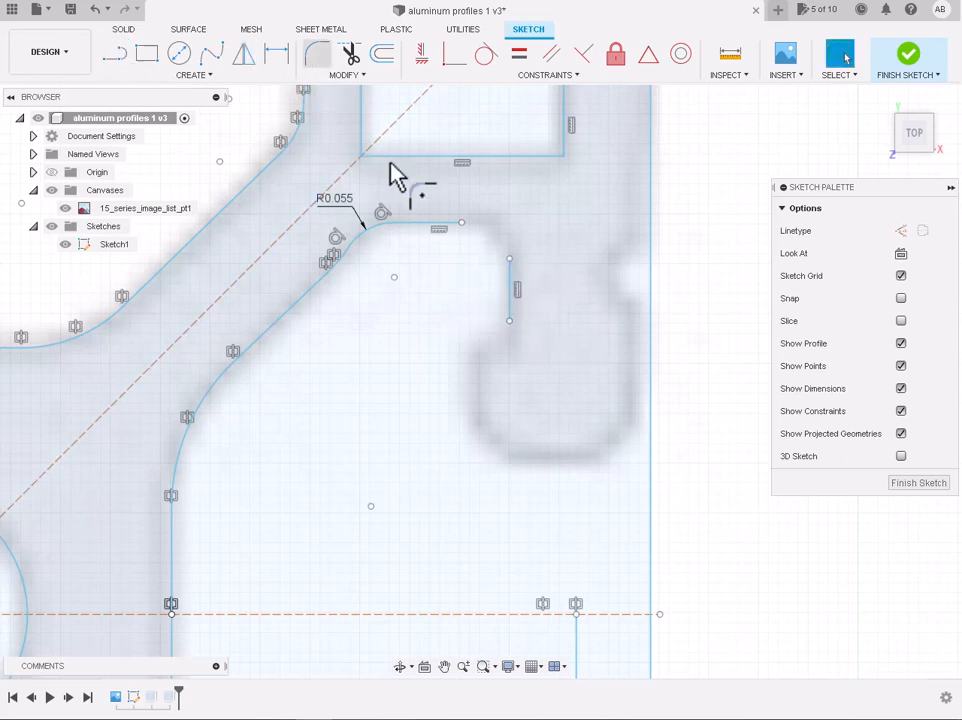
{"action": "left_click", "coordinate": [150, 76]}
{"action": "mouse_move", "coordinate": [140, 141]}
{"action": "left_click", "coordinate": [240, 141]}
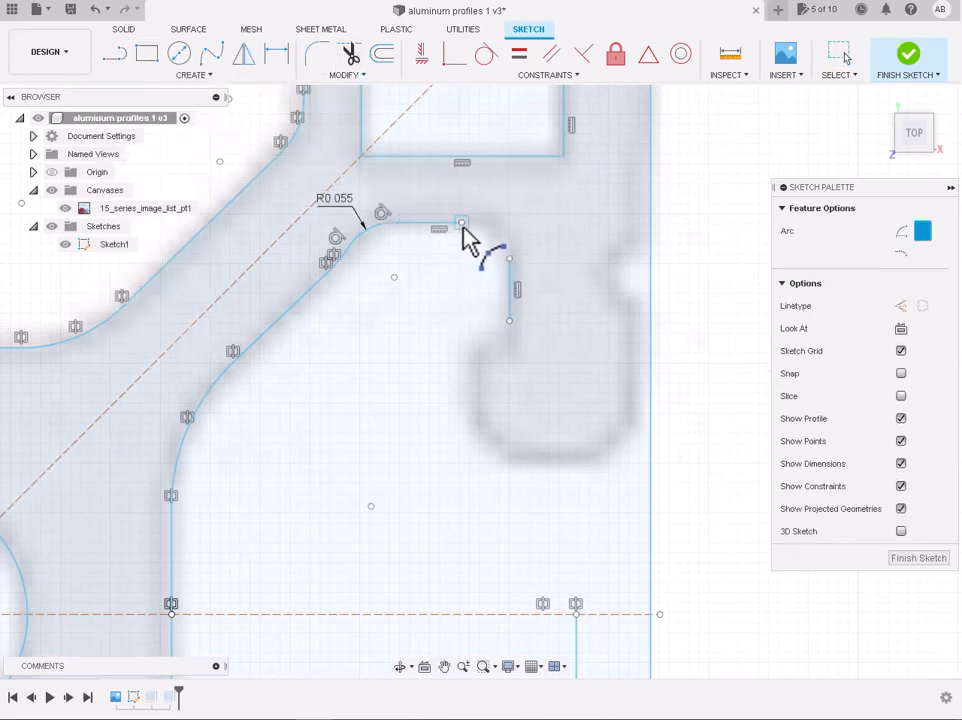
{"action": "left_click", "coordinate": [461, 222]}
{"action": "scroll", "coordinate": [500, 247], "scroll_direction": "up", "scroll_amount": 6}
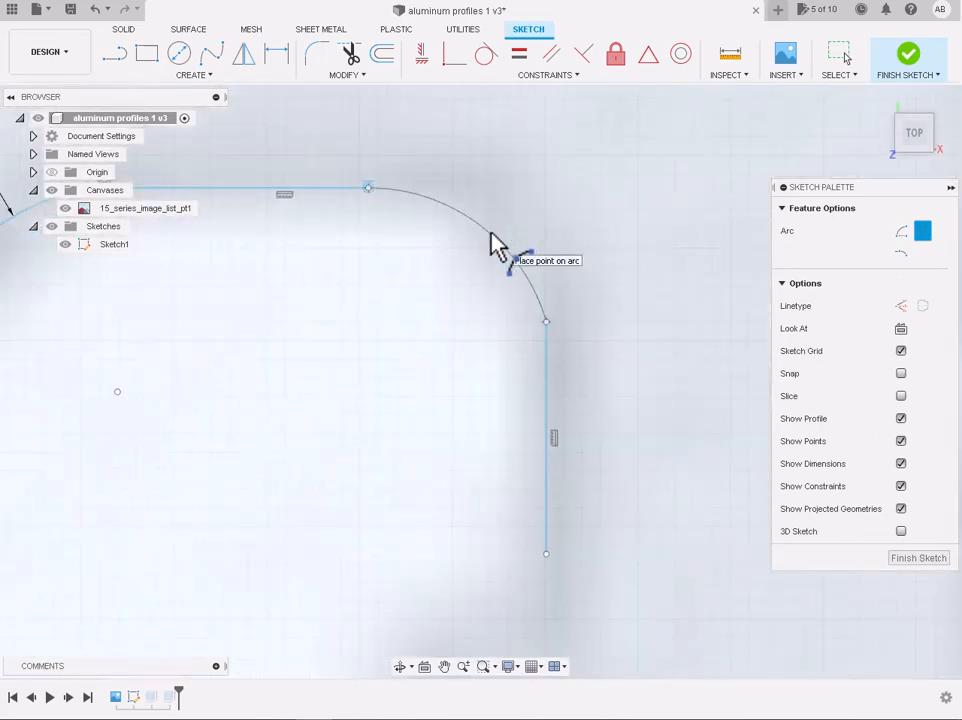
{"action": "scroll", "coordinate": [497, 247], "scroll_direction": "down", "scroll_amount": 5}
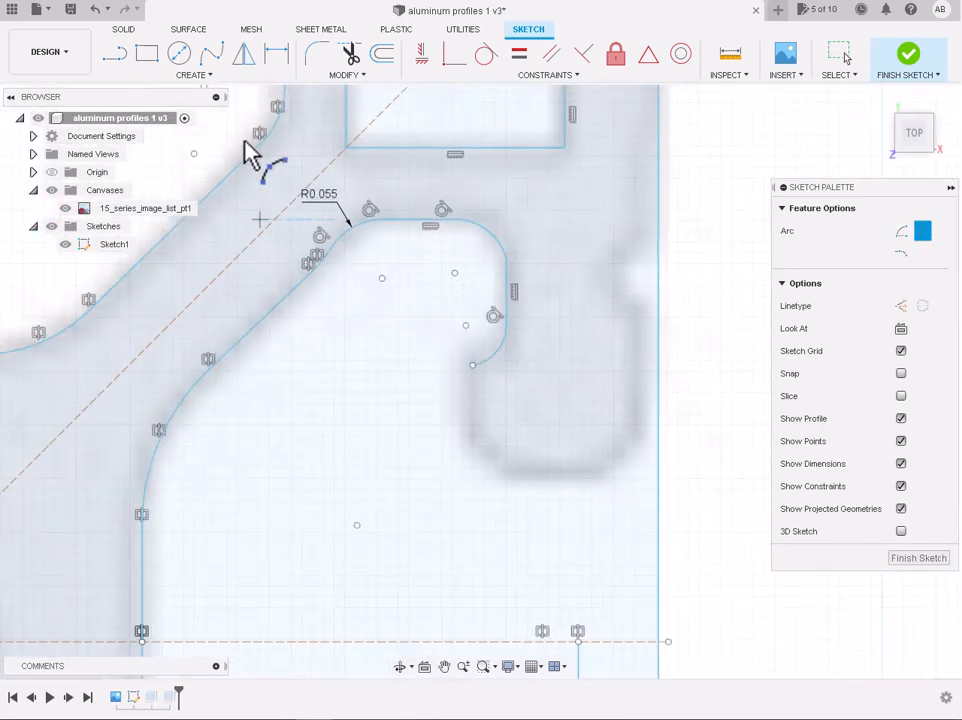
Trace the upper lip's inner edge with a vertical line and its lower edge with a horizontal line, joined by a three-point arc
{"action": "key", "text": "l"}
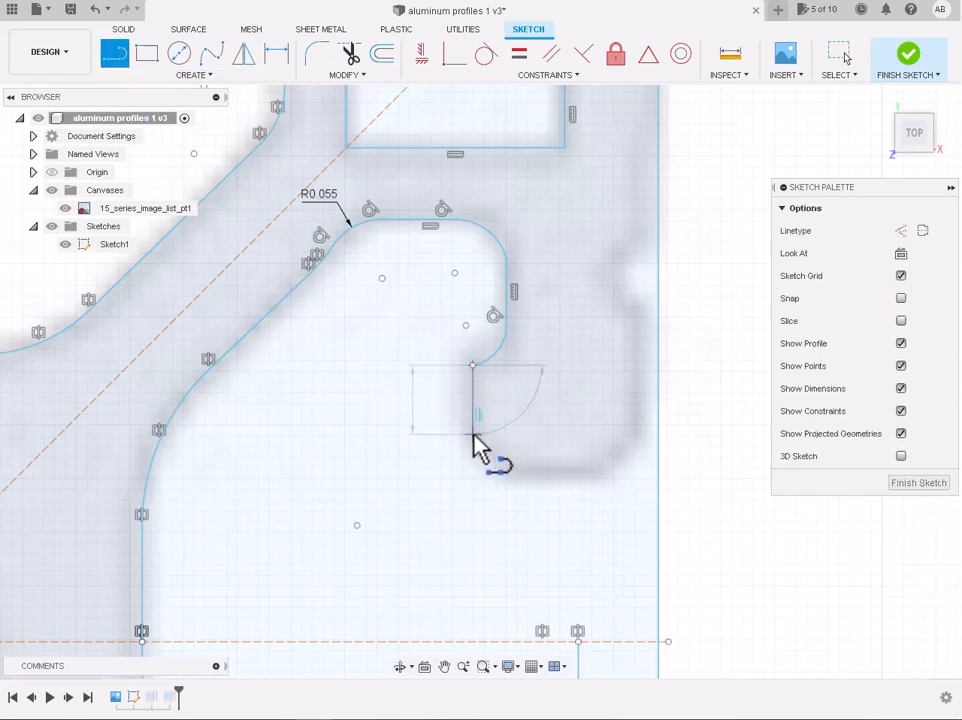
{"action": "left_click", "coordinate": [473, 434]}
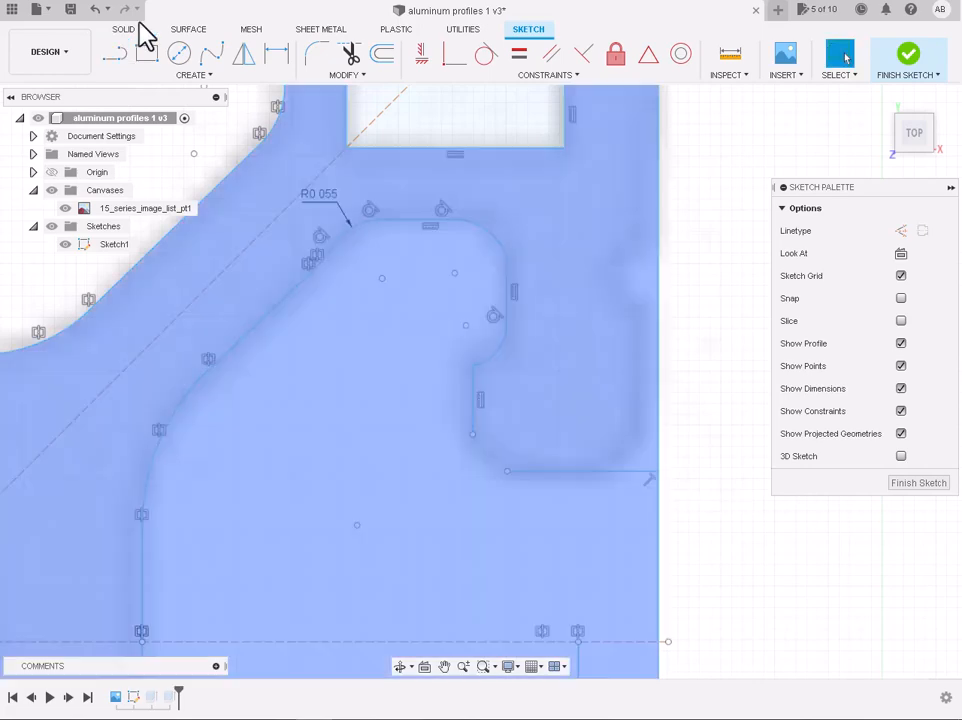
{"action": "left_click", "coordinate": [170, 76]}
{"action": "mouse_move", "coordinate": [150, 141]}
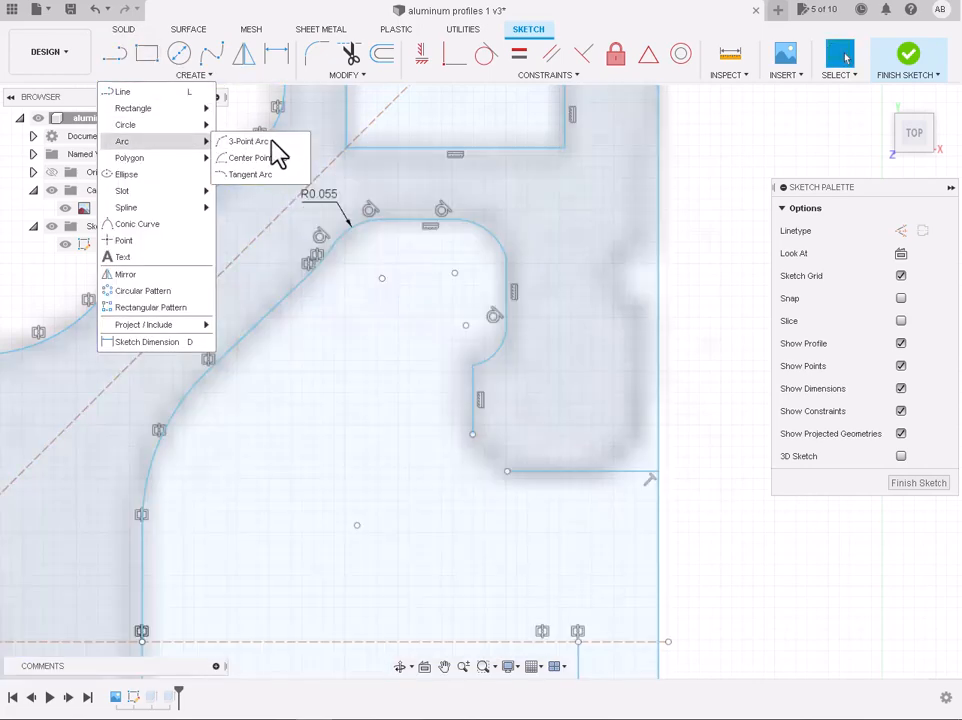
{"action": "left_click", "coordinate": [250, 141]}
{"action": "left_click", "coordinate": [507, 471]}
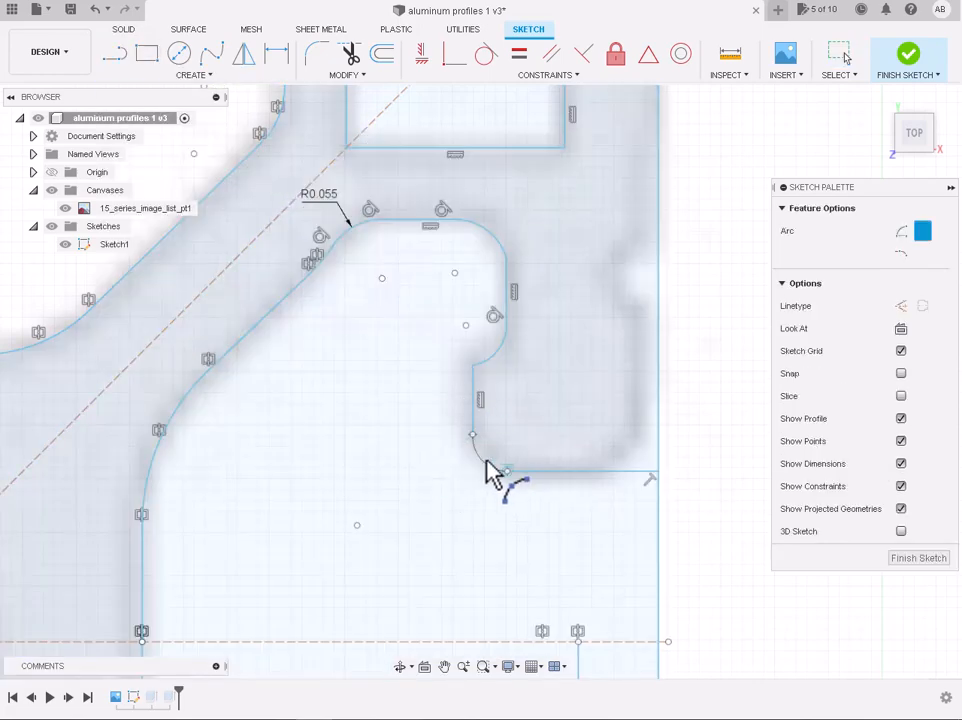
{"action": "scroll", "coordinate": [487, 460], "scroll_direction": "up", "scroll_amount": 5}
{"action": "left_click", "coordinate": [487, 460]}
{"action": "scroll", "coordinate": [487, 460], "scroll_direction": "down", "scroll_amount": 5}
{"action": "scroll", "coordinate": [487, 460], "scroll_direction": "down", "scroll_amount": 1}
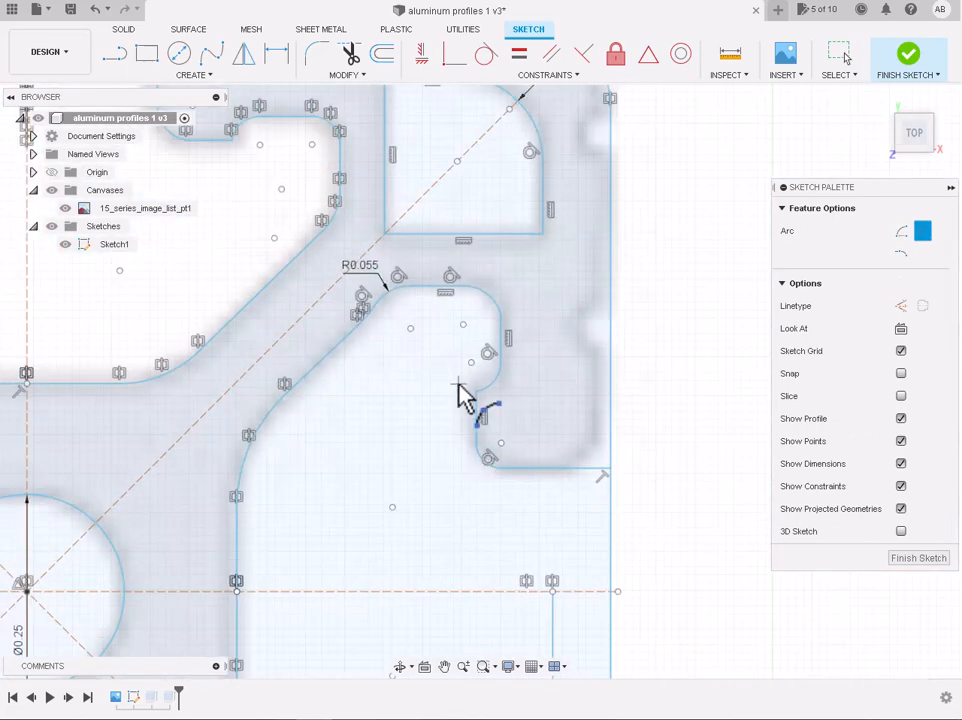
Fillet the corner between the neck arc and the upper lip's inner vertical line with a 0.01 in radius
{"action": "scroll", "coordinate": [459, 381], "scroll_direction": "up", "scroll_amount": 5}
{"action": "left_click", "coordinate": [317, 54]}
{"action": "left_click", "coordinate": [526, 397]}
{"action": "left_click", "coordinate": [505, 420]}
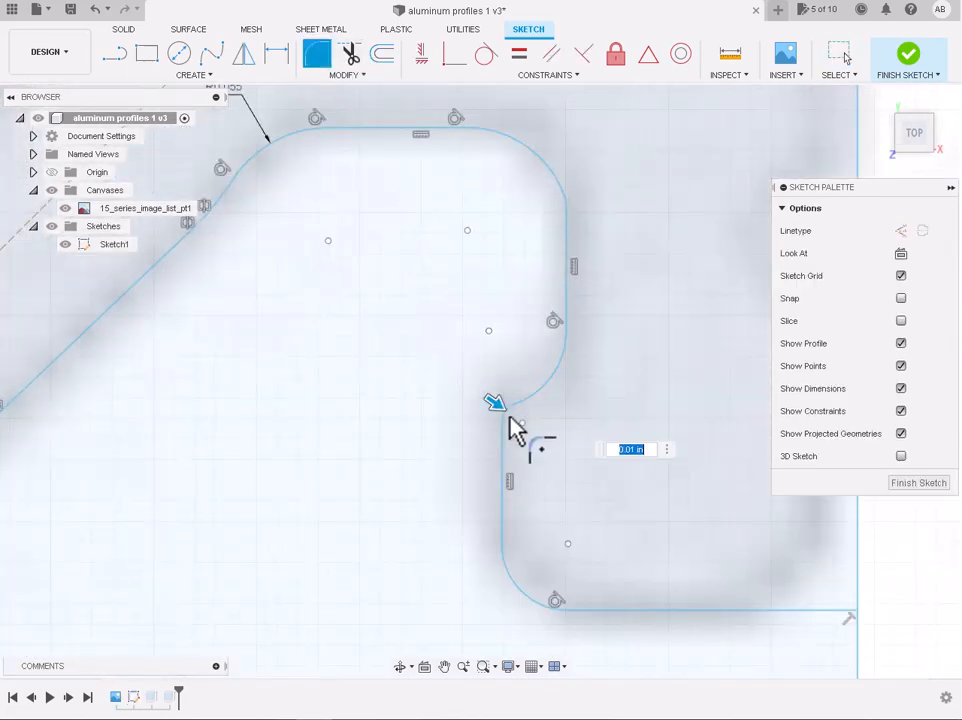
{"action": "key", "text": "Return"}
Trim the outer vertical line below the upper lip and fillet the lip's outer corner to 0.07 in
{"action": "scroll", "coordinate": [505, 419], "scroll_direction": "down", "scroll_amount": 5}
{"action": "scroll", "coordinate": [691, 512], "scroll_direction": "up", "scroll_amount": 3}
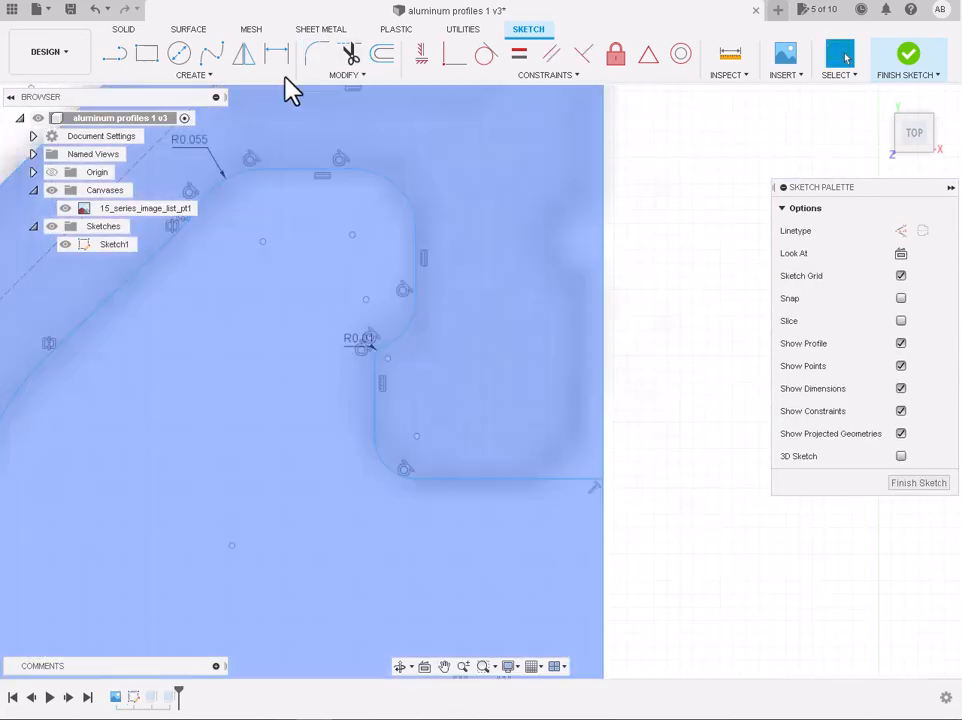
{"action": "left_click", "coordinate": [349, 54]}
{"action": "left_click", "coordinate": [601, 535]}
{"action": "left_click", "coordinate": [316, 54]}
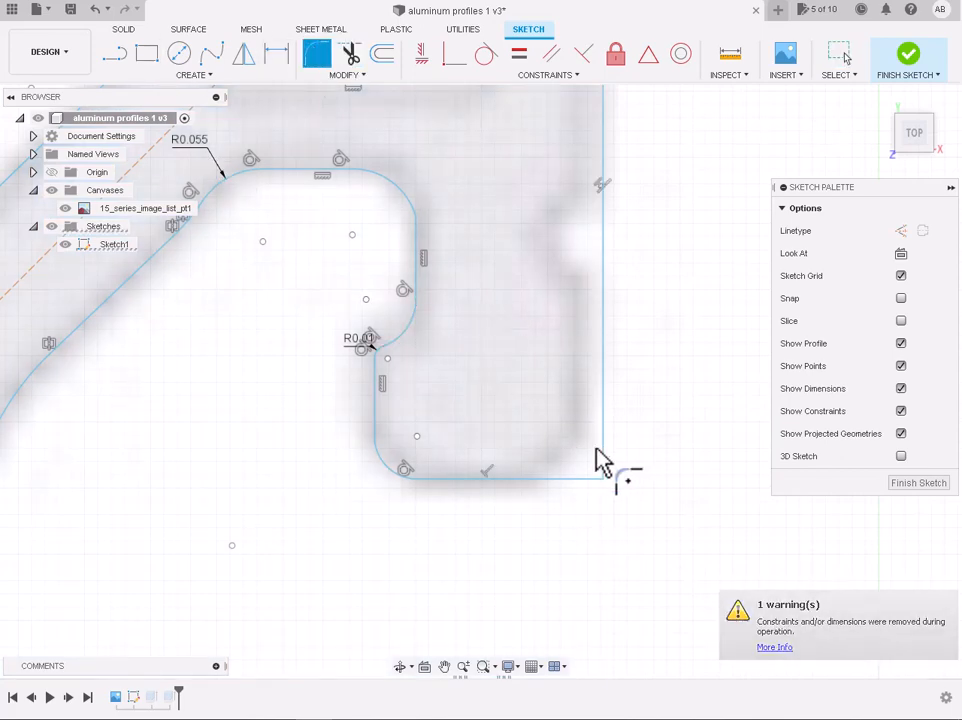
{"action": "left_click", "coordinate": [602, 448]}
{"action": "left_click", "coordinate": [582, 479]}
{"action": "left_click_drag", "start_coordinate": [591, 471], "coordinate": [579, 462]}
{"action": "key", "text": "Return"}
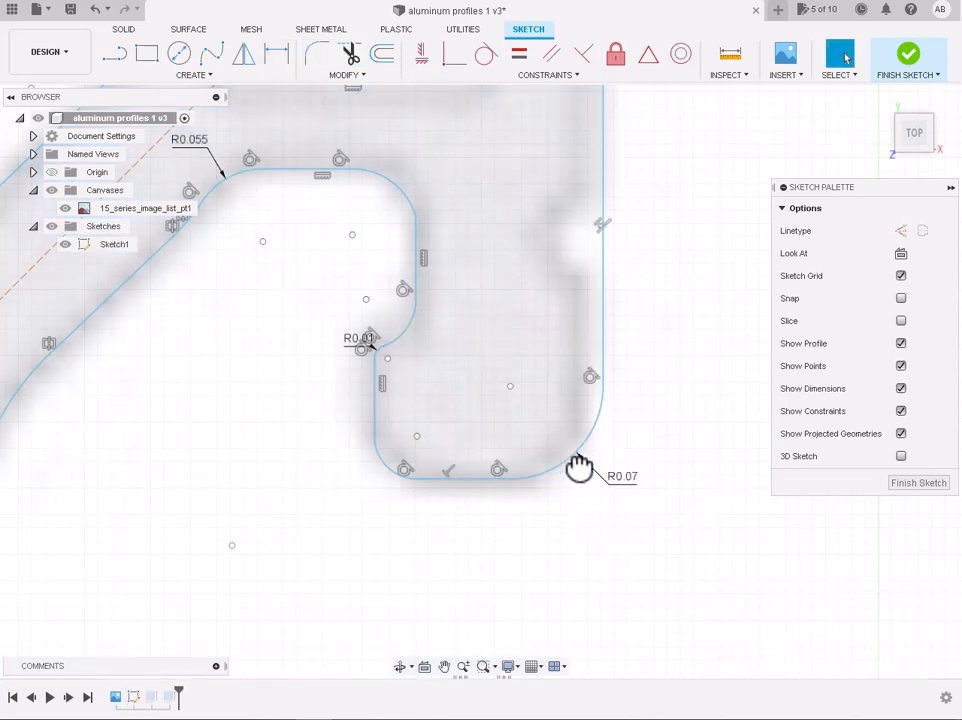
Delete the leftover inner vertical line below the centerline and trim the outer vertical line across the right slot's opening
{"action": "scroll", "coordinate": [586, 477], "scroll_direction": "down", "scroll_amount": 5}
{"action": "scroll", "coordinate": [616, 552], "scroll_direction": "up", "scroll_amount": 6}
{"action": "left_click", "coordinate": [496, 420]}
{"action": "key", "text": "Delete"}
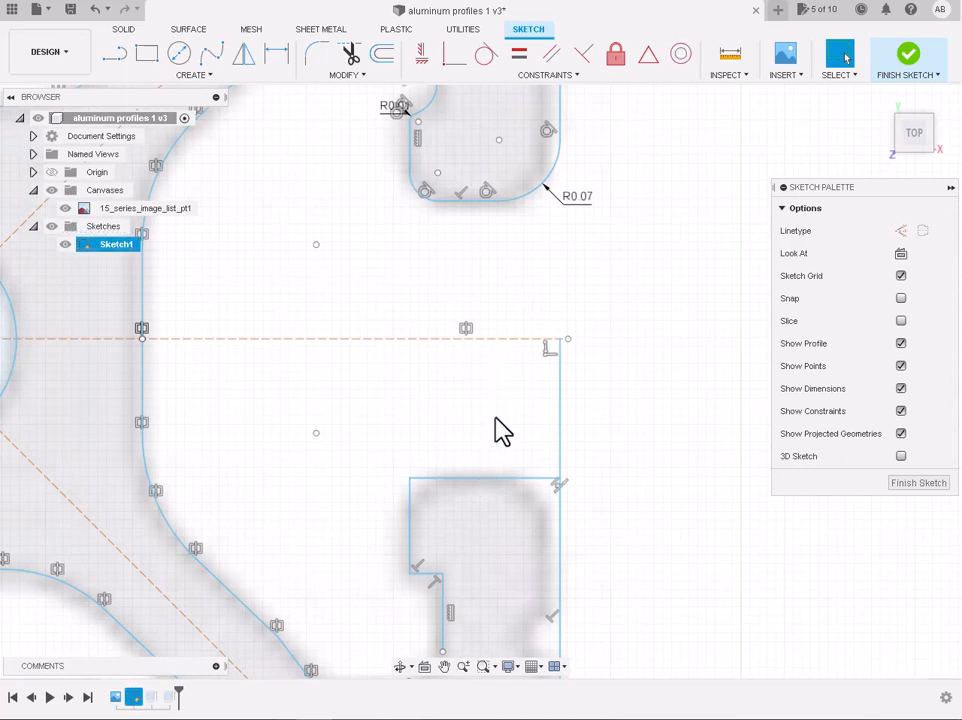
{"action": "left_click", "coordinate": [349, 54]}
{"action": "left_click", "coordinate": [561, 436]}
Fillet the outer corner of the right slot's lower lip to 0.07 in
{"action": "left_click", "coordinate": [316, 54]}
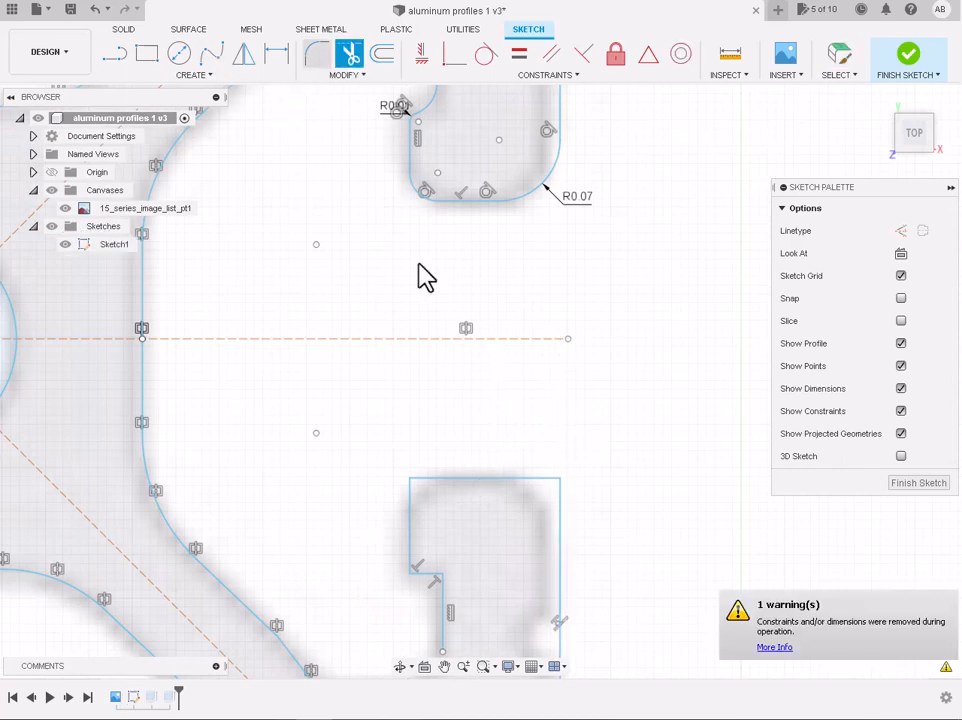
{"action": "left_click", "coordinate": [512, 479]}
{"action": "left_click", "coordinate": [562, 519]}
{"action": "type", "text": "0.0"}
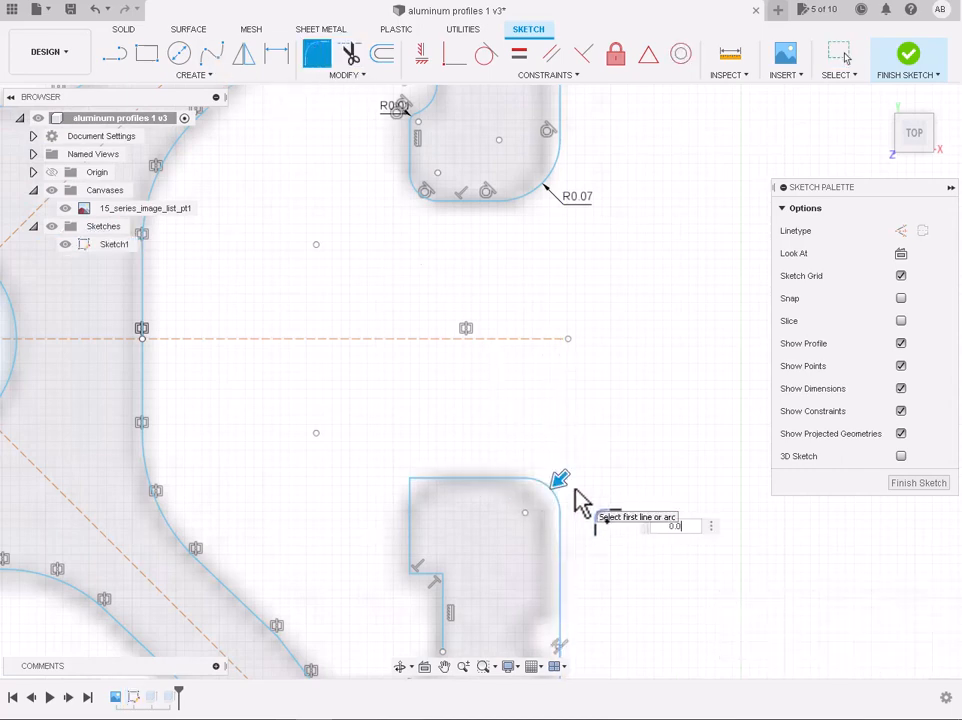
{"action": "type", "text": "7"}
{"action": "key", "text": "Return"}
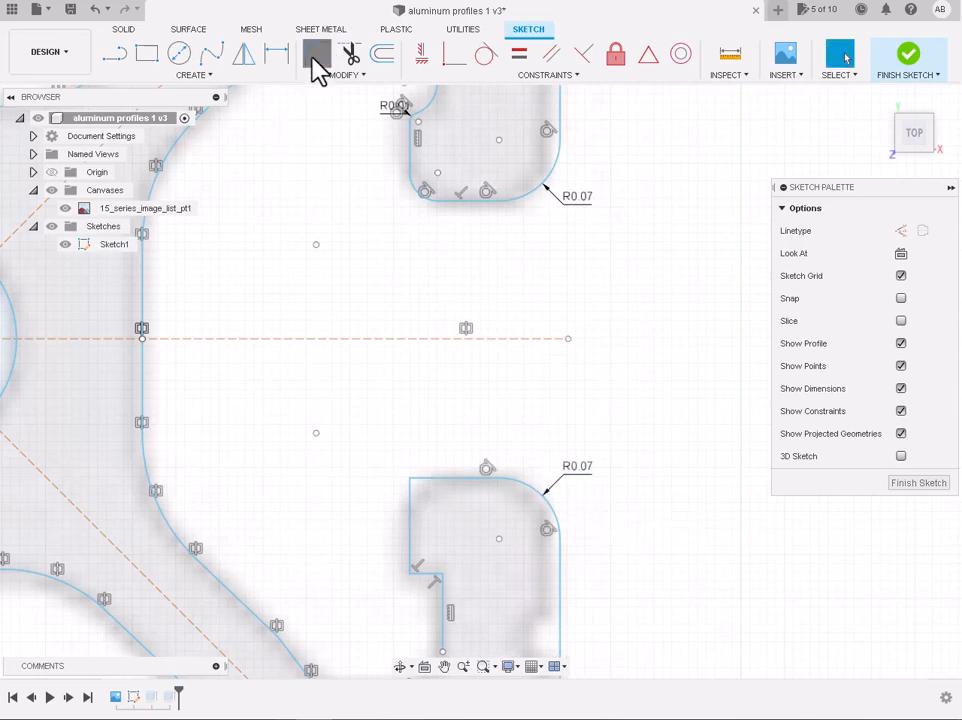
Fillet the inner tip corner of the right slot's lower lip to 0.05 in
{"action": "left_click", "coordinate": [313, 58]}
{"action": "left_click", "coordinate": [411, 498]}
{"action": "left_click", "coordinate": [426, 481]}
{"action": "left_click_drag", "start_coordinate": [411, 476], "coordinate": [416, 481]}
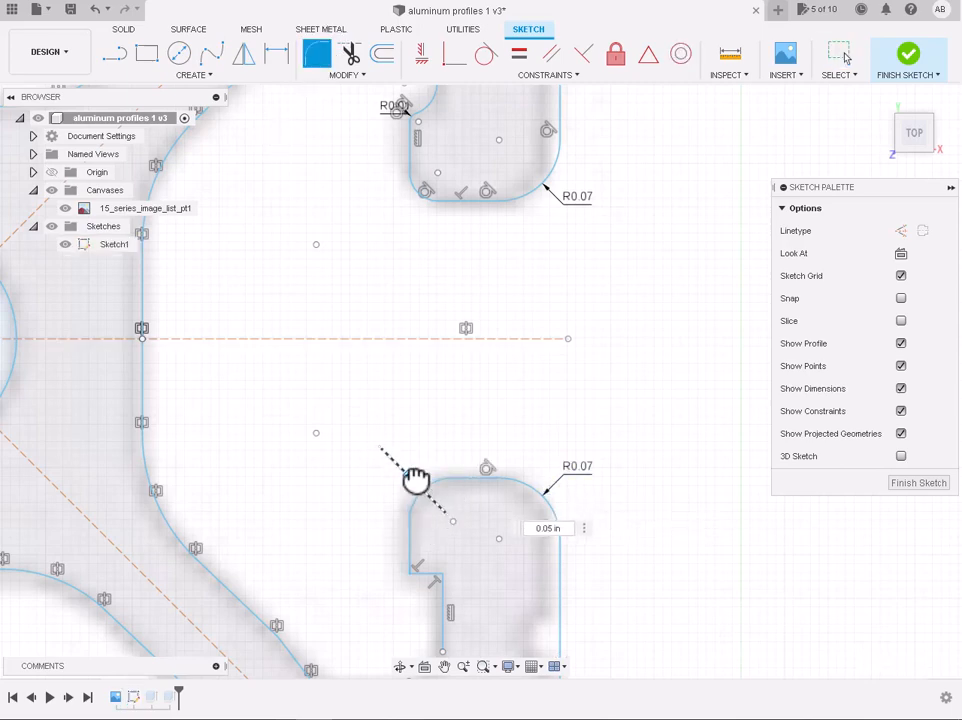
{"action": "key", "text": "Return"}
{"action": "scroll", "coordinate": [423, 615], "scroll_direction": "down", "scroll_amount": 2}
{"action": "scroll", "coordinate": [428, 603], "scroll_direction": "up", "scroll_amount": 3}
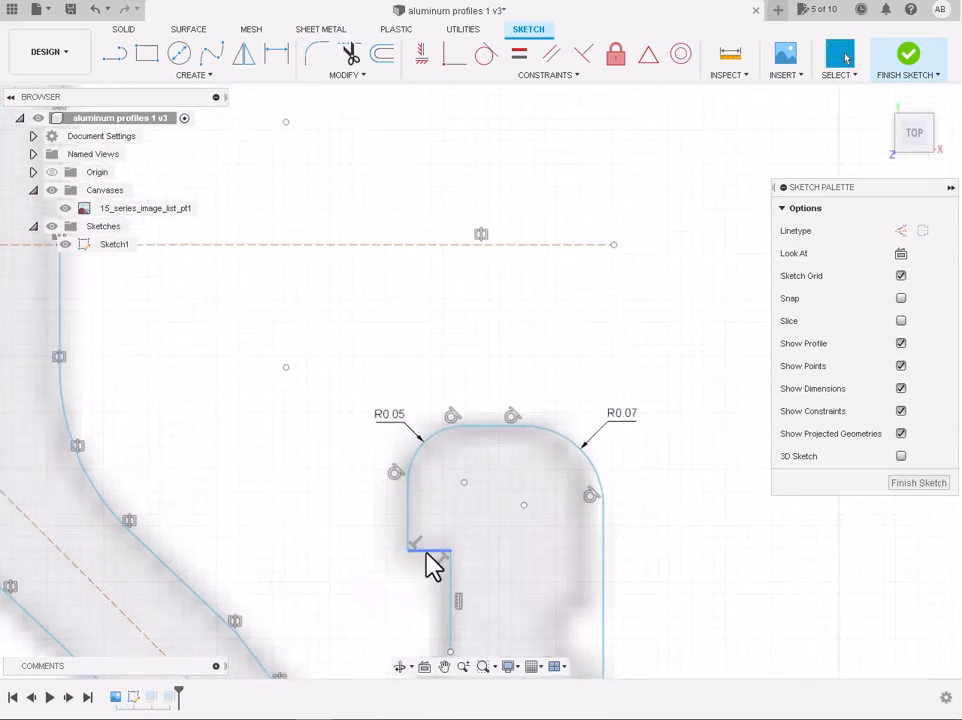
Replace the short horizontal step line under the right slot's lower lip with a three-point arc joining the two open endpoints
{"action": "left_click", "coordinate": [426, 551]}
{"action": "key", "text": "Delete"}
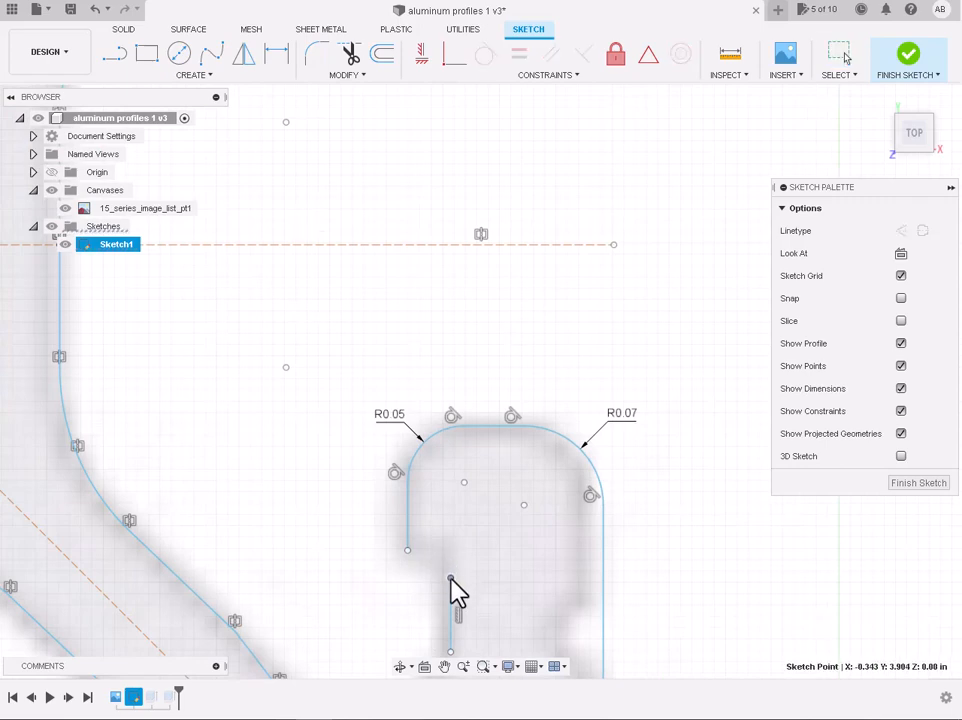
{"action": "left_click", "coordinate": [194, 75]}
{"action": "mouse_move", "coordinate": [200, 155]}
{"action": "left_click", "coordinate": [252, 141]}
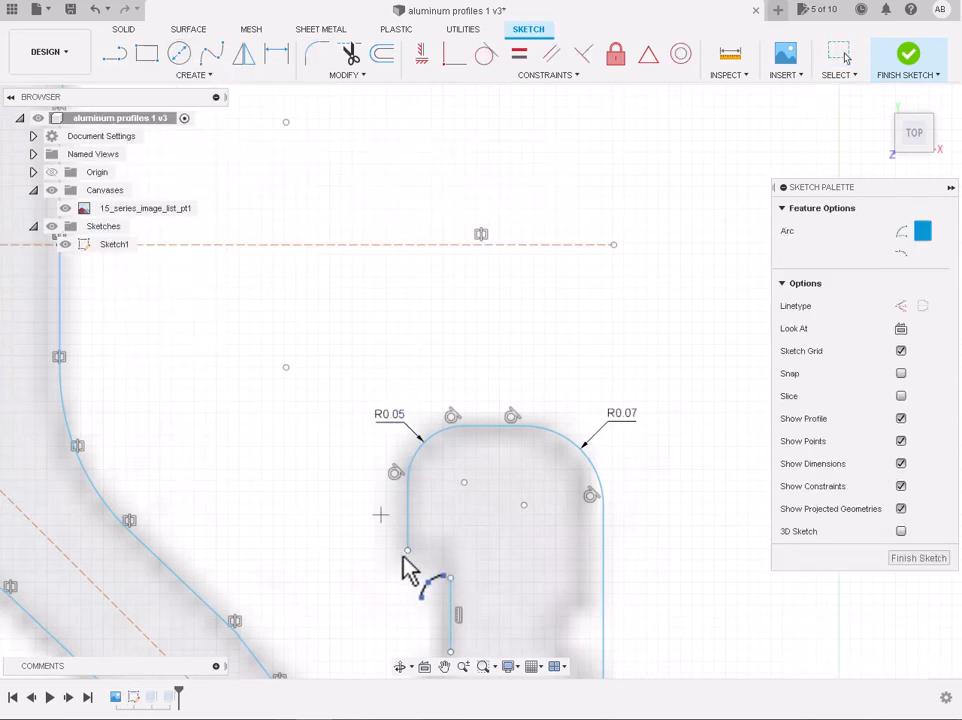
{"action": "scroll", "coordinate": [447, 575], "scroll_direction": "up", "scroll_amount": 4}
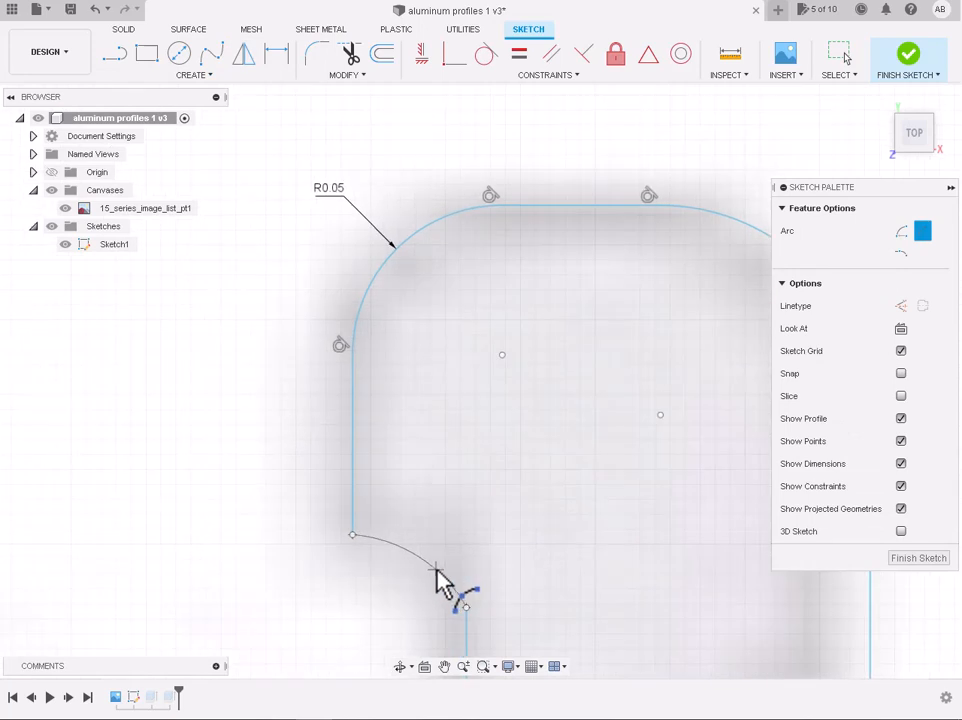
Fillet the corner between the lower lip's inner vertical line and the new arc to 0.01 in
{"action": "left_click", "coordinate": [317, 54]}
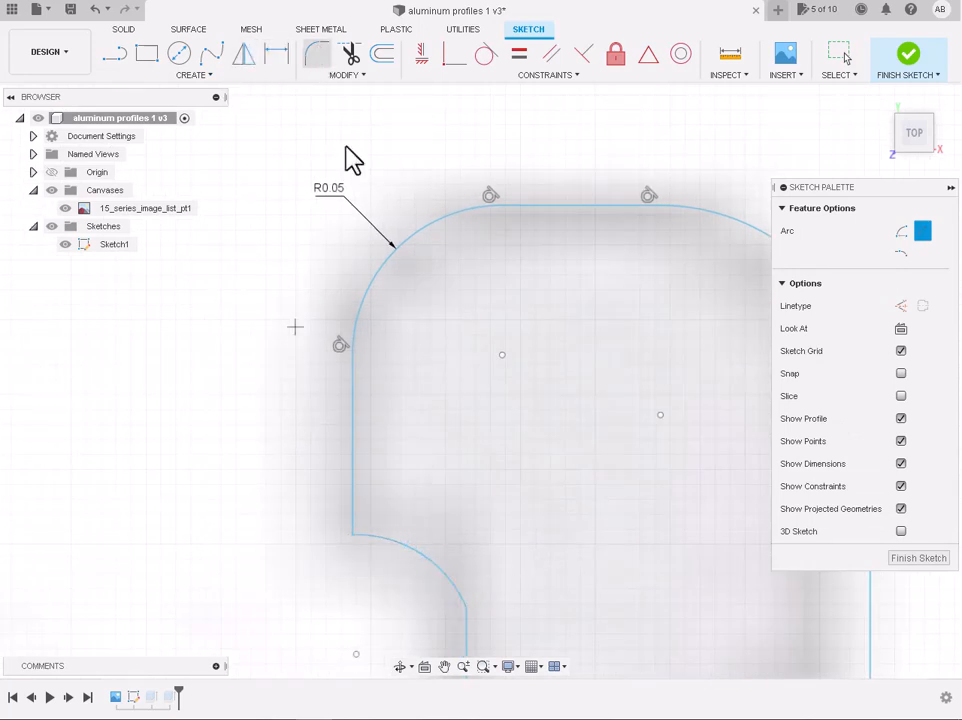
{"action": "left_click", "coordinate": [354, 533]}
{"action": "key", "text": "Return"}
Try to fillet the corner where the arc meets the slot's inner vertical line
{"action": "left_click", "coordinate": [465, 608]}
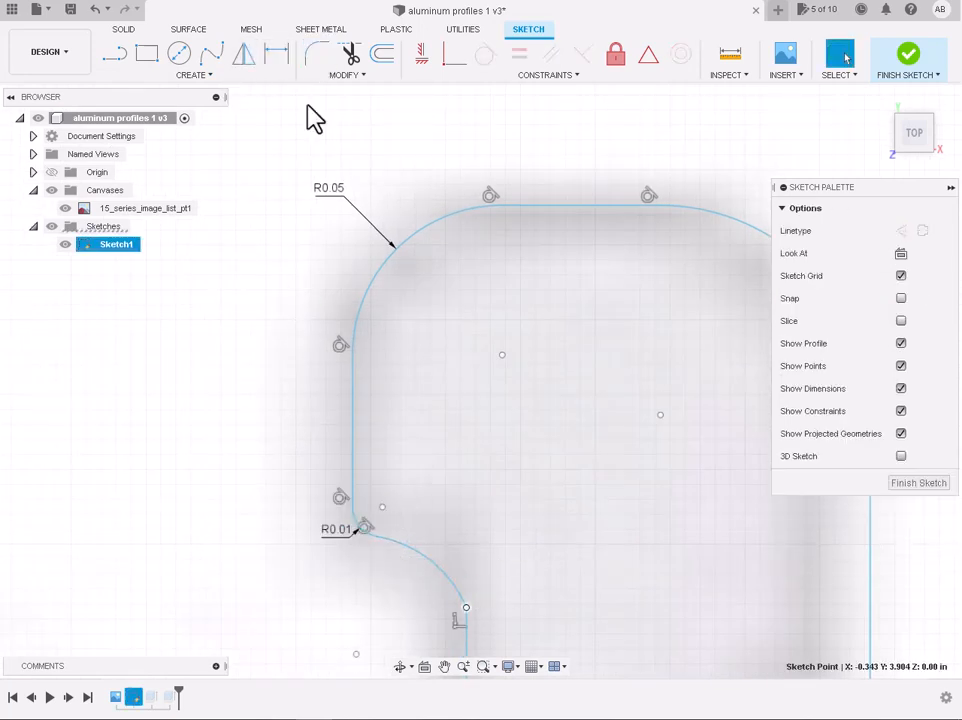
{"action": "left_click", "coordinate": [317, 54]}
{"action": "left_click_drag", "start_coordinate": [475, 608], "coordinate": [470, 611]}
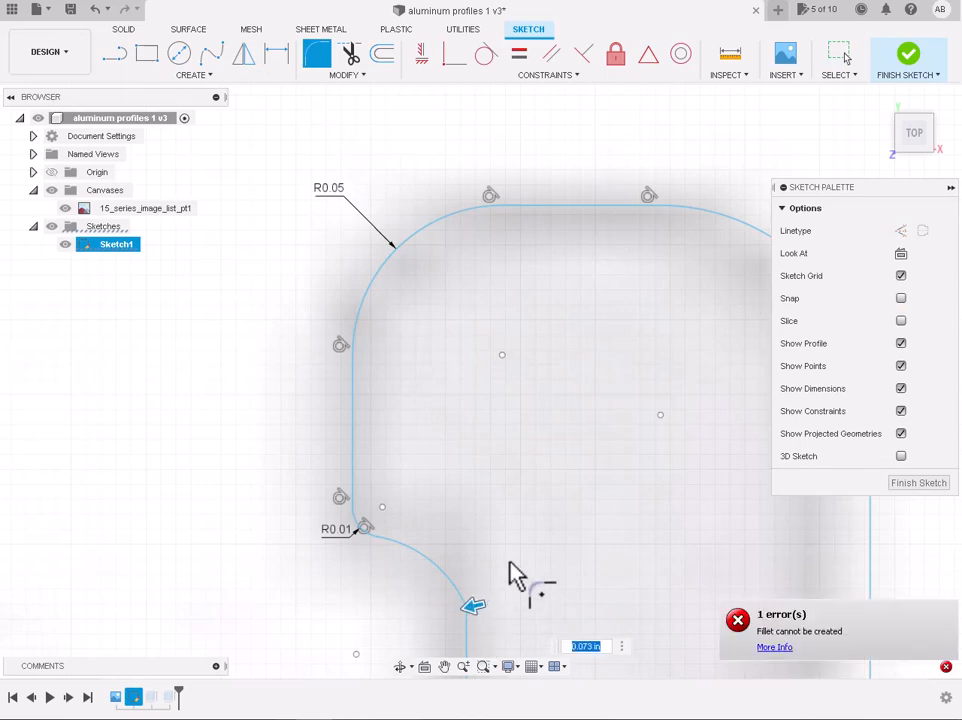
{"action": "scroll", "coordinate": [515, 531], "scroll_direction": "down", "scroll_amount": 2}
{"action": "key", "text": "Escape"}
{"action": "scroll", "coordinate": [512, 593], "scroll_direction": "up", "scroll_amount": 2}
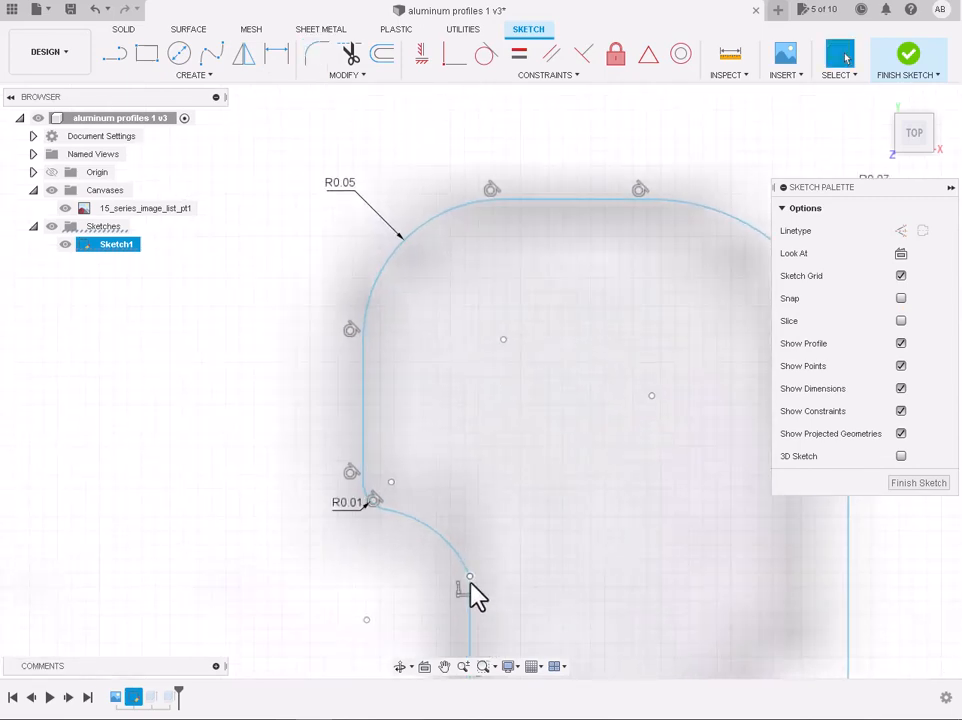
Delete the slot's inner vertical line, the arc and its small fillet below the lower lip
{"action": "left_click", "coordinate": [472, 596]}
{"action": "left_click", "coordinate": [495, 592]}
{"action": "scroll", "coordinate": [496, 591], "scroll_direction": "down", "scroll_amount": 8}
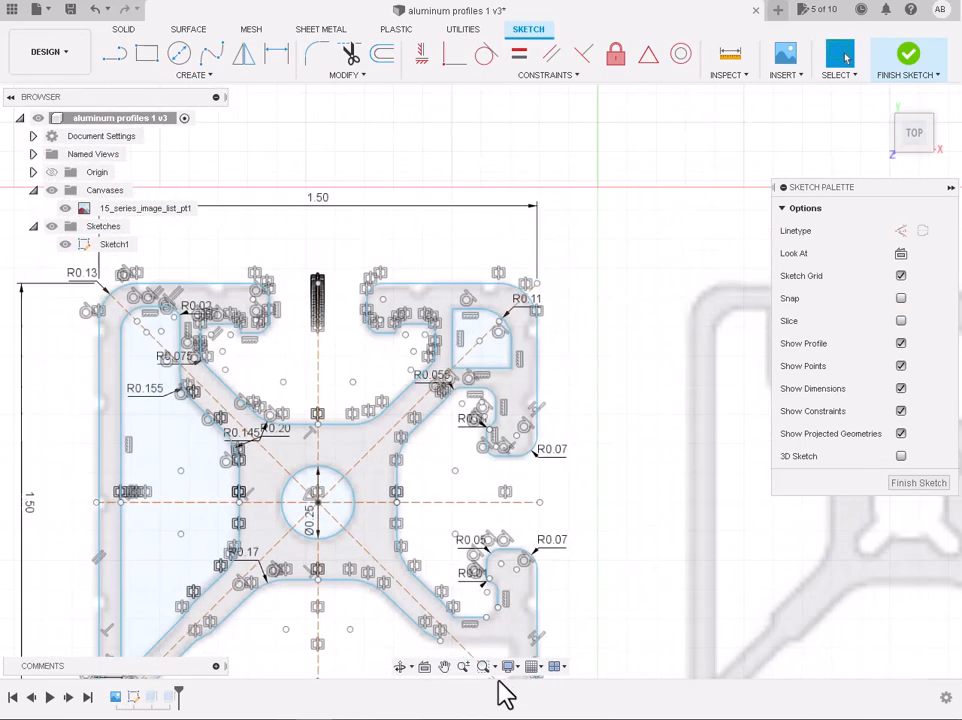
{"action": "scroll", "coordinate": [505, 615], "scroll_direction": "up", "scroll_amount": 7}
{"action": "scroll", "coordinate": [525, 508], "scroll_direction": "down", "scroll_amount": 1}
{"action": "double_click", "coordinate": [557, 468]}
{"action": "key", "text": "Delete"}
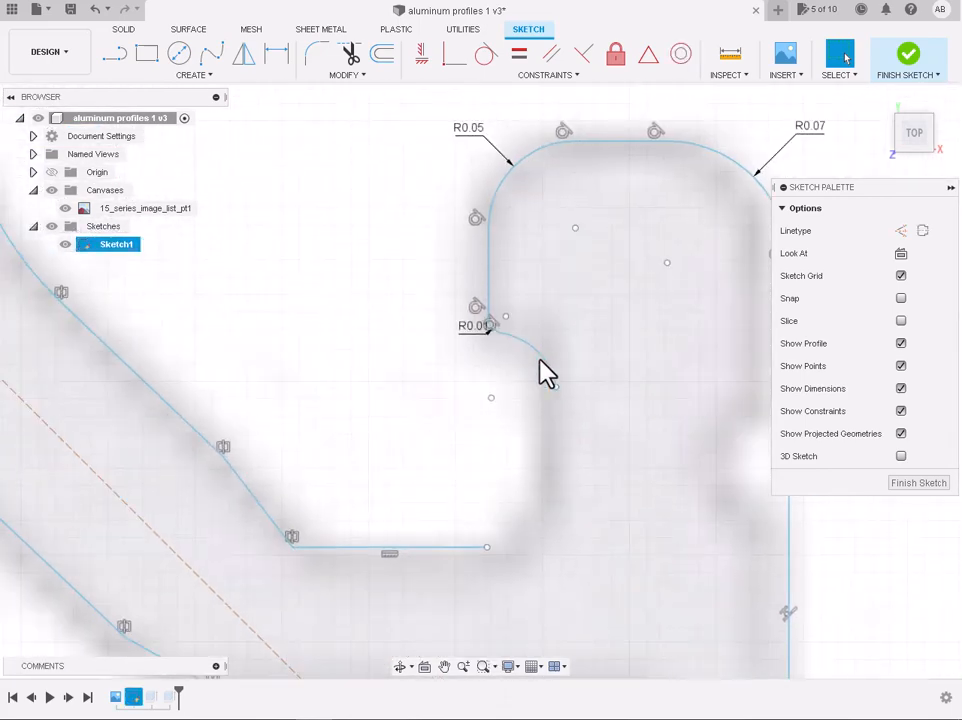
{"action": "left_click", "coordinate": [491, 331]}
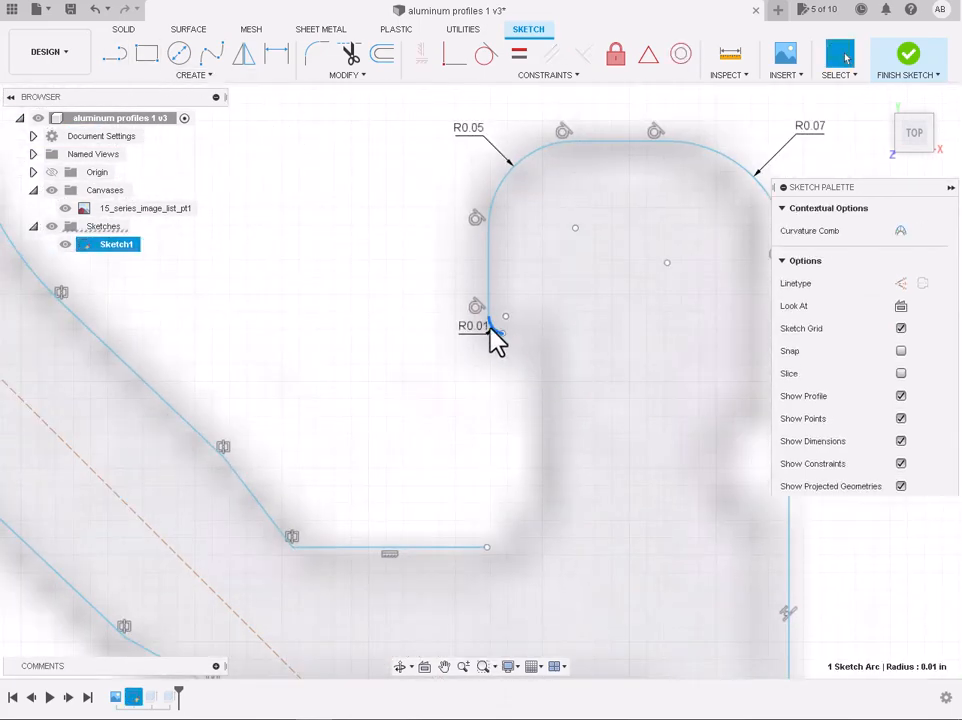
{"action": "key", "text": "Delete"}
Extend the right slot's lower horizontal line outward to the traced wall and draw a vertical line about 0.132 in up from its end
{"action": "scroll", "coordinate": [720, 452], "scroll_direction": "down", "scroll_amount": 3}
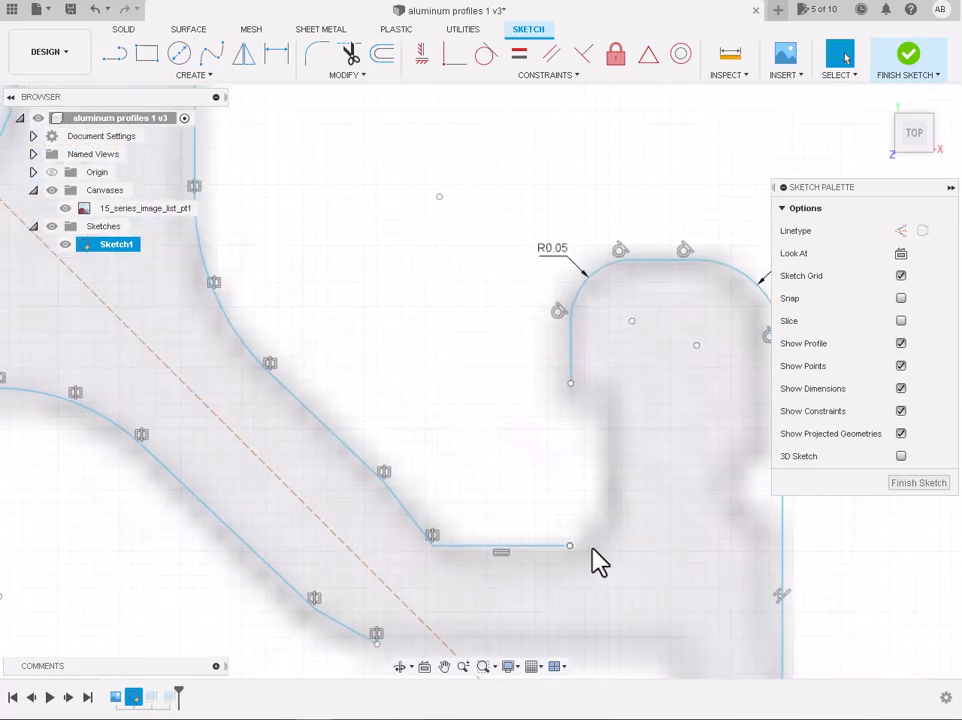
{"action": "left_click_drag", "start_coordinate": [570, 545], "coordinate": [625, 547]}
{"action": "key", "text": "l"}
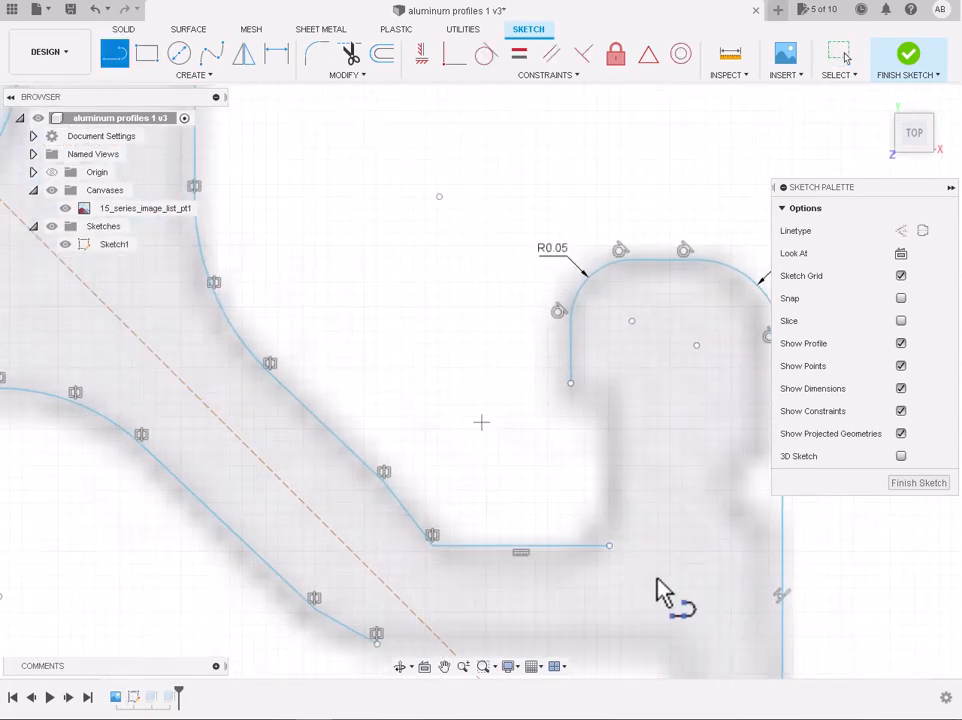
{"action": "left_click", "coordinate": [611, 546]}
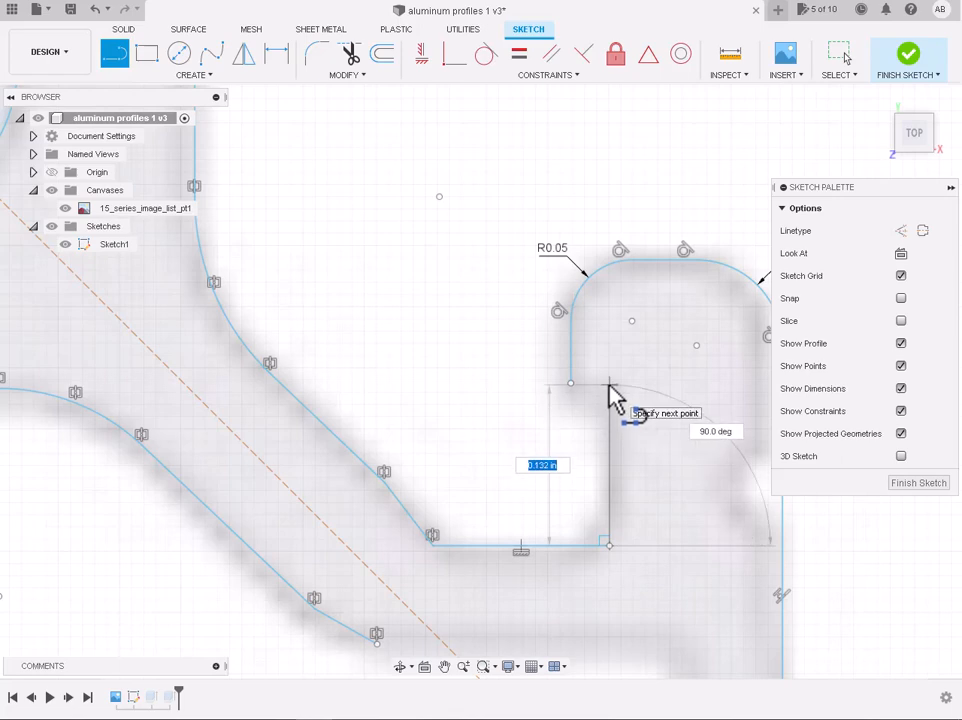
{"action": "left_click", "coordinate": [610, 386]}
Close the step under the lower lip with a horizontal line about 0.032 in long to the vertical wall line
{"action": "scroll", "coordinate": [608, 390], "scroll_direction": "up", "scroll_amount": 1}
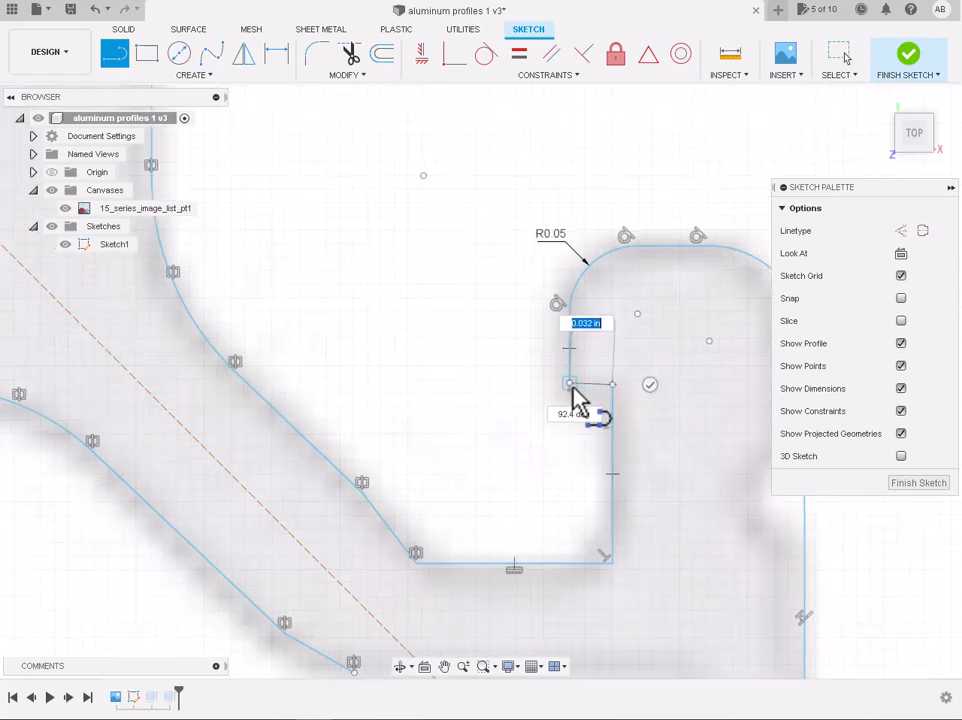
{"action": "key", "text": "Escape"}
{"action": "left_click", "coordinate": [112, 57]}
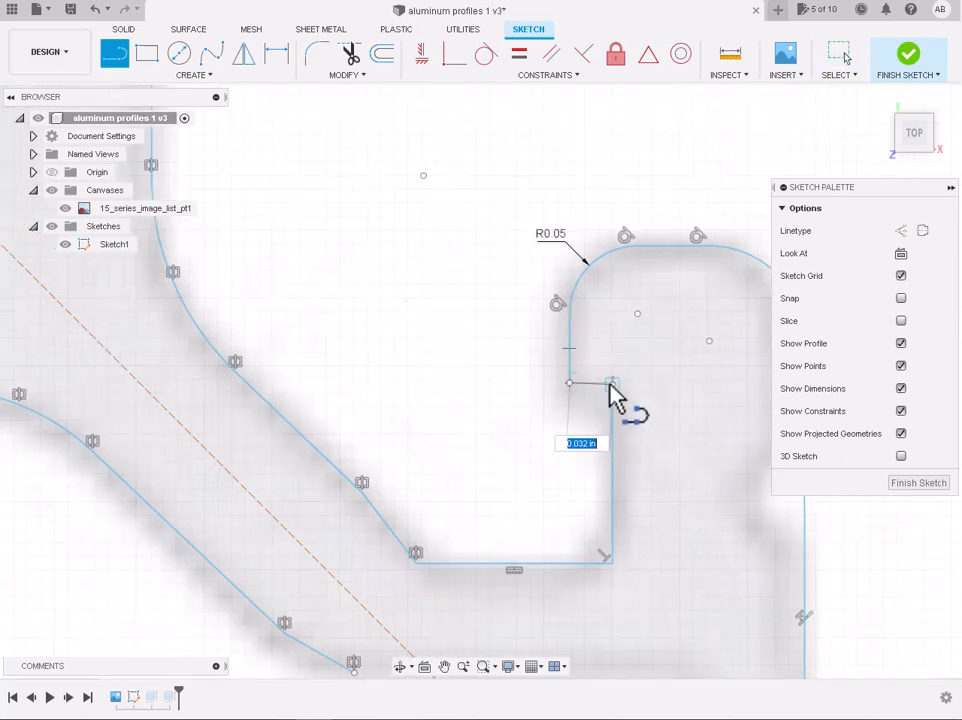
{"action": "scroll", "coordinate": [615, 394], "scroll_direction": "up", "scroll_amount": 8}
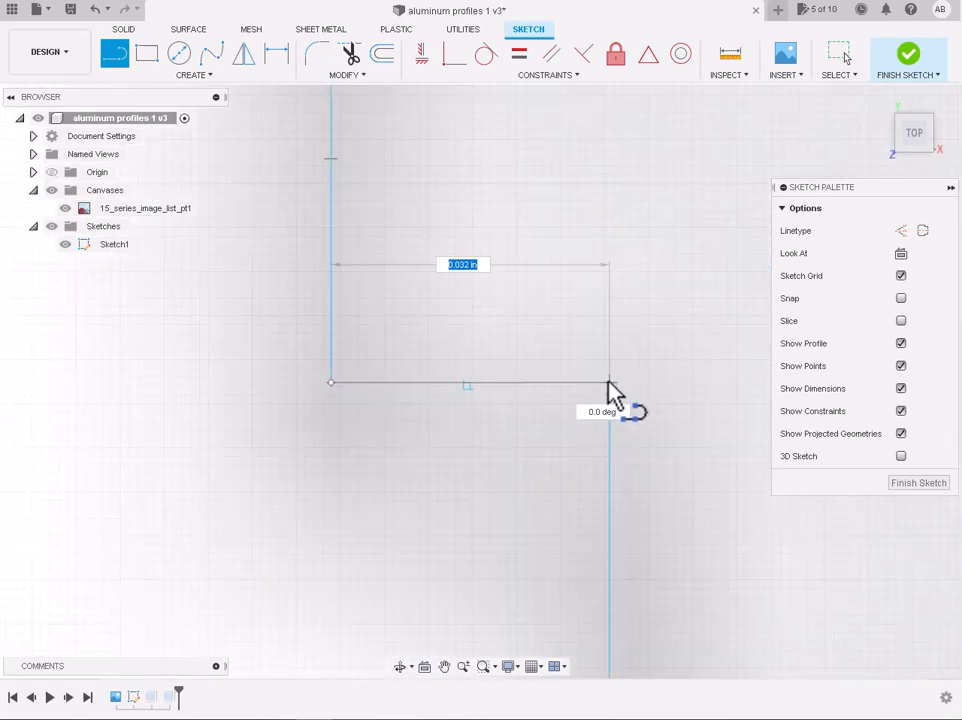
{"action": "key", "text": "Escape"}
{"action": "key", "text": "Escape"}
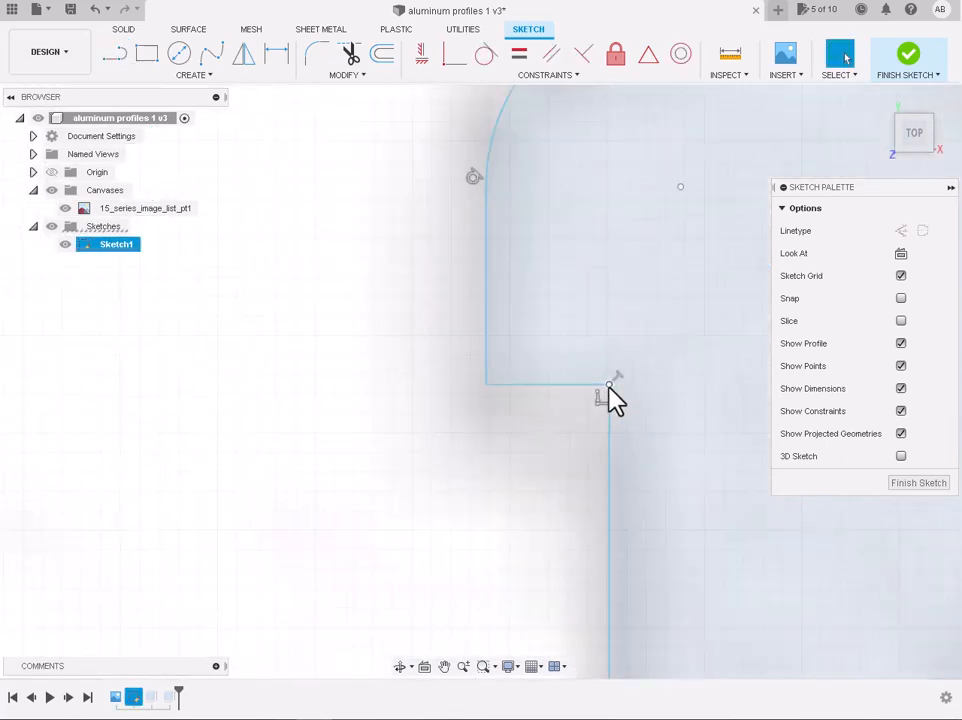
Fillet the corner between the short step line and the slot's vertical wall to 0.02 in
{"action": "scroll", "coordinate": [615, 398], "scroll_direction": "down", "scroll_amount": 5}
{"action": "key", "text": "o"}
{"action": "left_click", "coordinate": [604, 368]}
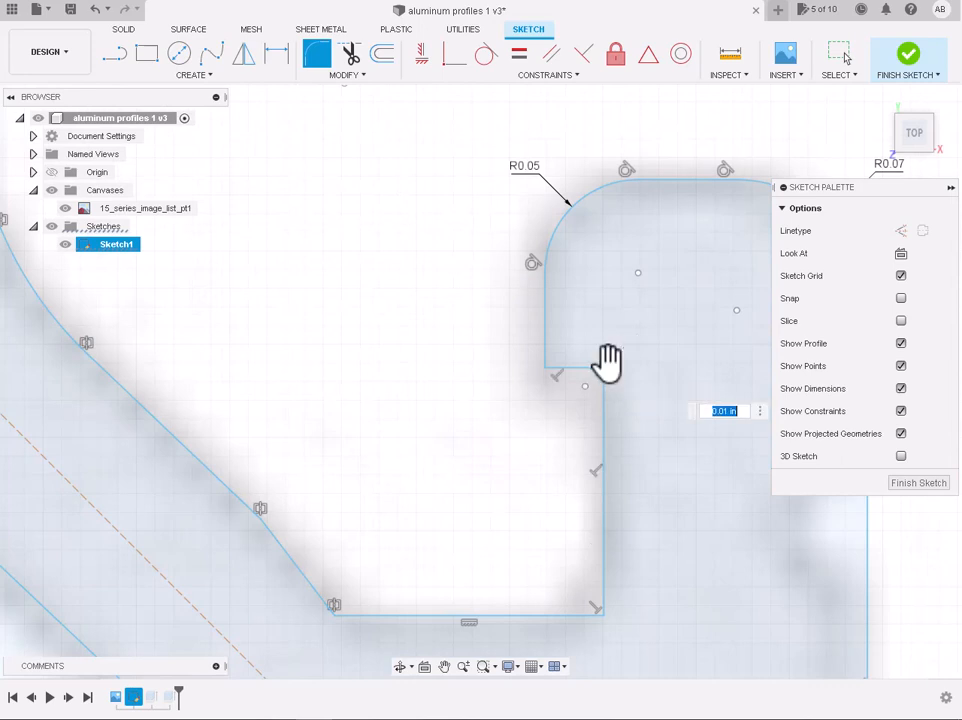
{"action": "left_click", "coordinate": [604, 376]}
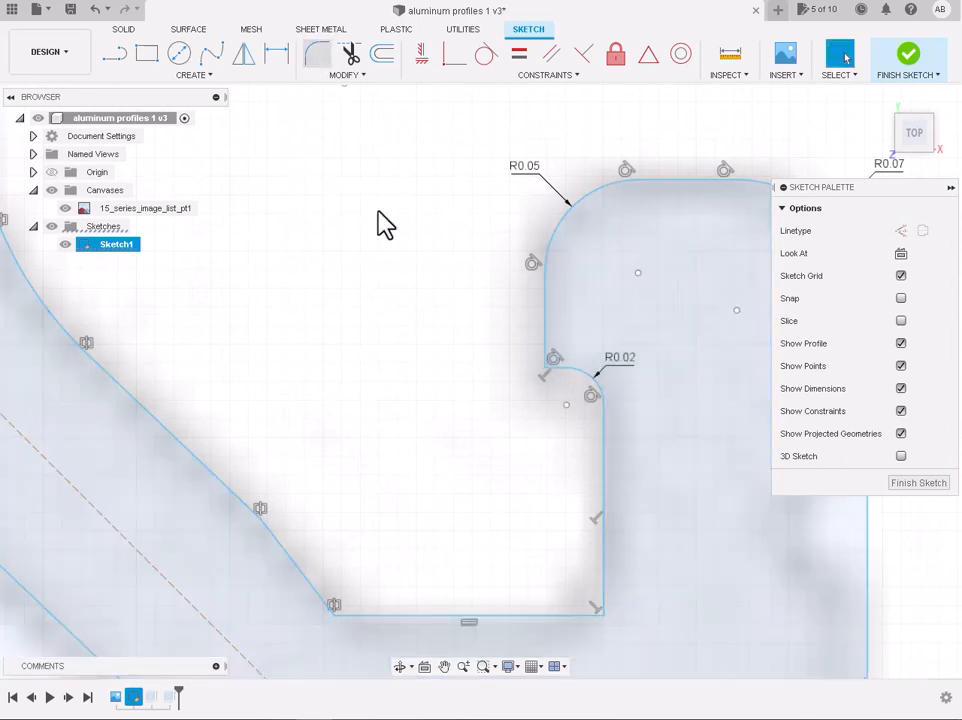
Fillet the right slot's bottom outer corner to 0.04 in
{"action": "left_click", "coordinate": [605, 616]}
{"action": "left_click_drag", "start_coordinate": [598, 610], "coordinate": [580, 604]}
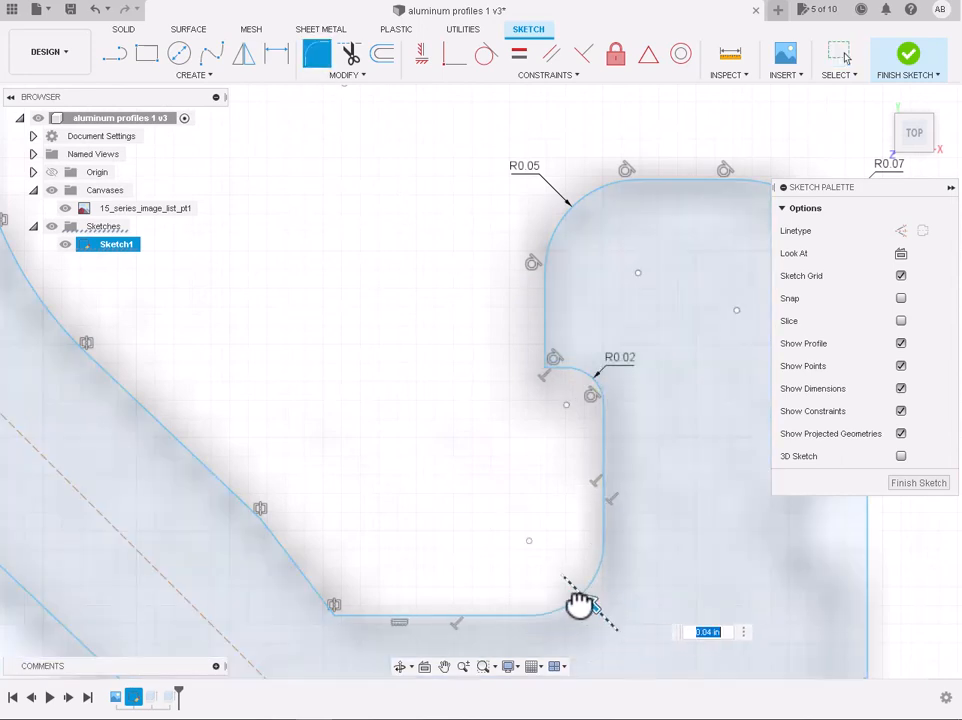
{"action": "scroll", "coordinate": [580, 610], "scroll_direction": "down", "scroll_amount": 5}
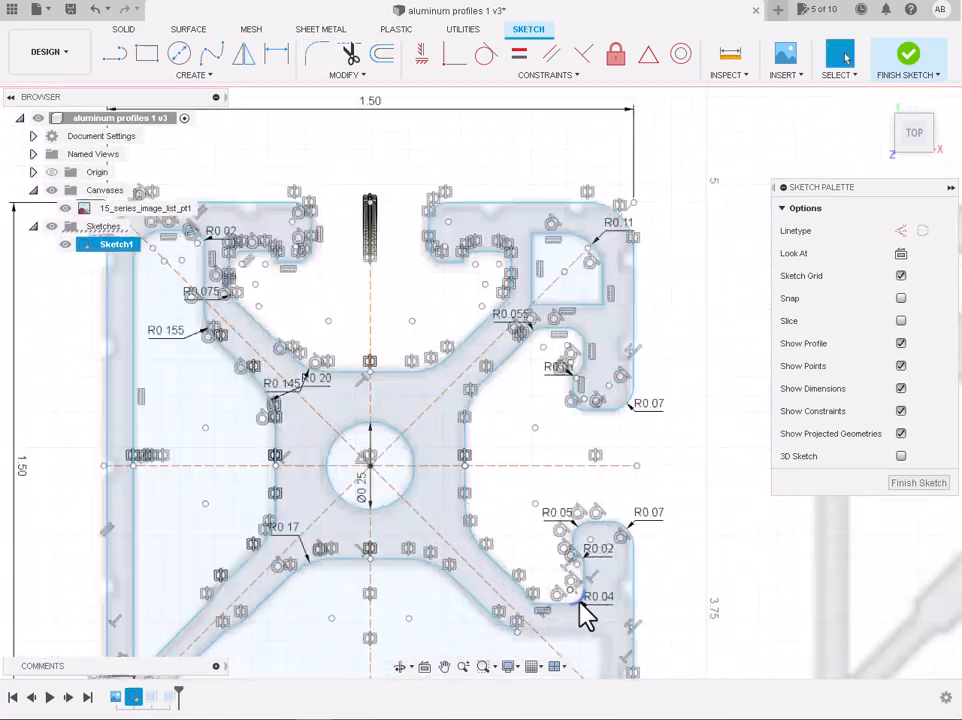
Fillet the small corner between the lower lip's inner vertical line and the step line to 0.005 in
{"action": "scroll", "coordinate": [580, 610], "scroll_direction": "up", "scroll_amount": 8}
{"action": "left_click", "coordinate": [316, 53]}
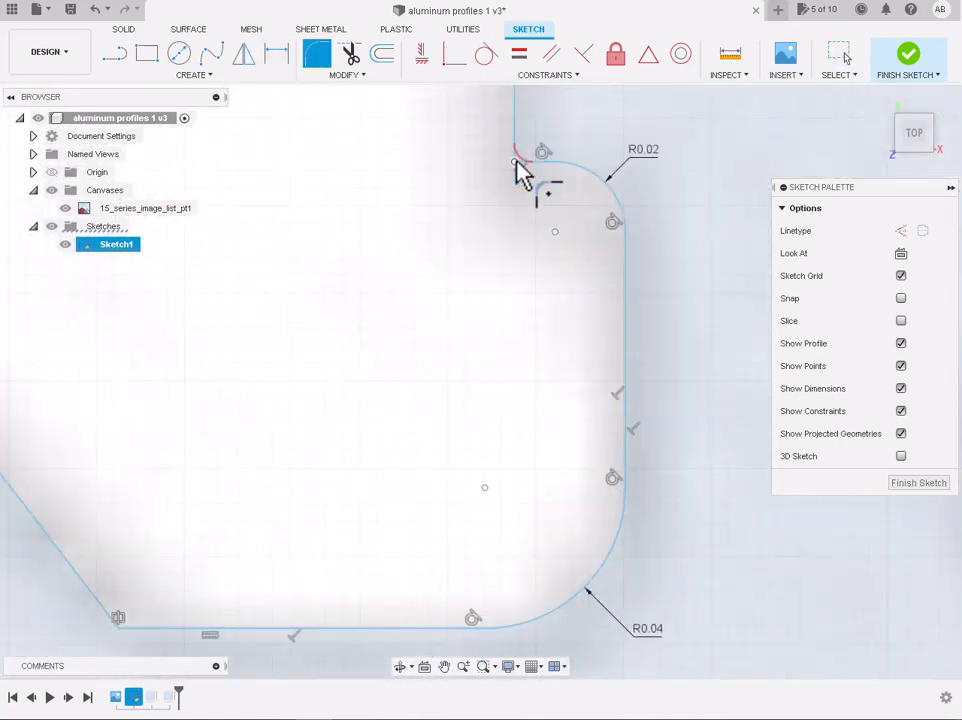
{"action": "left_click", "coordinate": [515, 161]}
{"action": "key", "text": "Return"}
Delete the short slanted segment at the end of the lower cavity's right diagonal and extend the diagonal to the traced bend
{"action": "scroll", "coordinate": [515, 163], "scroll_direction": "down", "scroll_amount": 6}
{"action": "scroll", "coordinate": [520, 195], "scroll_direction": "down", "scroll_amount": 4}
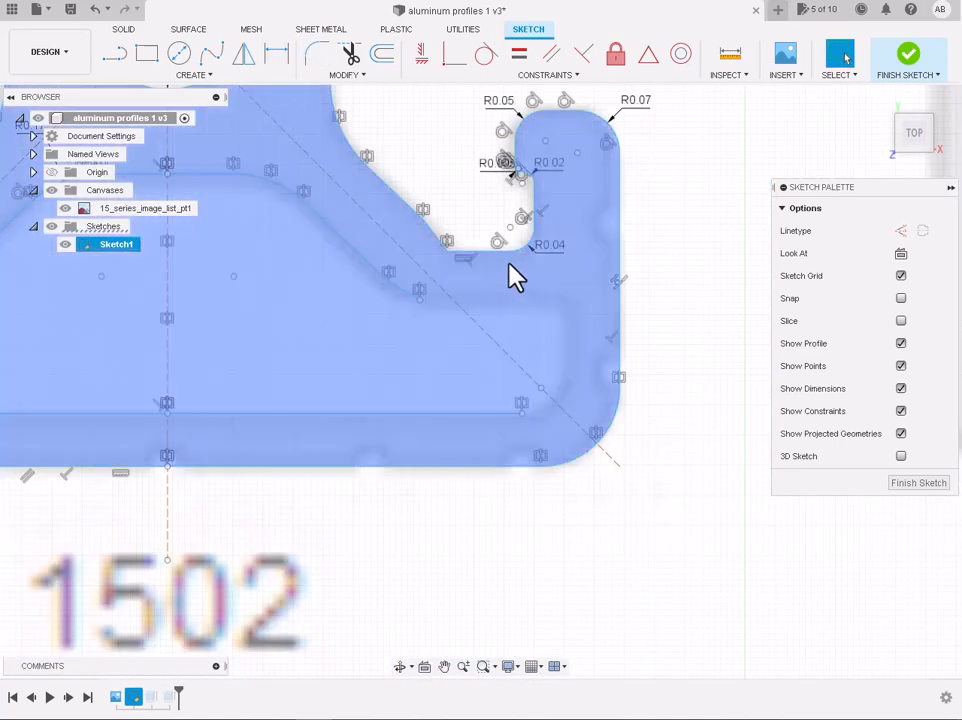
{"action": "scroll", "coordinate": [515, 265], "scroll_direction": "up", "scroll_amount": 4}
{"action": "left_click", "coordinate": [115, 53]}
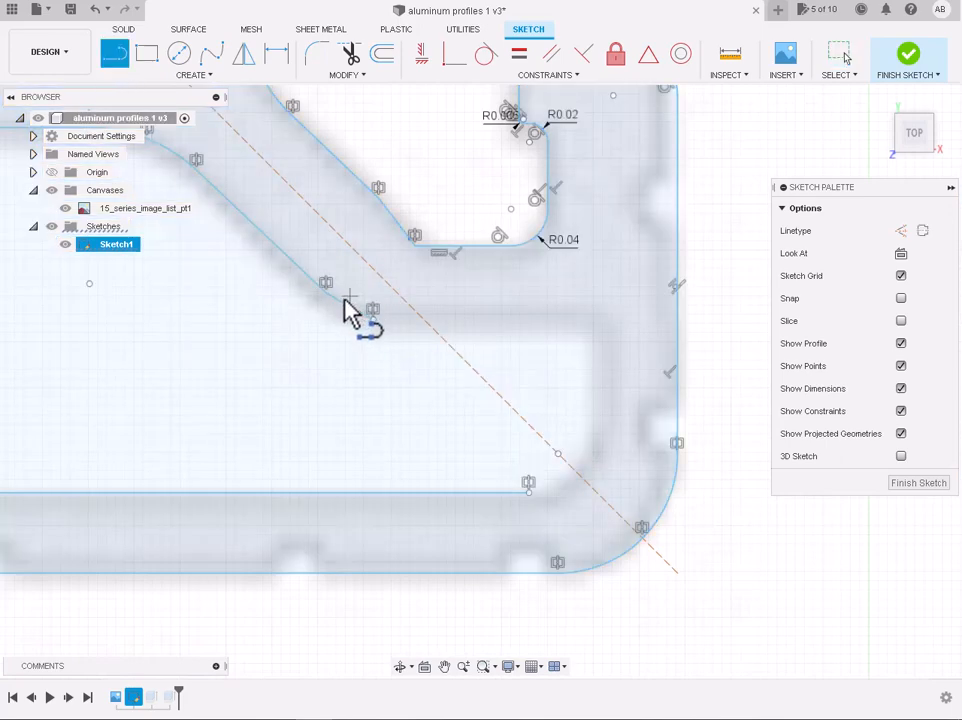
{"action": "key", "text": "Escape"}
{"action": "left_click", "coordinate": [338, 300]}
{"action": "key", "text": "Delete"}
{"action": "left_click_drag", "start_coordinate": [327, 292], "coordinate": [347, 311]}
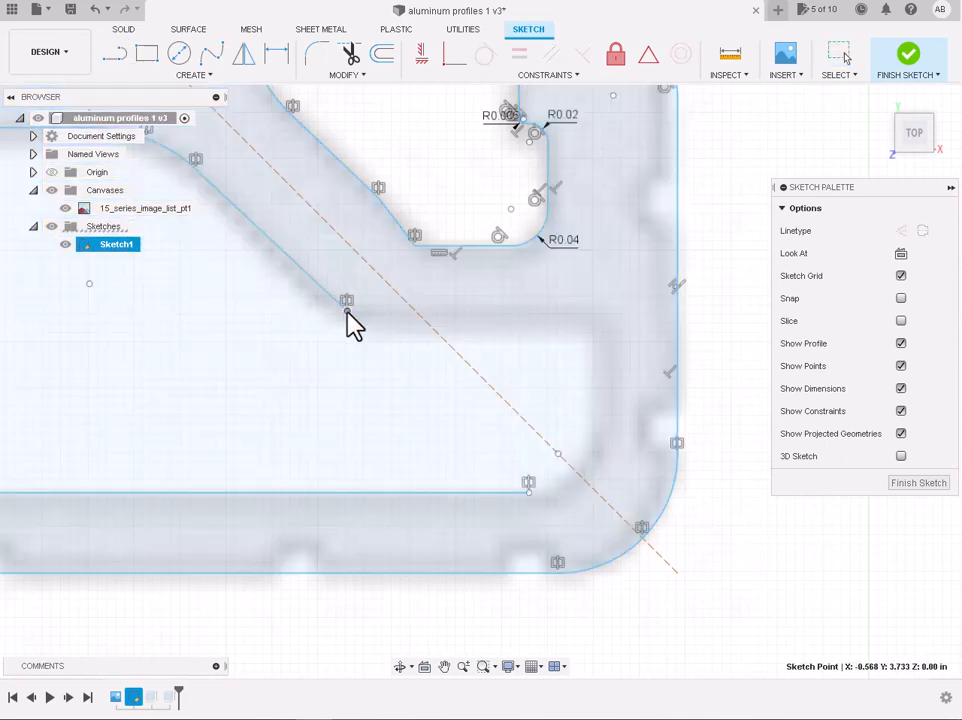
Draw a horizontal line about 0.278 in from the diagonal's end and extend the cavity's bottom line to the diagonal centerline
{"action": "key", "text": "l"}
{"action": "left_click", "coordinate": [347, 311]}
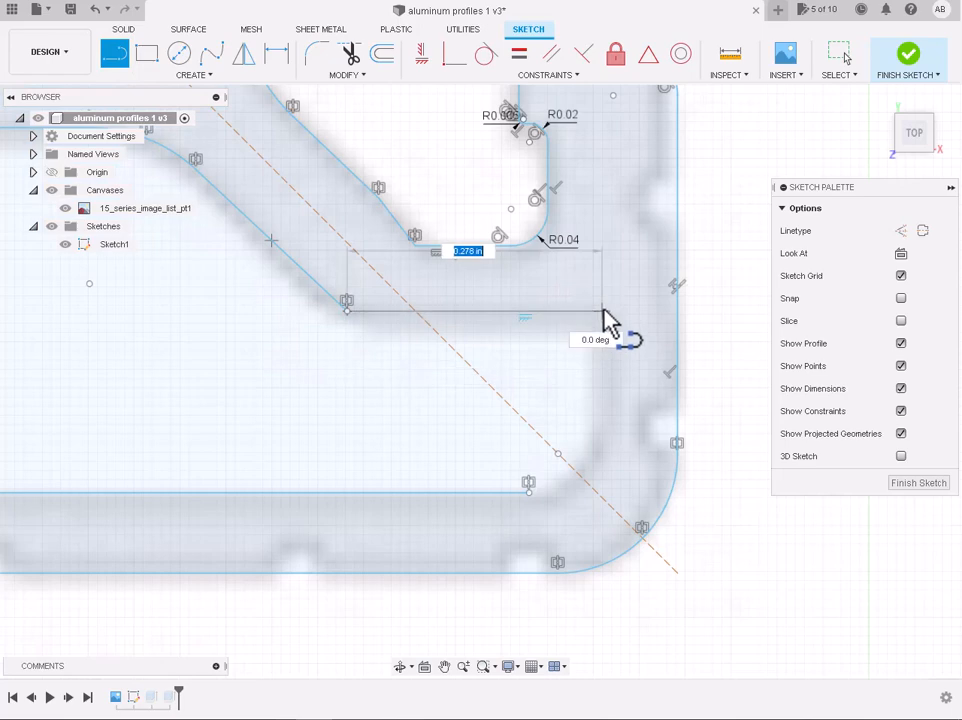
{"action": "left_click", "coordinate": [603, 311]}
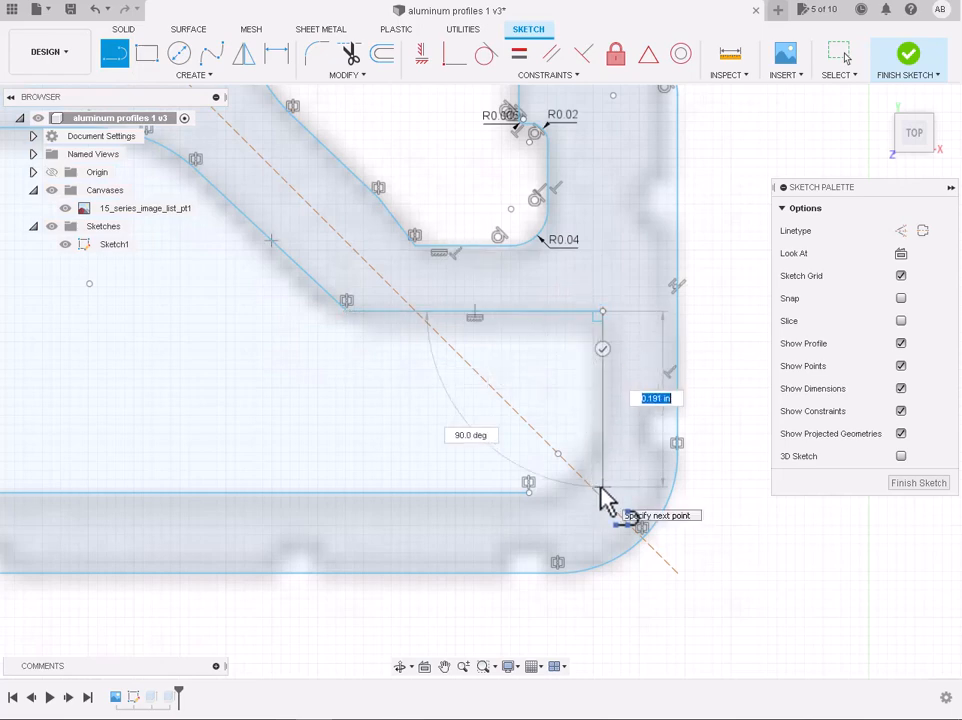
{"action": "key", "text": "Escape"}
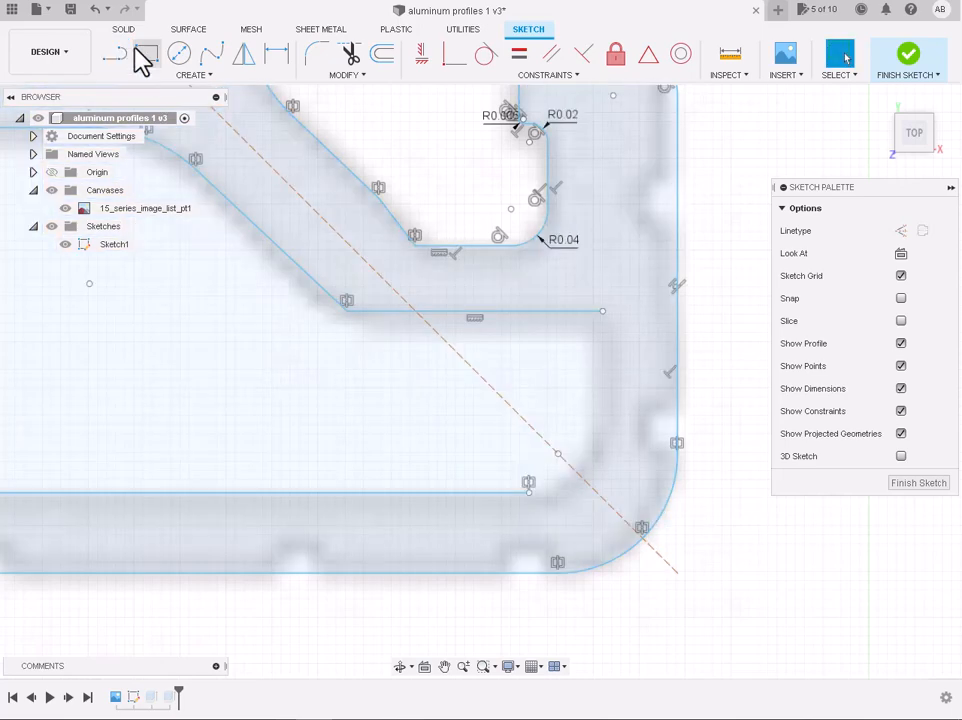
{"action": "key", "text": "Escape"}
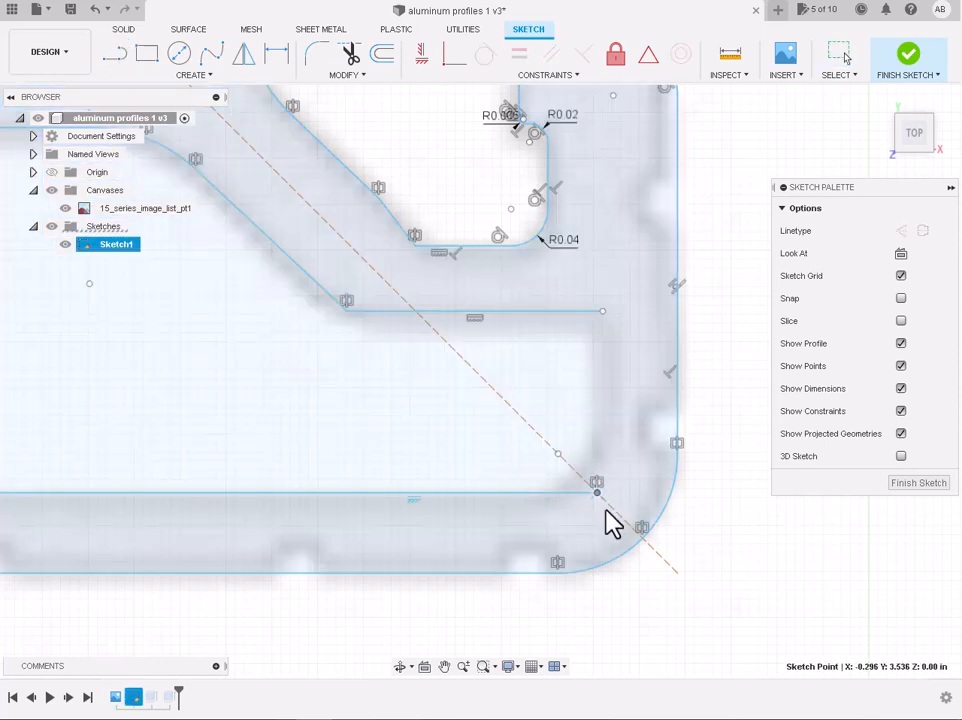
Close the lower cavity's right end with a vertical line about 0.198 in from the bottom line up to the upper horizontal line
{"action": "left_click", "coordinate": [117, 57]}
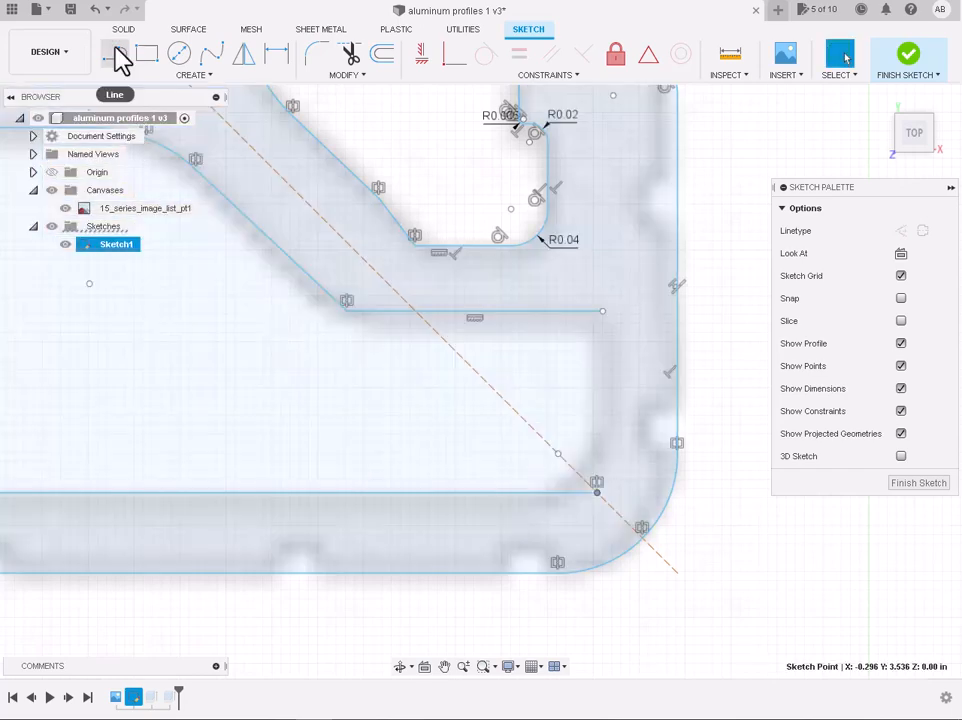
{"action": "left_click", "coordinate": [597, 484]}
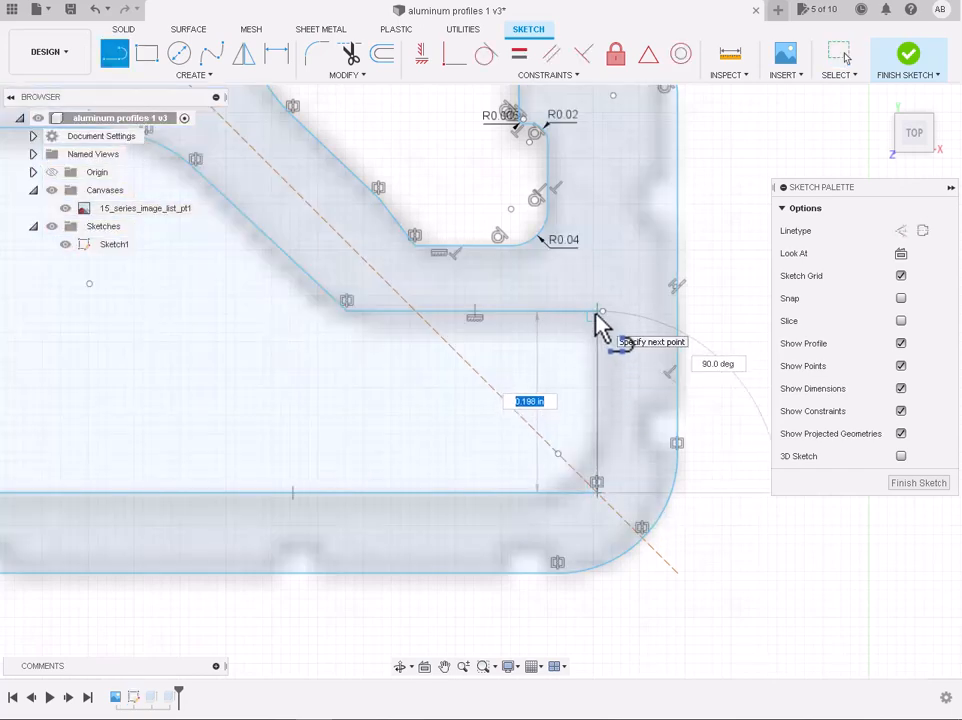
{"action": "left_click", "coordinate": [600, 312]}
{"action": "key", "text": "Escape"}
{"action": "scroll", "coordinate": [605, 310], "scroll_direction": "up", "scroll_amount": 4}
{"action": "left_click", "coordinate": [587, 312]}
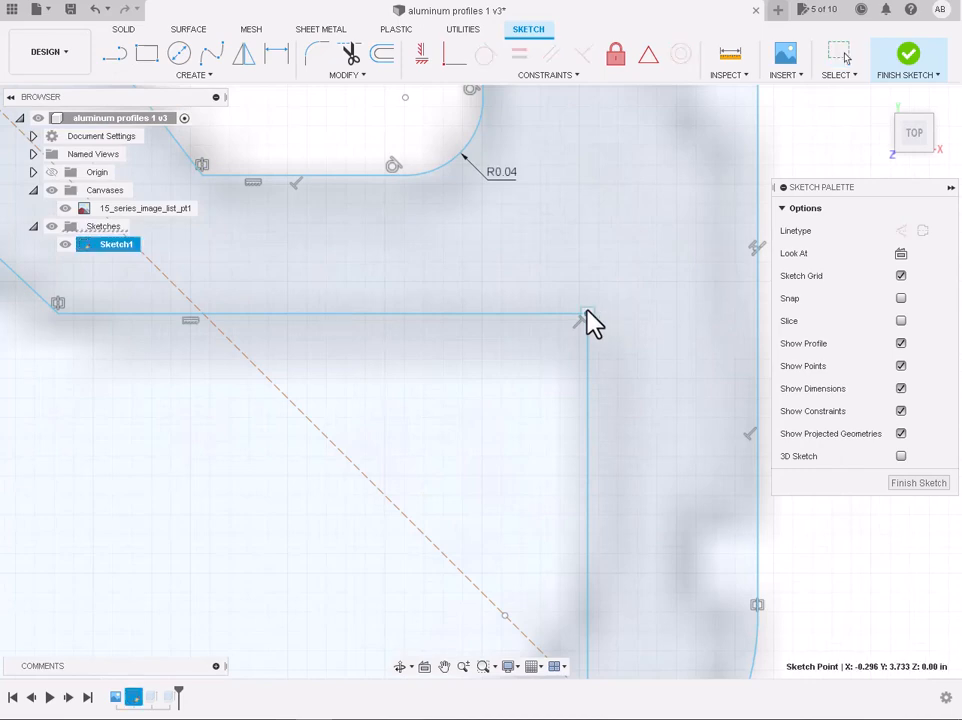
Fillet the lower cavity's upper right corner to 0.05 in
{"action": "left_click", "coordinate": [317, 56]}
{"action": "scroll", "coordinate": [570, 332], "scroll_direction": "down", "scroll_amount": 4}
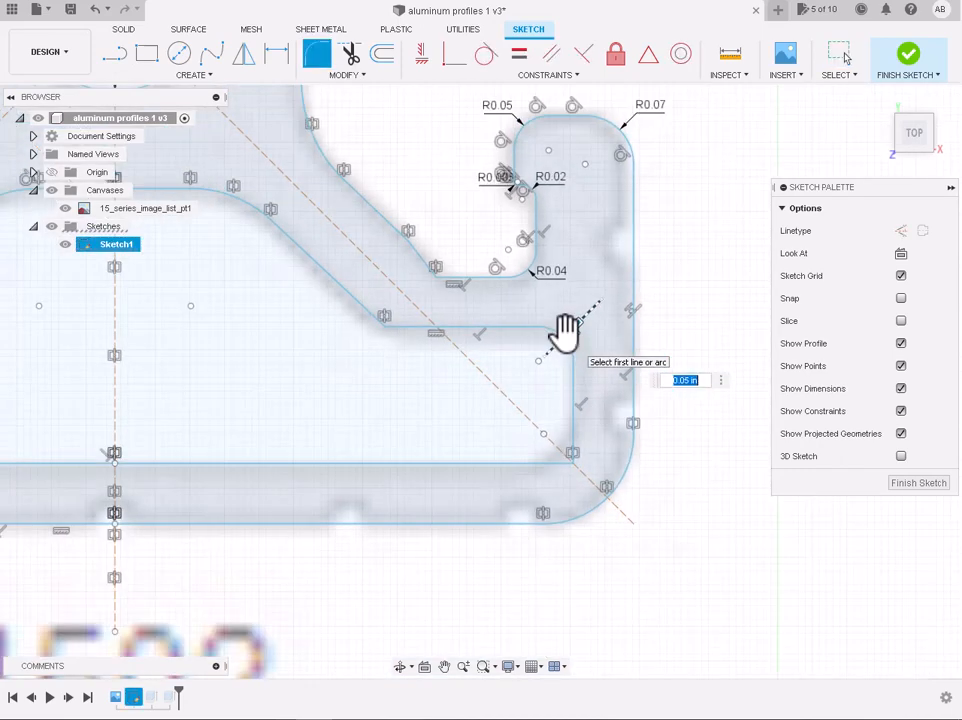
{"action": "key", "text": "Return"}
{"action": "scroll", "coordinate": [566, 332], "scroll_direction": "up", "scroll_amount": 2}
Fillet the lower cavity's lower right corner to 0.07 in and the bend between its right diagonal and horizontal line to 0.06 in
{"action": "left_click", "coordinate": [317, 56]}
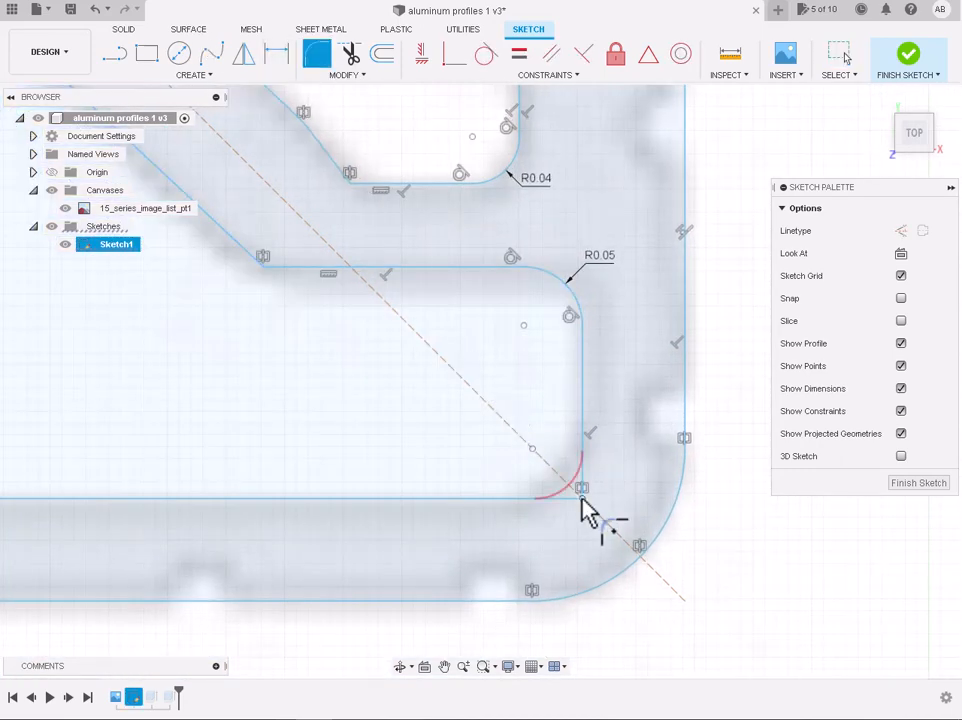
{"action": "left_click_drag", "start_coordinate": [577, 494], "coordinate": [566, 496]}
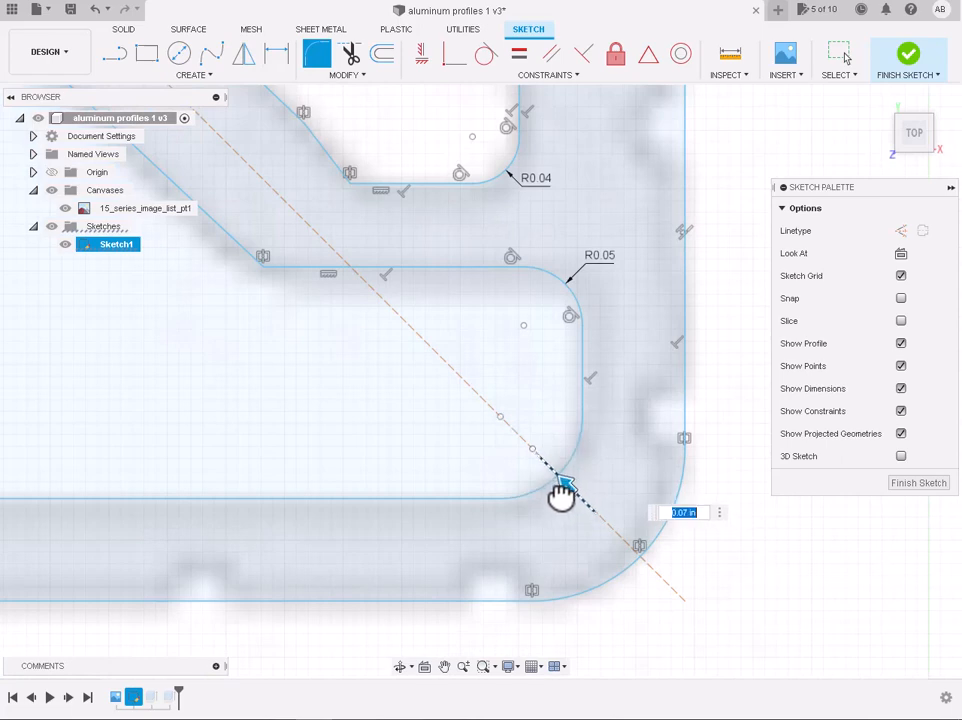
{"action": "key", "text": "Return"}
{"action": "scroll", "coordinate": [562, 495], "scroll_direction": "down", "scroll_amount": 4}
{"action": "scroll", "coordinate": [451, 396], "scroll_direction": "up", "scroll_amount": 3}
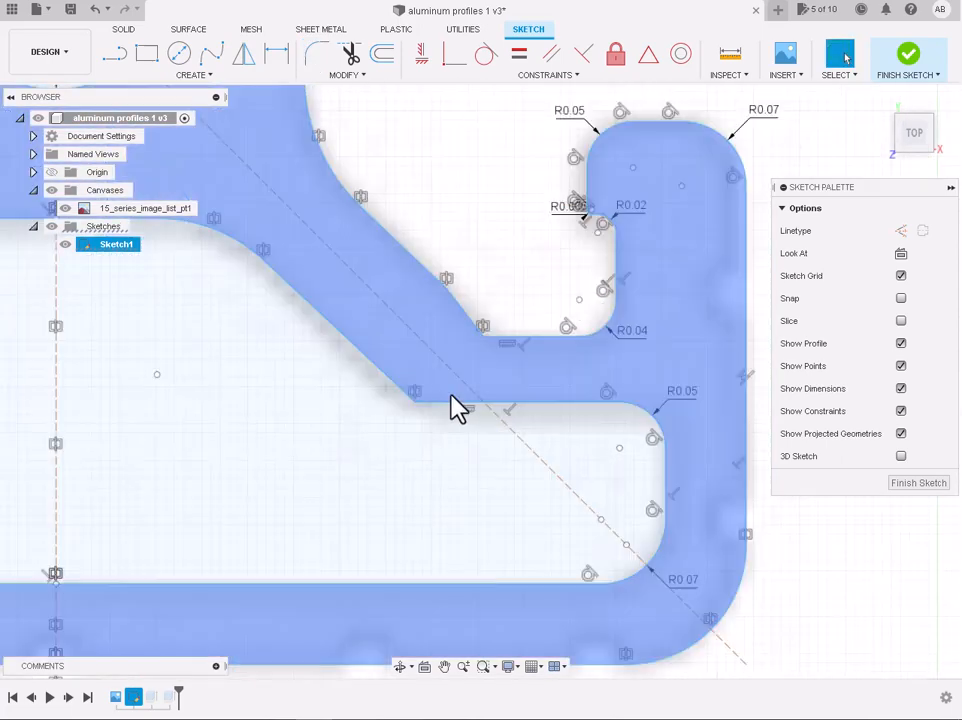
{"action": "left_click", "coordinate": [319, 62]}
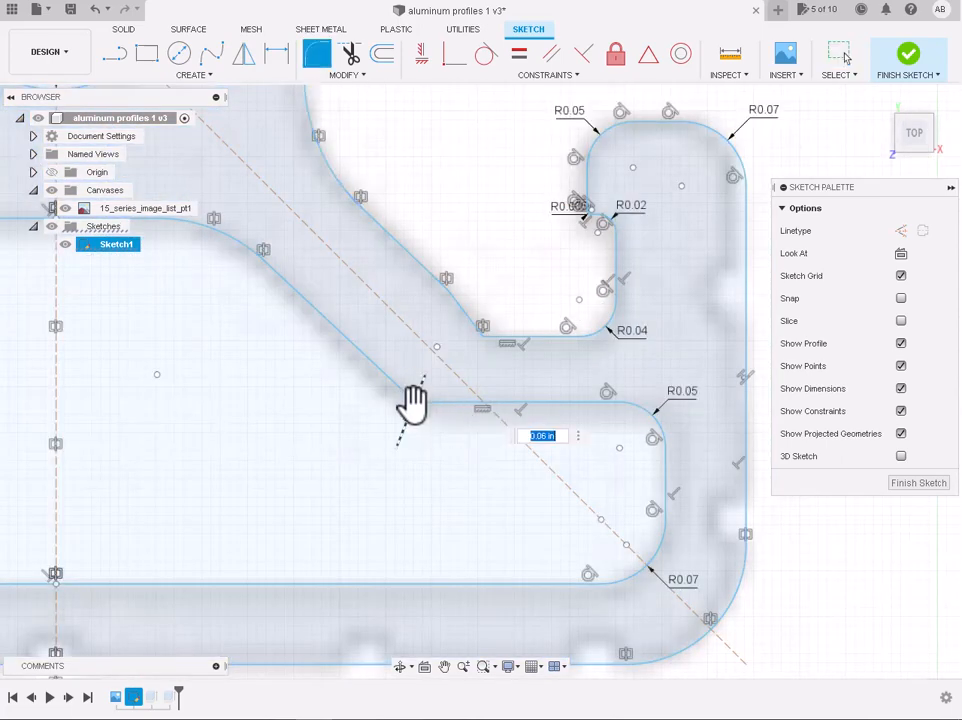
{"action": "key", "text": "Return"}
Fillet the right slot's lower left corner, where the slanted line meets the horizontal line, to 0.05 in
{"action": "scroll", "coordinate": [414, 449], "scroll_direction": "down", "scroll_amount": 3}
{"action": "scroll", "coordinate": [468, 398], "scroll_direction": "up", "scroll_amount": 4}
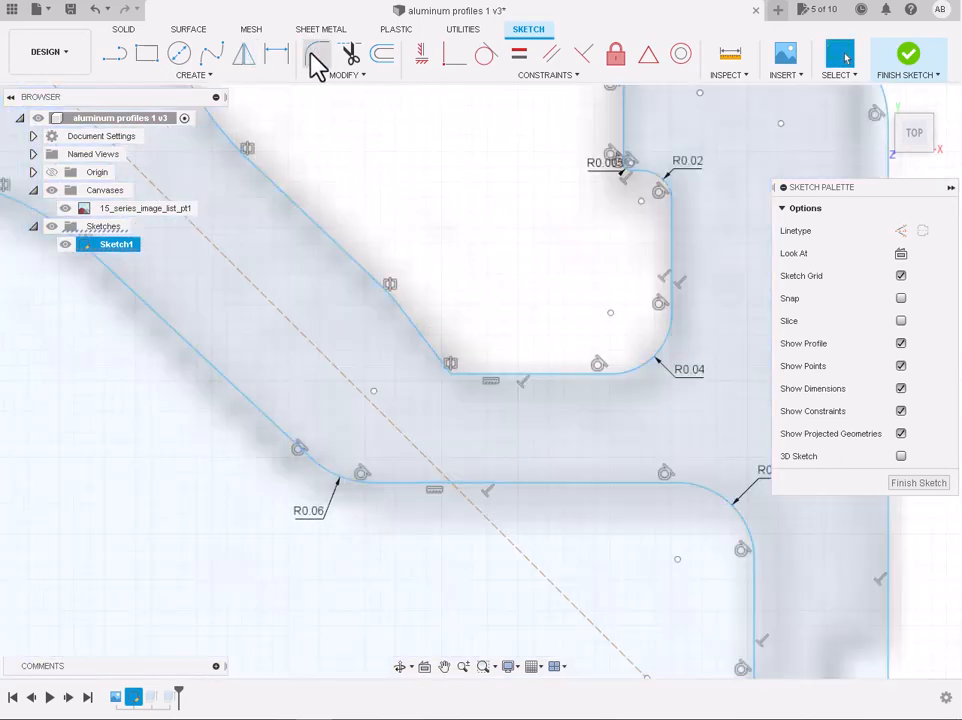
{"action": "left_click", "coordinate": [317, 62]}
{"action": "left_click", "coordinate": [445, 378]}
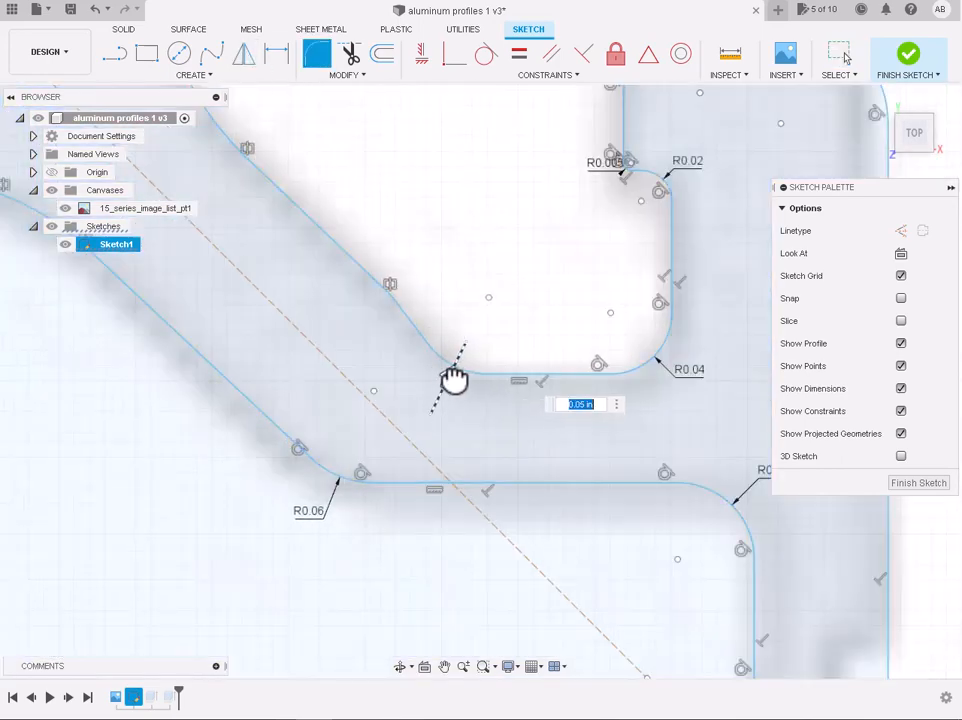
{"action": "key", "text": "Return"}
Move the small fillet at the lower cavity's left corner inward onto the corner in the reference image
{"action": "scroll", "coordinate": [455, 385], "scroll_direction": "down", "scroll_amount": 6}
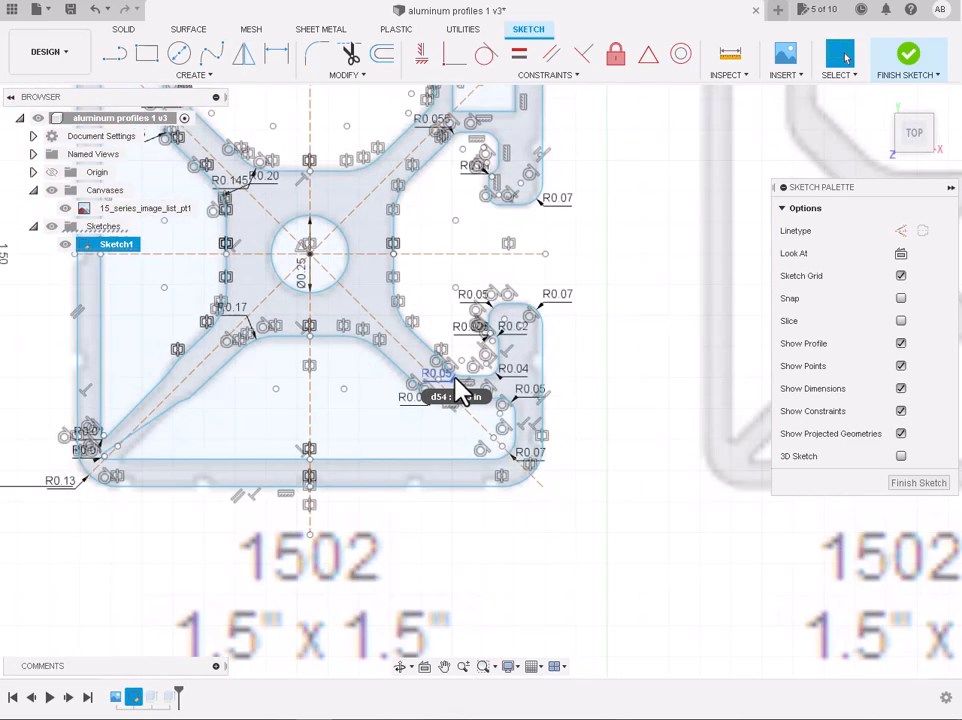
{"action": "scroll", "coordinate": [90, 468], "scroll_direction": "up", "scroll_amount": 7}
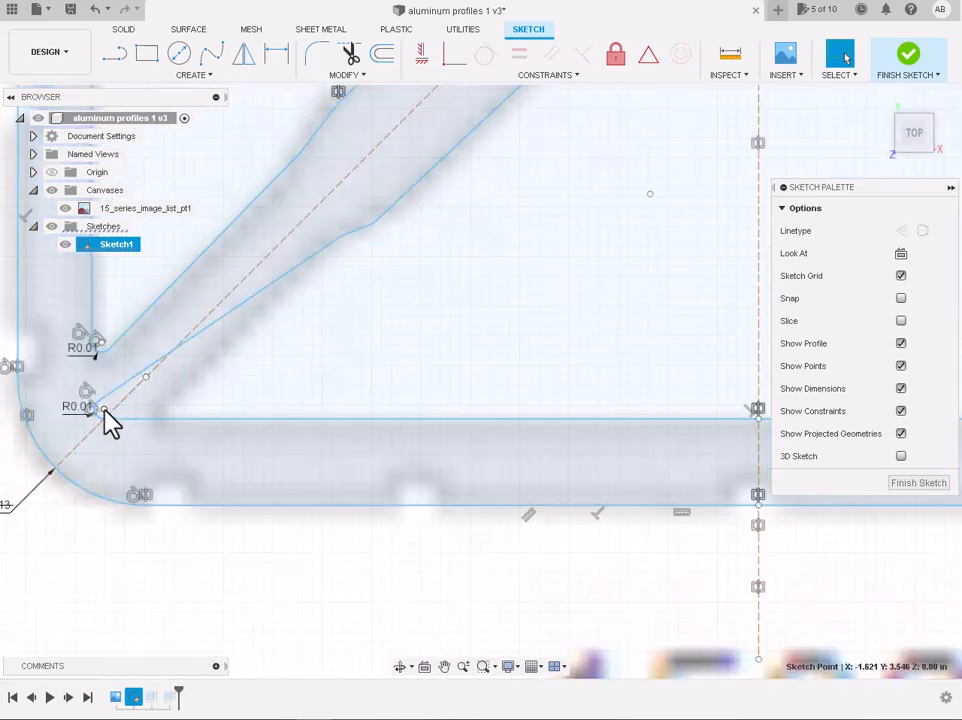
{"action": "left_click_drag", "start_coordinate": [104, 409], "coordinate": [167, 414]}
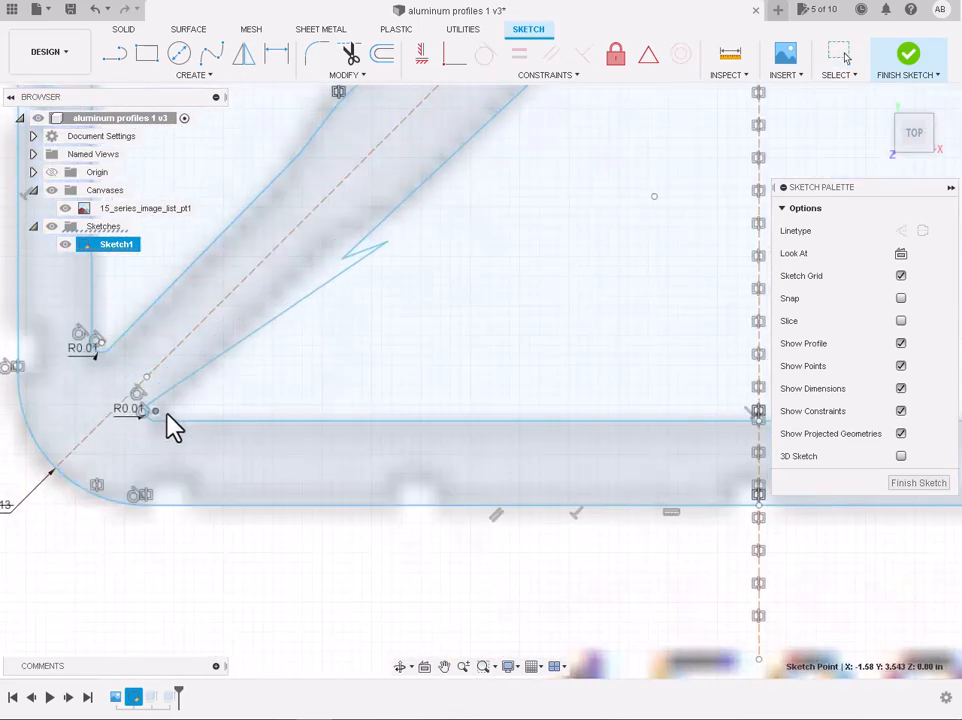
Delete the distorted line segments of the lower cavity's left diagonal between the corner fillet and the upper arc
{"action": "scroll", "coordinate": [168, 418], "scroll_direction": "down", "scroll_amount": 4}
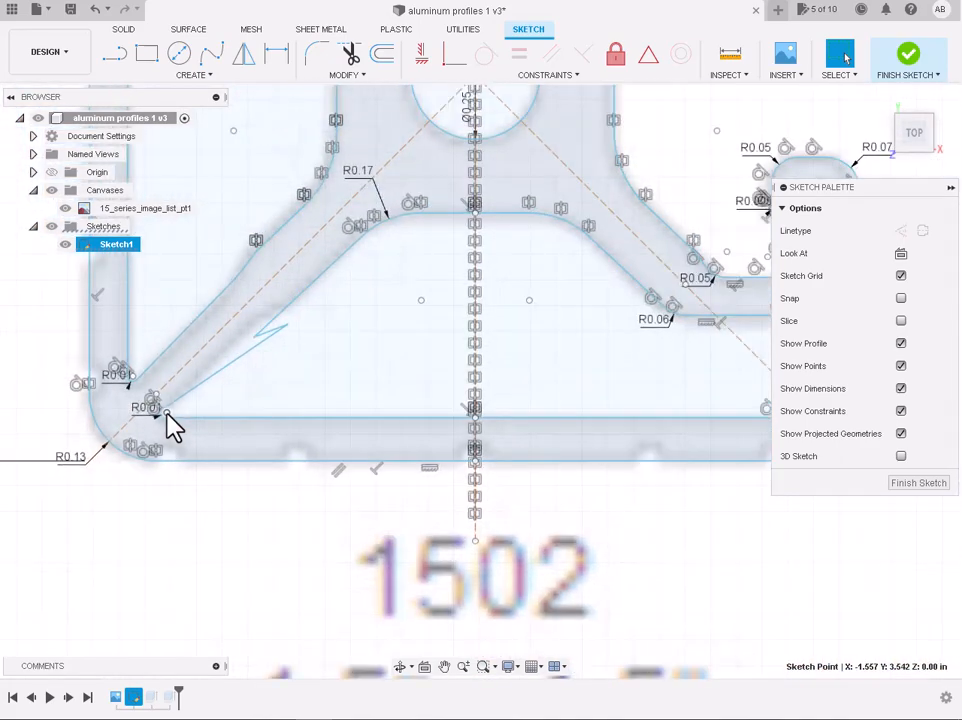
{"action": "left_click", "coordinate": [234, 363]}
{"action": "key", "text": "Delete"}
{"action": "left_click", "coordinate": [267, 332]}
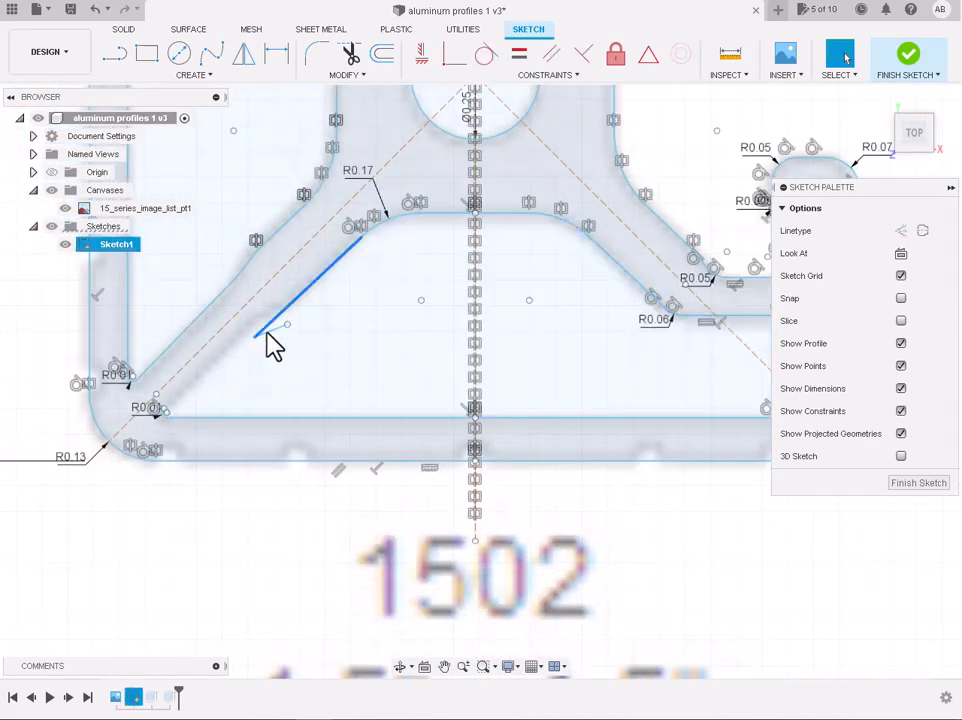
{"action": "scroll", "coordinate": [361, 415], "scroll_direction": "down", "scroll_amount": 2}
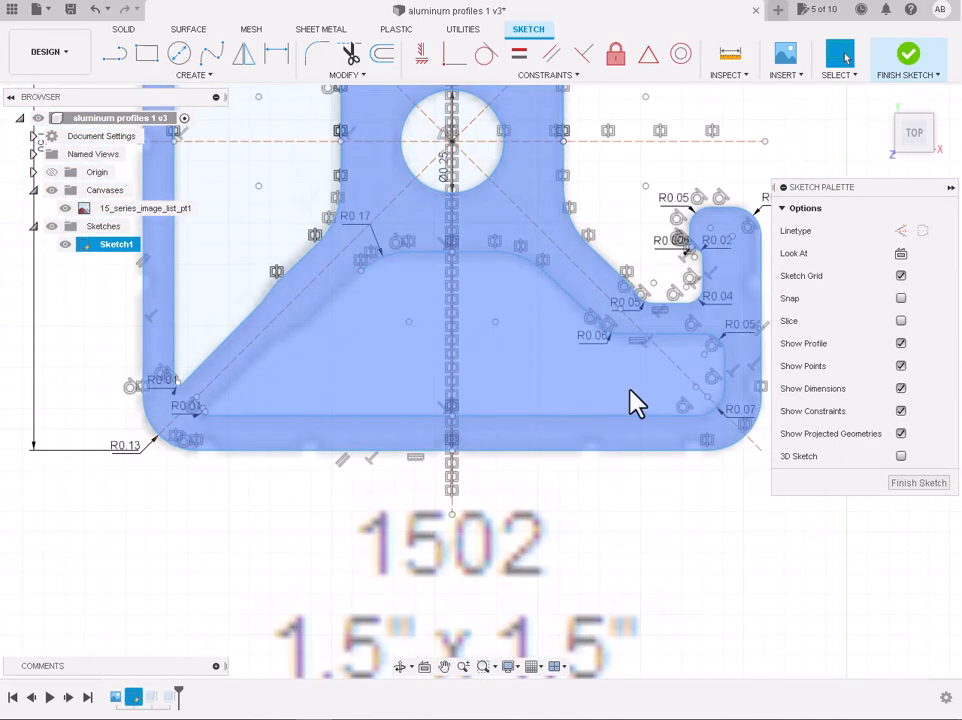
Redraw the lower cavity's left diagonal as three connected lines following the traced edge from the corner fillet to the R0.17 arc
{"action": "scroll", "coordinate": [170, 400], "scroll_direction": "up", "scroll_amount": 5}
{"action": "left_click", "coordinate": [114, 53]}
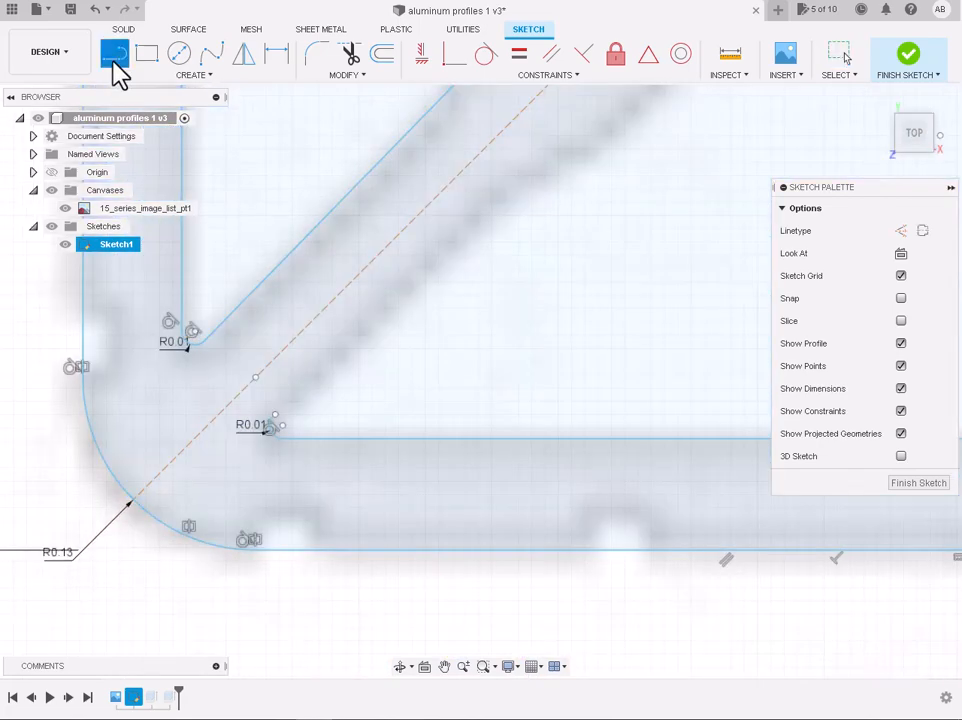
{"action": "scroll", "coordinate": [289, 432], "scroll_direction": "up", "scroll_amount": 3}
{"action": "left_click", "coordinate": [260, 388]}
{"action": "scroll", "coordinate": [260, 388], "scroll_direction": "down", "scroll_amount": 5}
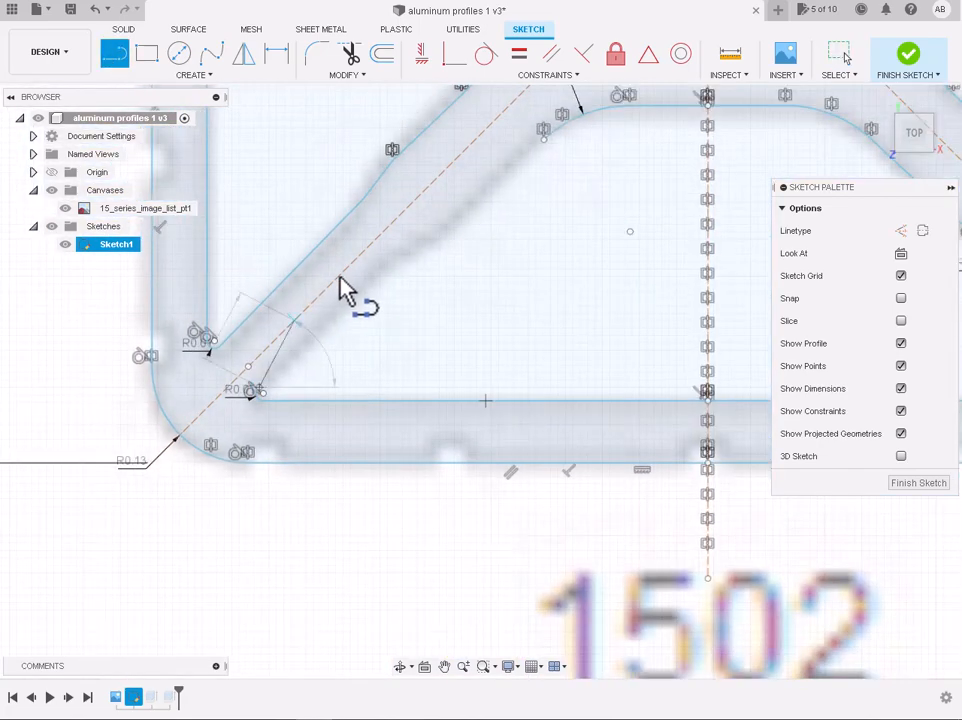
{"action": "left_click", "coordinate": [389, 258]}
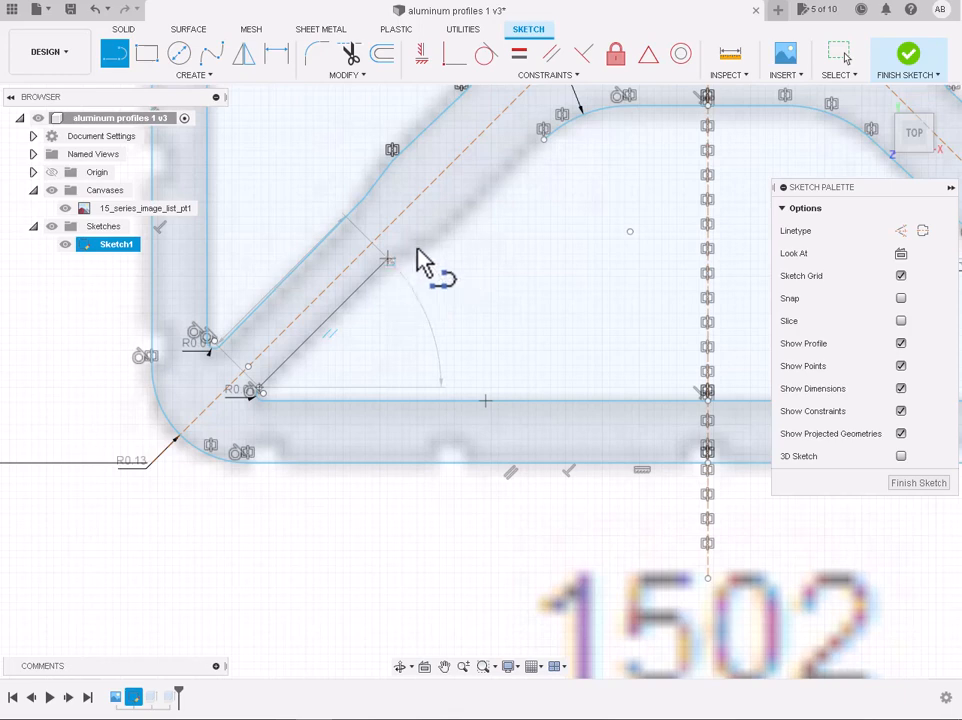
{"action": "left_click", "coordinate": [428, 239]}
{"action": "left_click", "coordinate": [542, 132]}
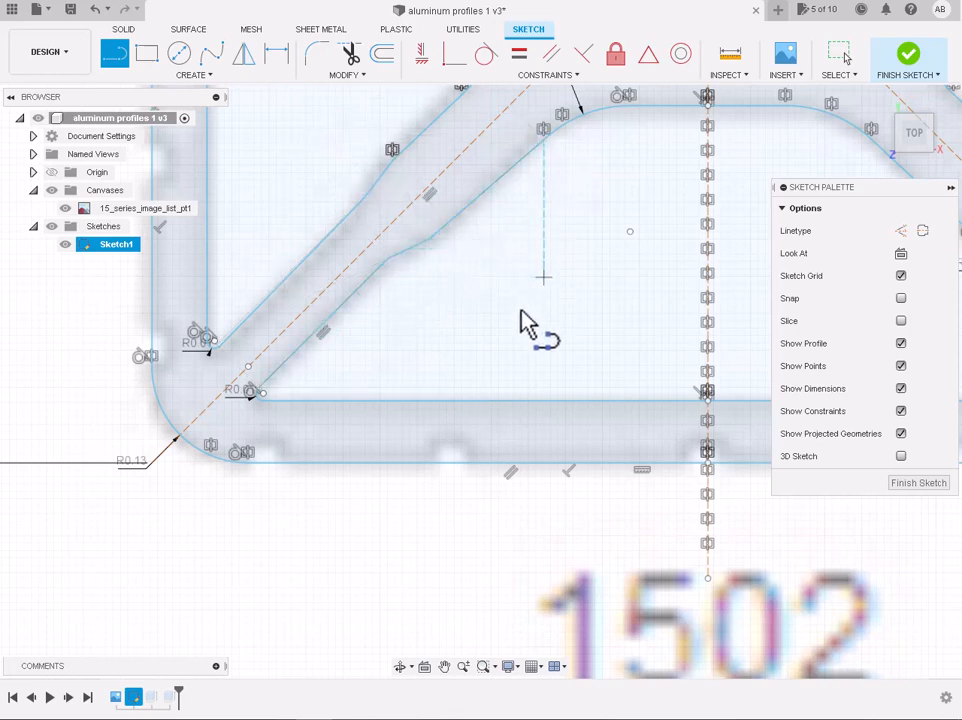
{"action": "scroll", "coordinate": [520, 313], "scroll_direction": "down", "scroll_amount": 5}
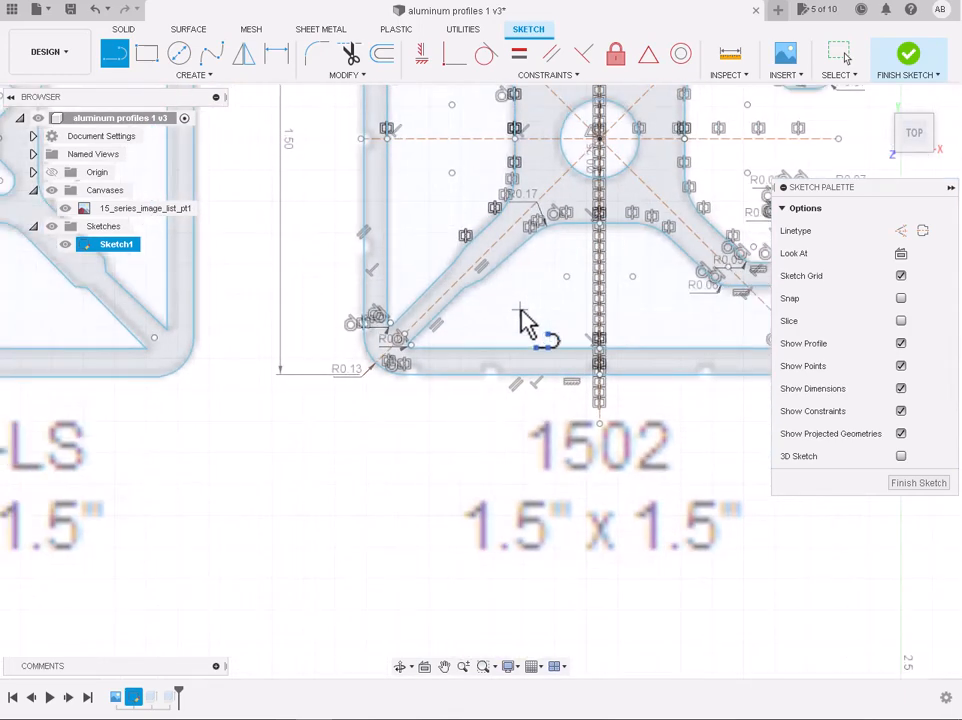
{"action": "key", "text": "Escape"}
Delete the vertical and diagonal construction centerlines of the 1502 profile
{"action": "scroll", "coordinate": [509, 311], "scroll_direction": "down", "scroll_amount": 3}
{"action": "scroll", "coordinate": [537, 193], "scroll_direction": "up", "scroll_amount": 4}
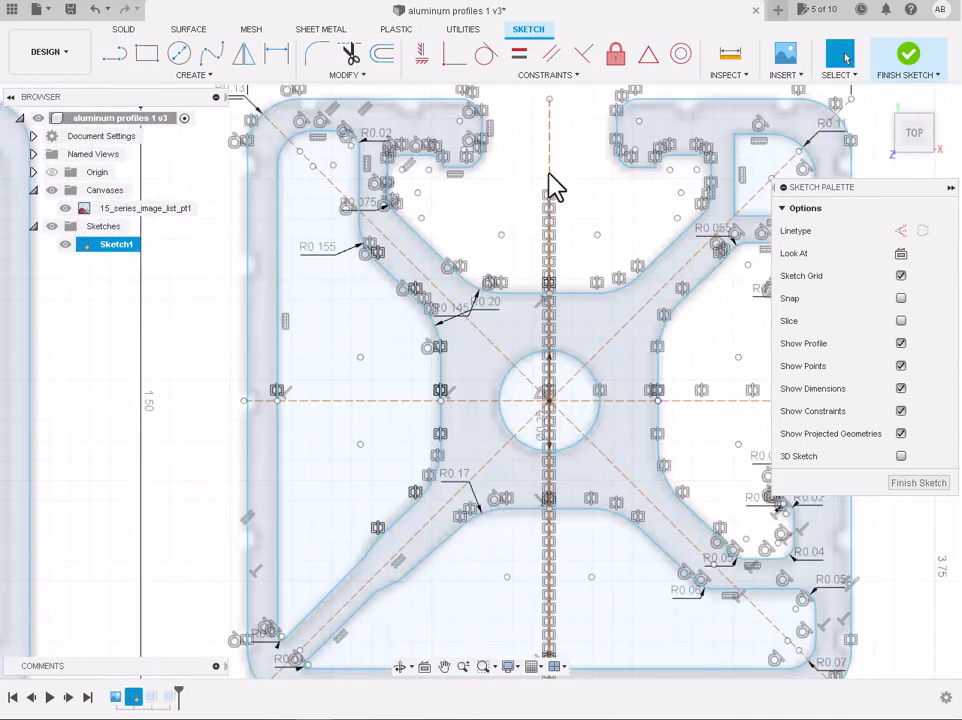
{"action": "left_click", "coordinate": [550, 187]}
{"action": "key", "text": "Delete"}
{"action": "scroll", "coordinate": [554, 188], "scroll_direction": "down", "scroll_amount": 4}
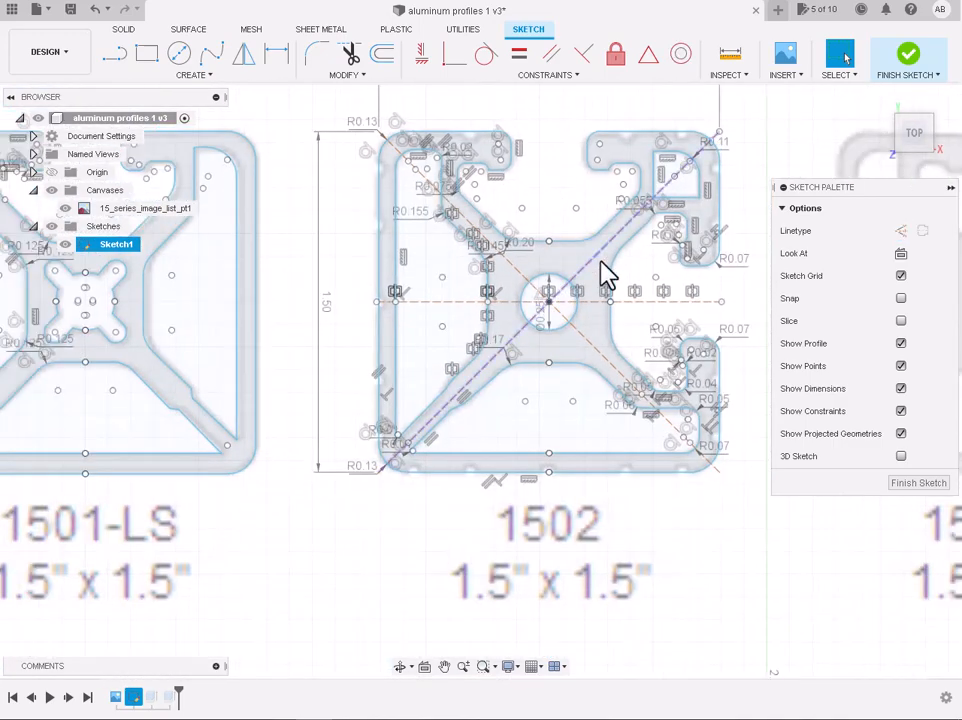
{"action": "key", "text": "Delete"}
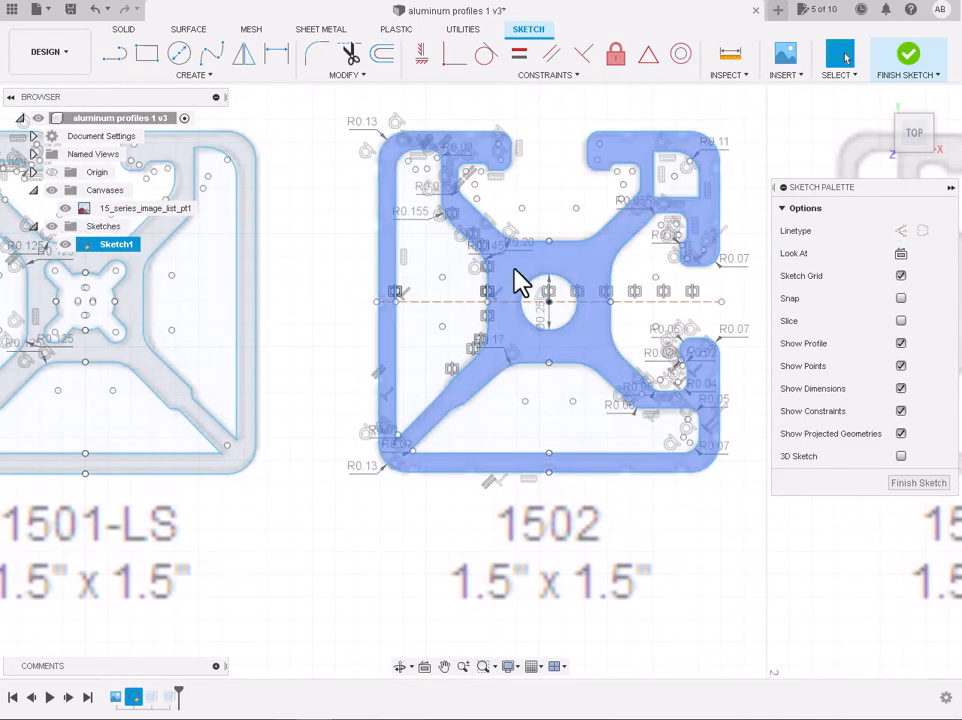
Finish the sketch and extrude the closed 1502 profile 1 in as a new body
{"action": "left_click", "coordinate": [519, 283]}
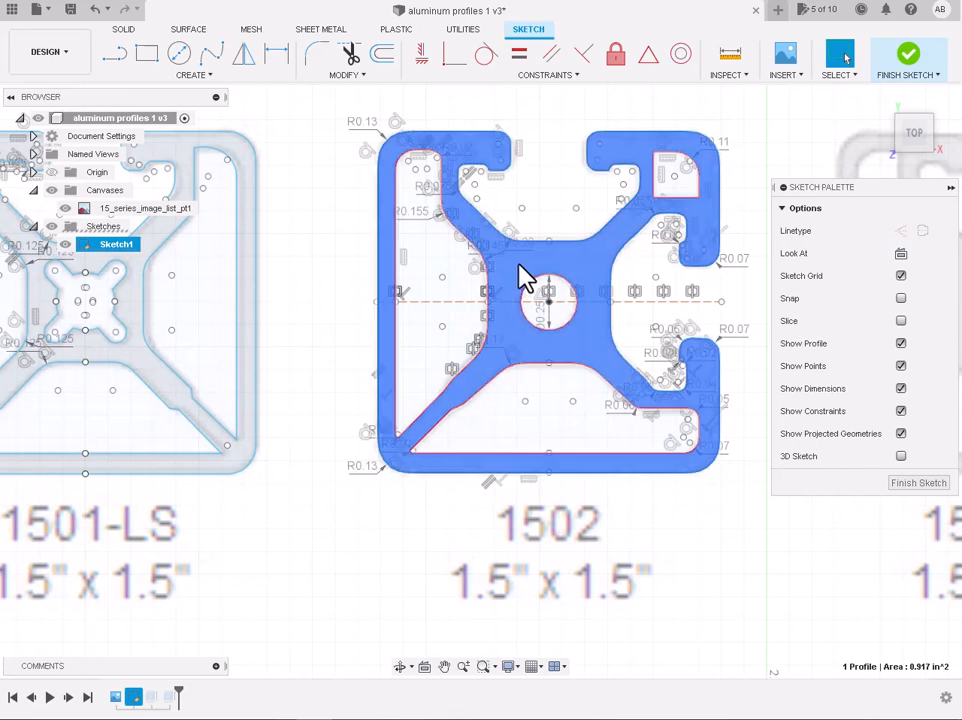
{"action": "left_click", "coordinate": [910, 57]}
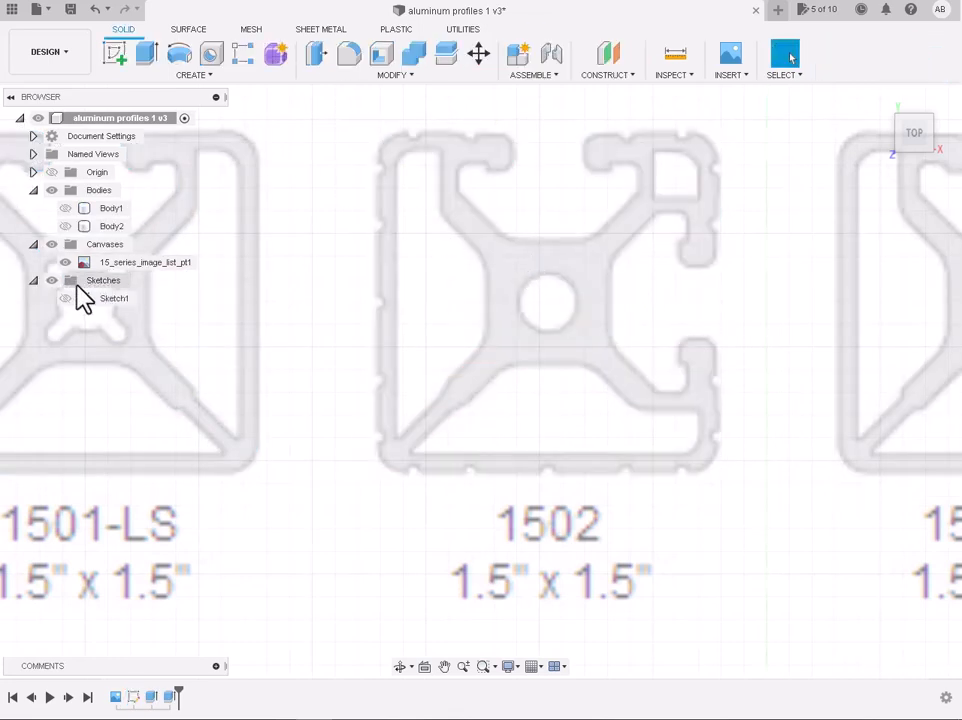
{"action": "left_click", "coordinate": [496, 271]}
{"action": "type", "text": "es "}
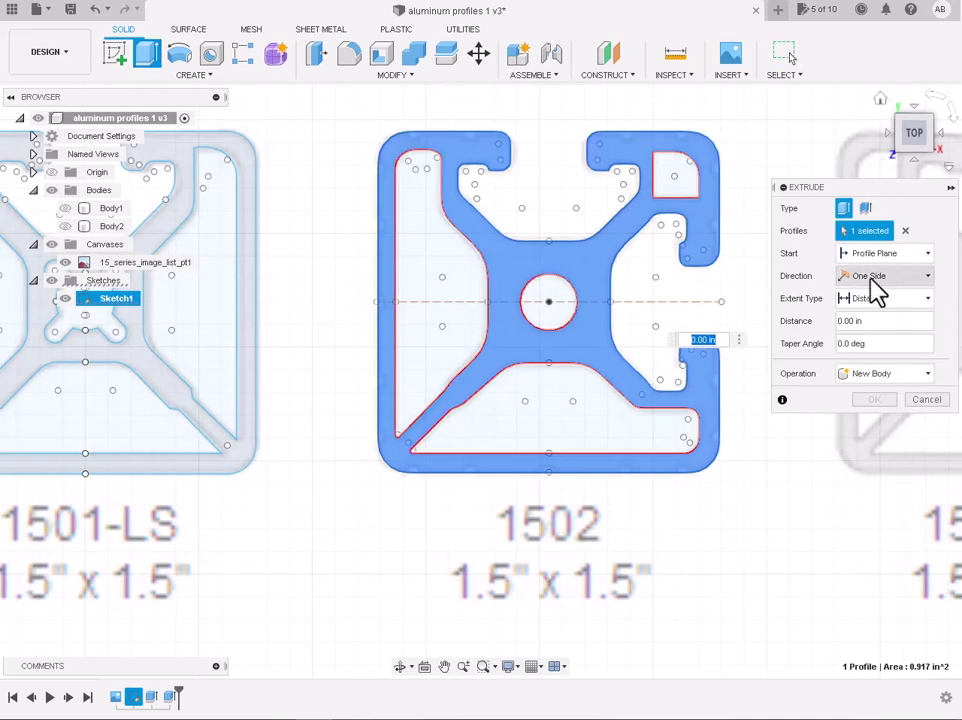
{"action": "type", "text": "1"}
{"action": "key", "text": "Return"}
Show the extruded body in the home view, hide the reference canvas and Sketch1, and orbit around the body
{"action": "left_click", "coordinate": [879, 98]}
{"action": "scroll", "coordinate": [604, 247], "scroll_direction": "up", "scroll_amount": 6}
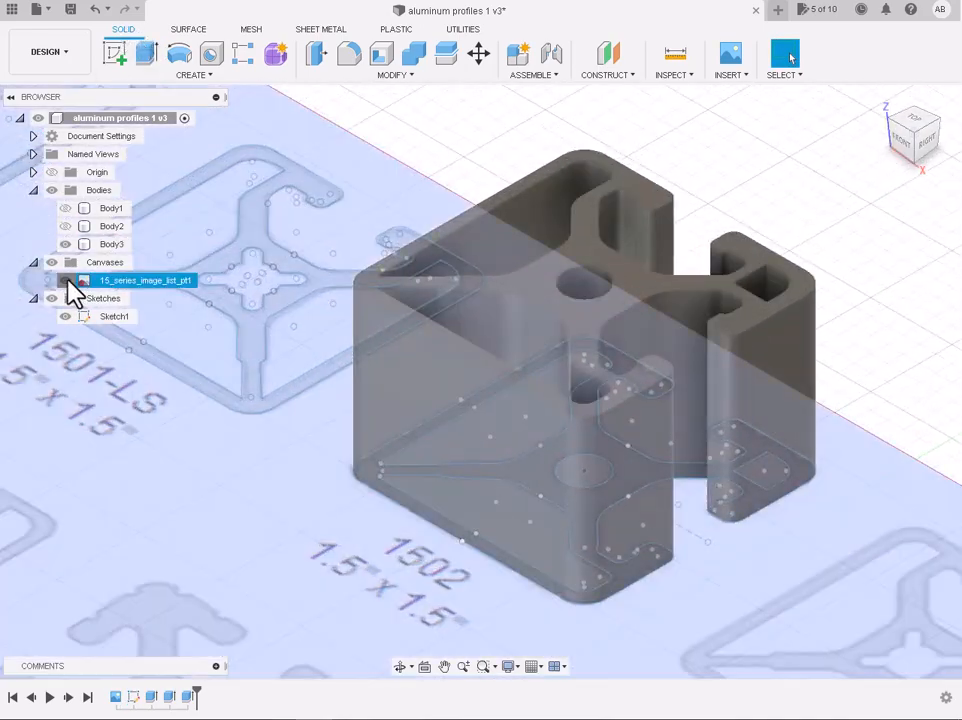
{"action": "left_click", "coordinate": [65, 280]}
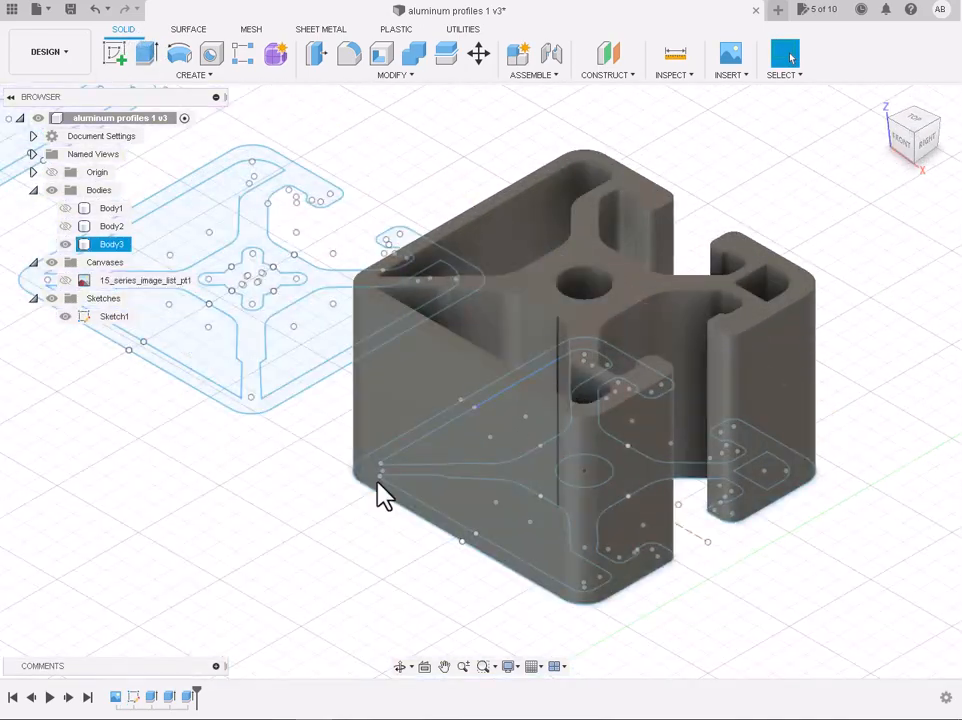
{"action": "left_click", "coordinate": [66, 281]}
{"action": "left_click", "coordinate": [66, 281]}
{"action": "left_click", "coordinate": [62, 318]}
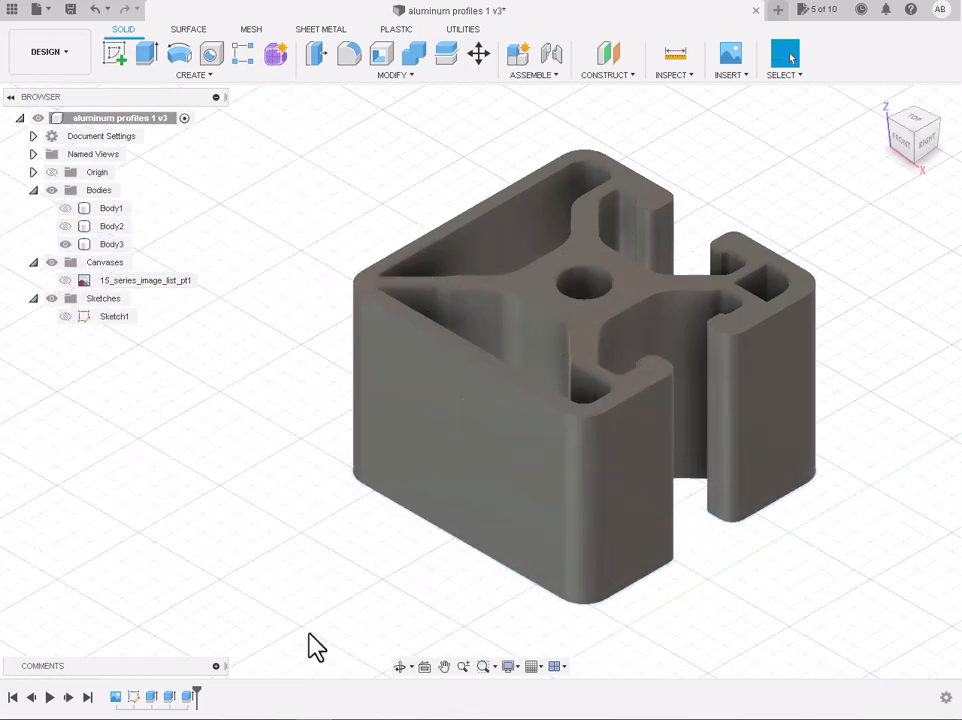
{"action": "left_click", "coordinate": [399, 666]}
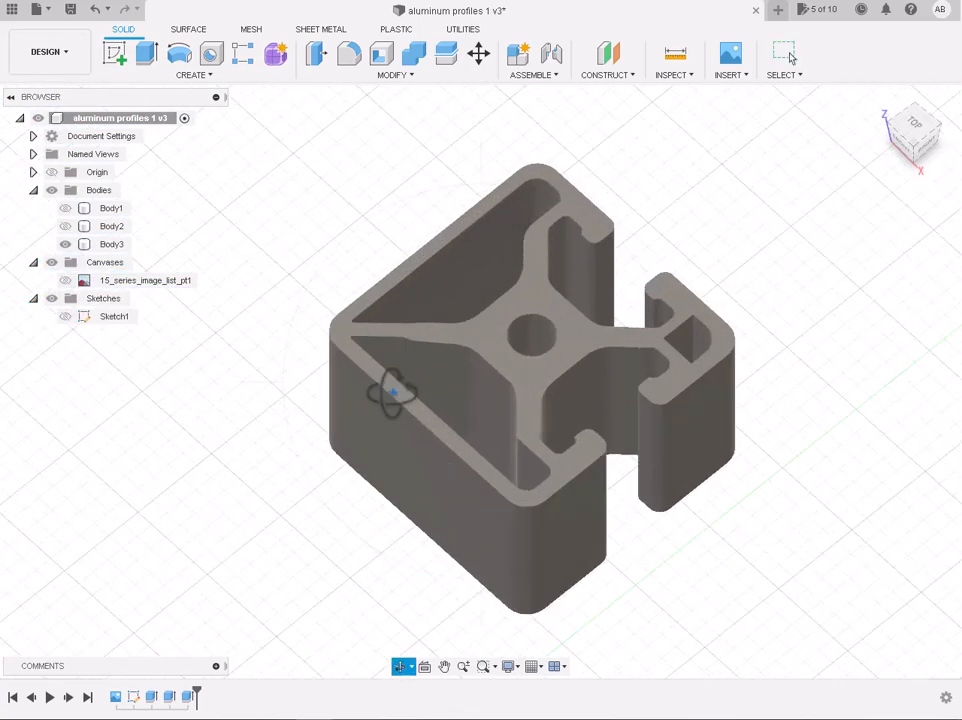